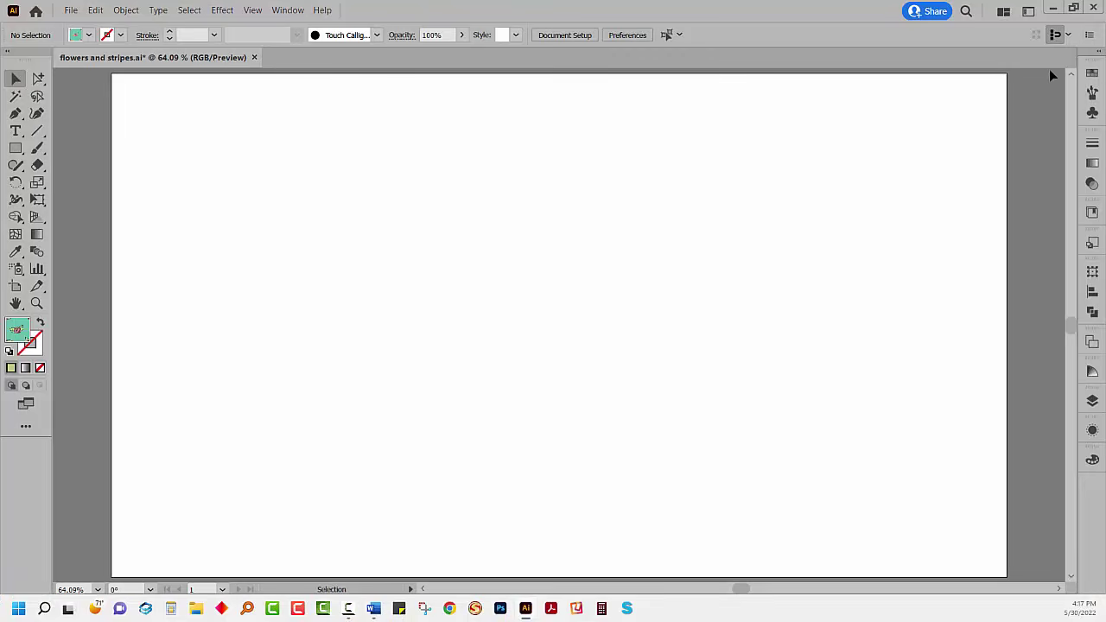
Step: Open the teal rose pattern swatch for editing to examine its tile, and exit without saving any change
{"action": "left_click", "coordinate": [1092, 73]}
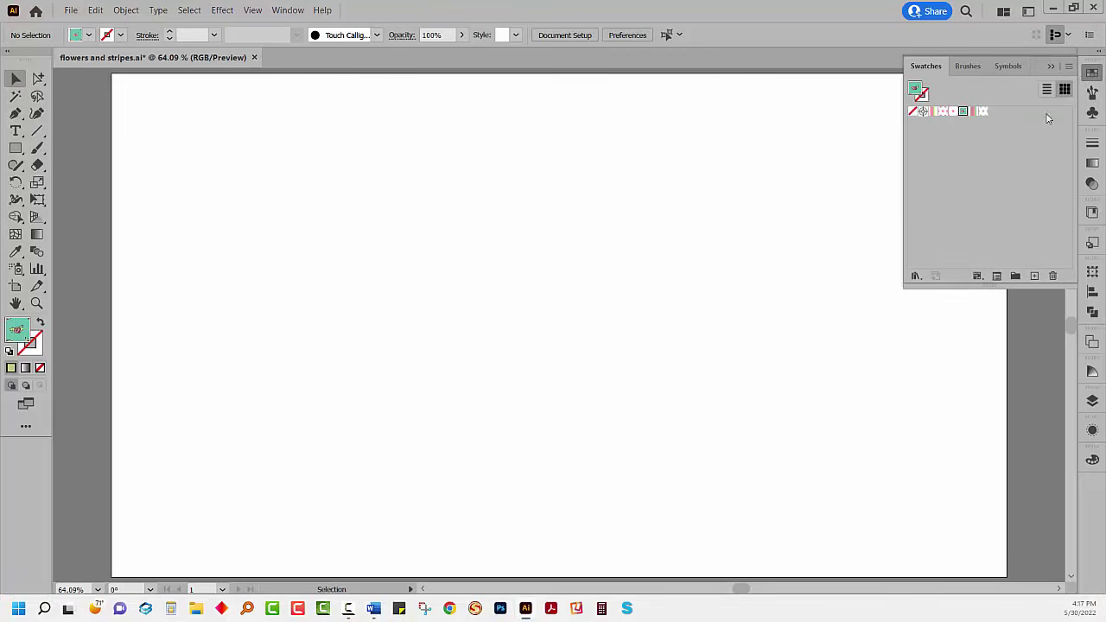
{"action": "double_click", "coordinate": [964, 112]}
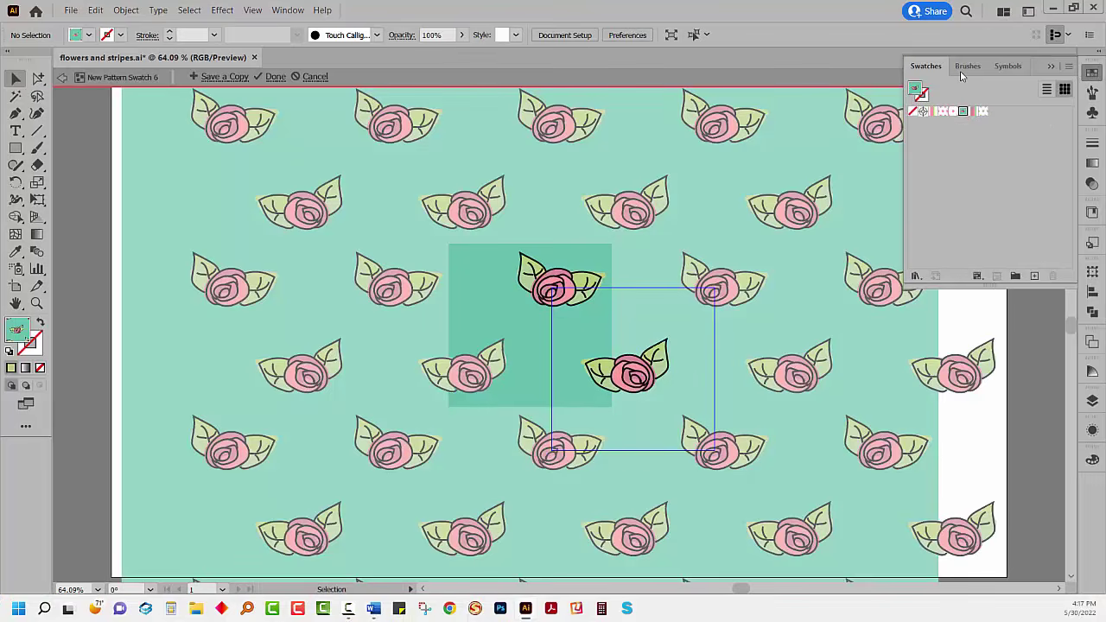
{"action": "left_click", "coordinate": [1051, 66]}
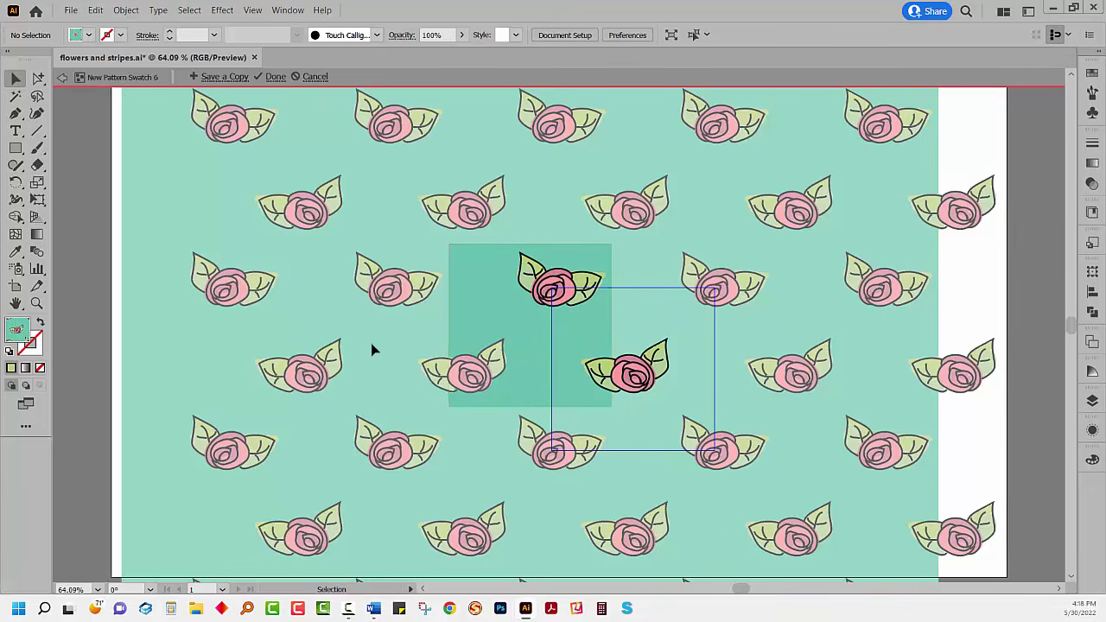
{"action": "left_click", "coordinate": [314, 76]}
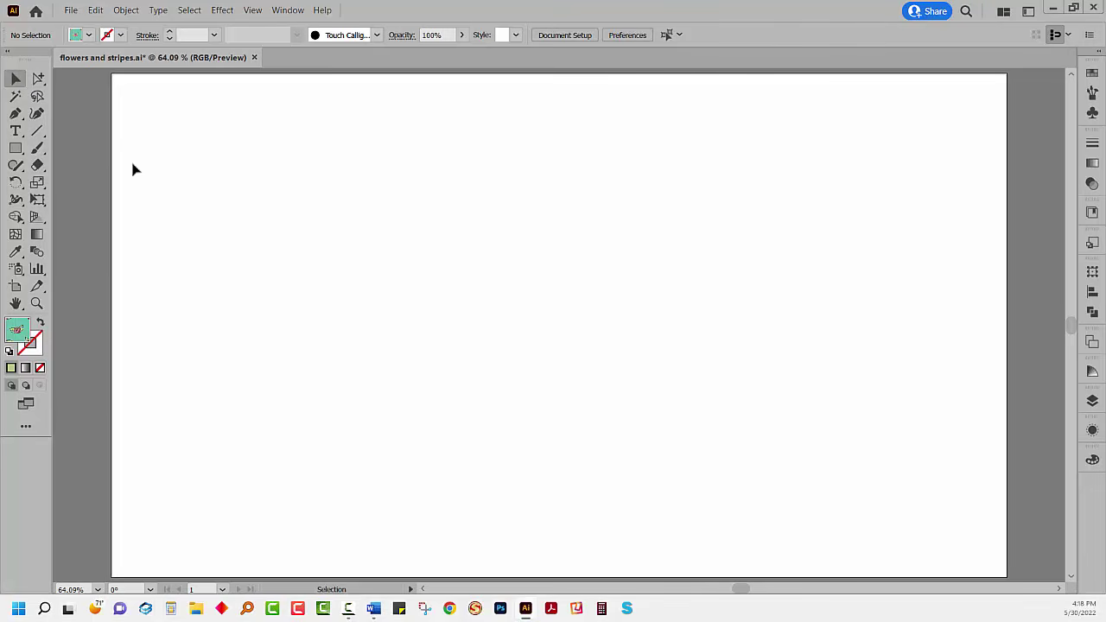
Step: Create a 1920 by 1080 px rectangle filled with the teal rose pattern and center it horizontally and vertically on the artboard
{"action": "left_click", "coordinate": [16, 147]}
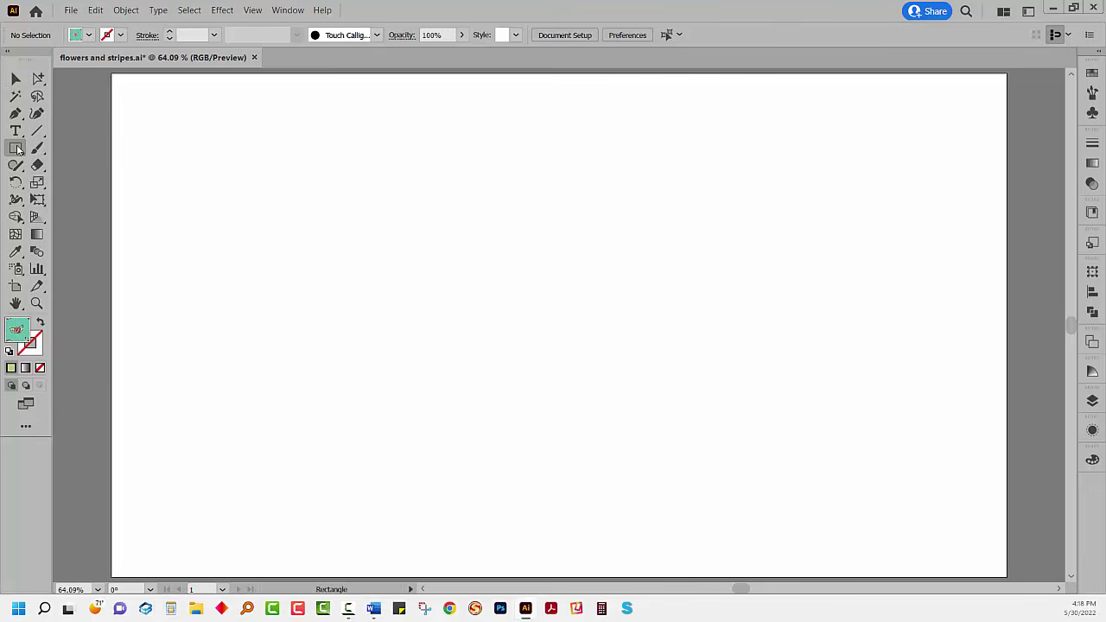
{"action": "left_click", "coordinate": [328, 219]}
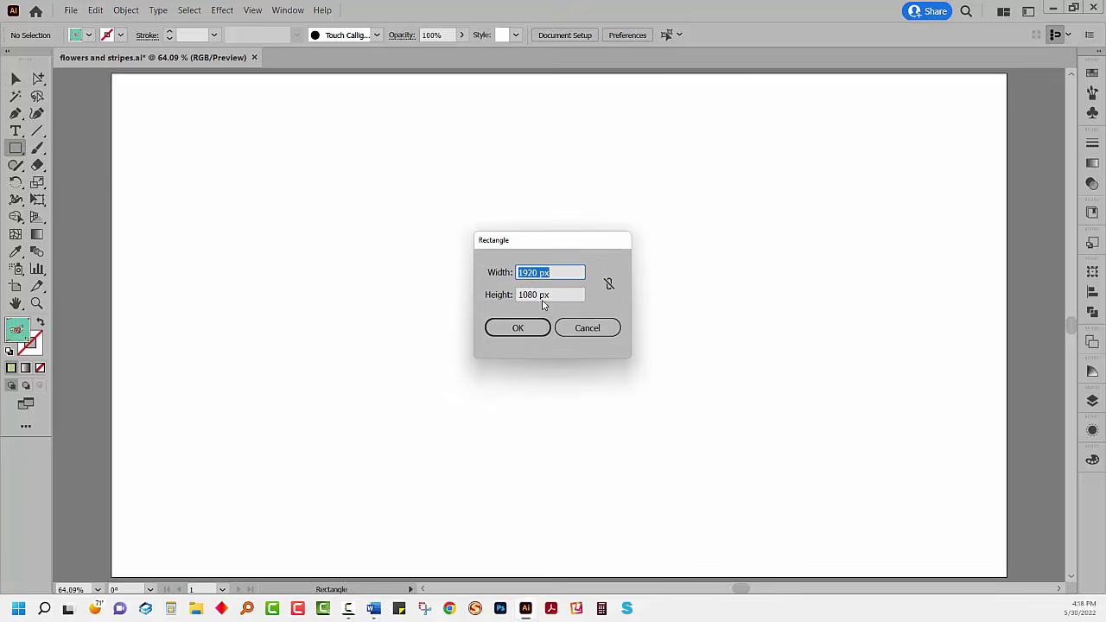
{"action": "left_click", "coordinate": [530, 328]}
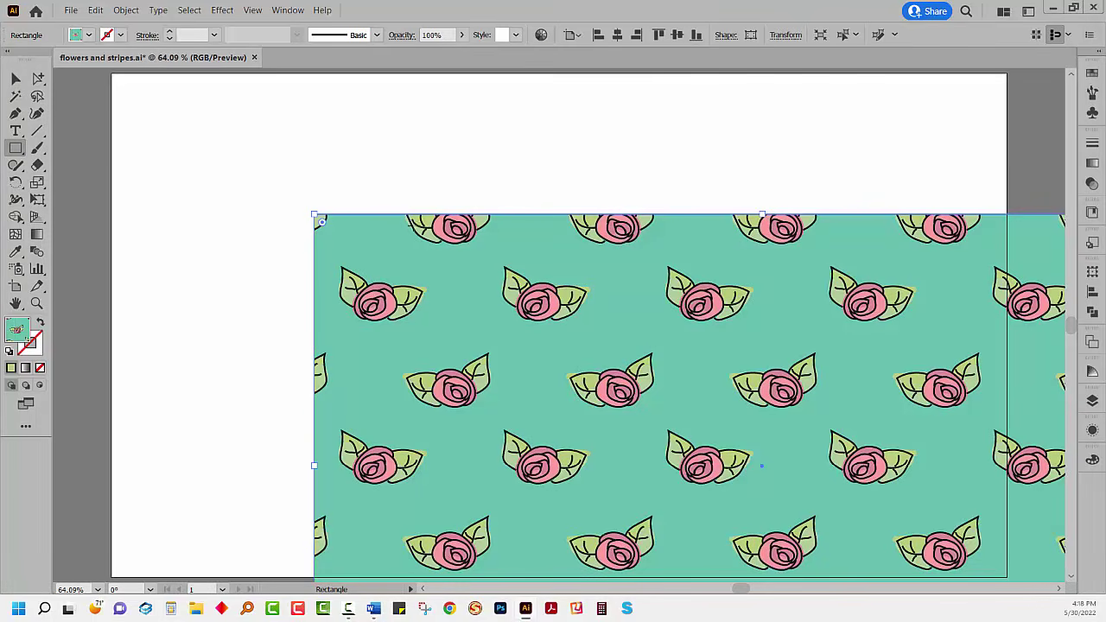
{"action": "left_click", "coordinate": [617, 34]}
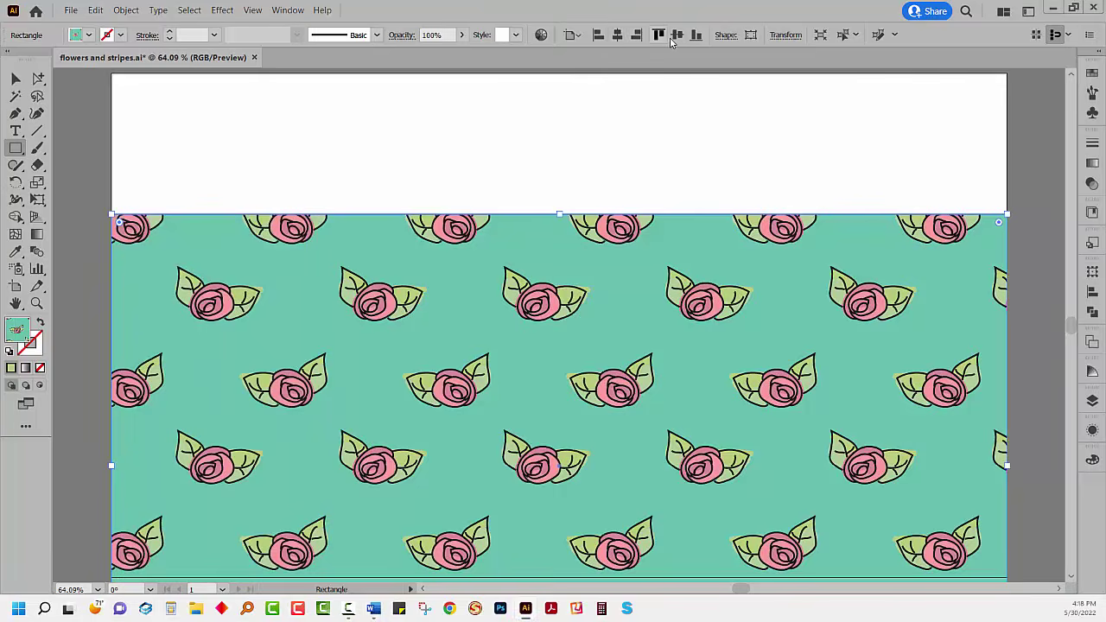
{"action": "left_click", "coordinate": [679, 34]}
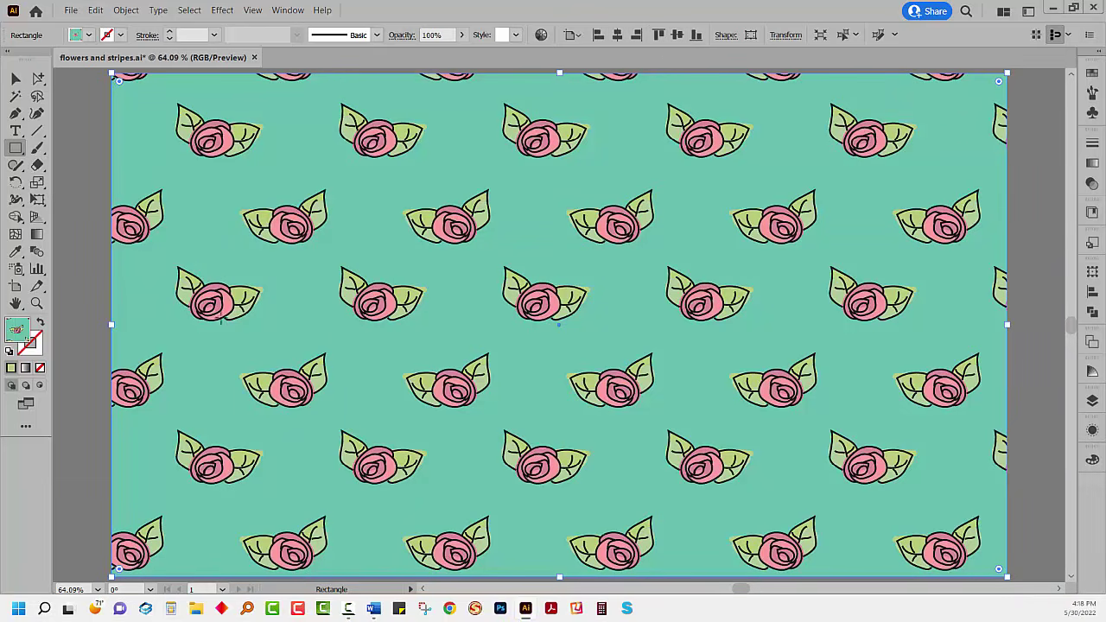
{"action": "left_click", "coordinate": [15, 78]}
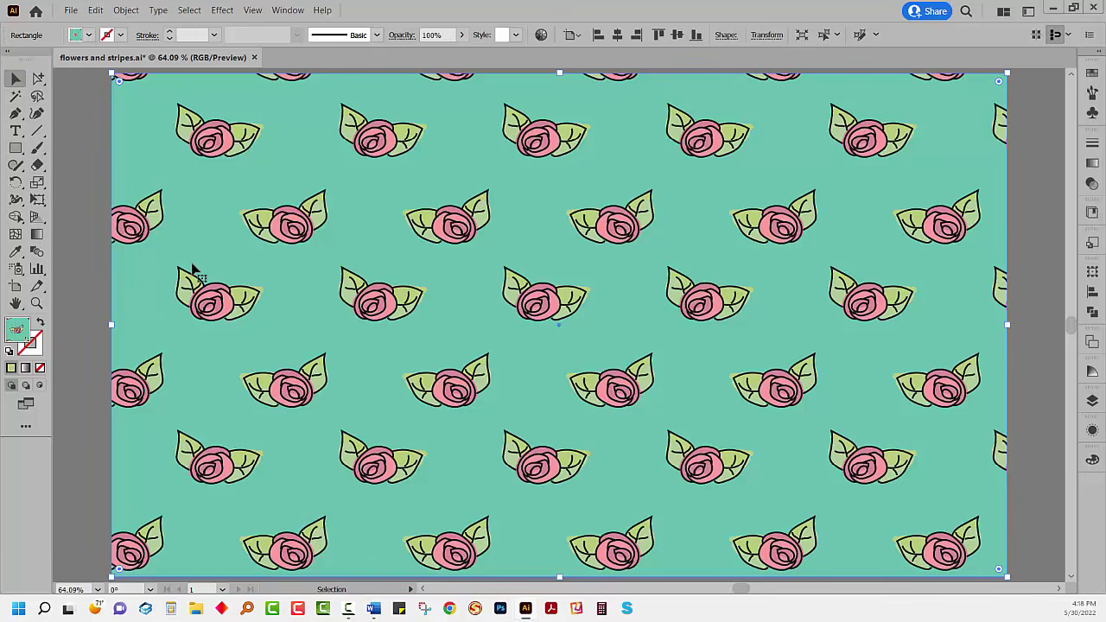
Step: Set Recolor Artwork to open its advanced dialog on launch for the selected rectangle, and accept the setting
{"action": "left_click", "coordinate": [540, 35]}
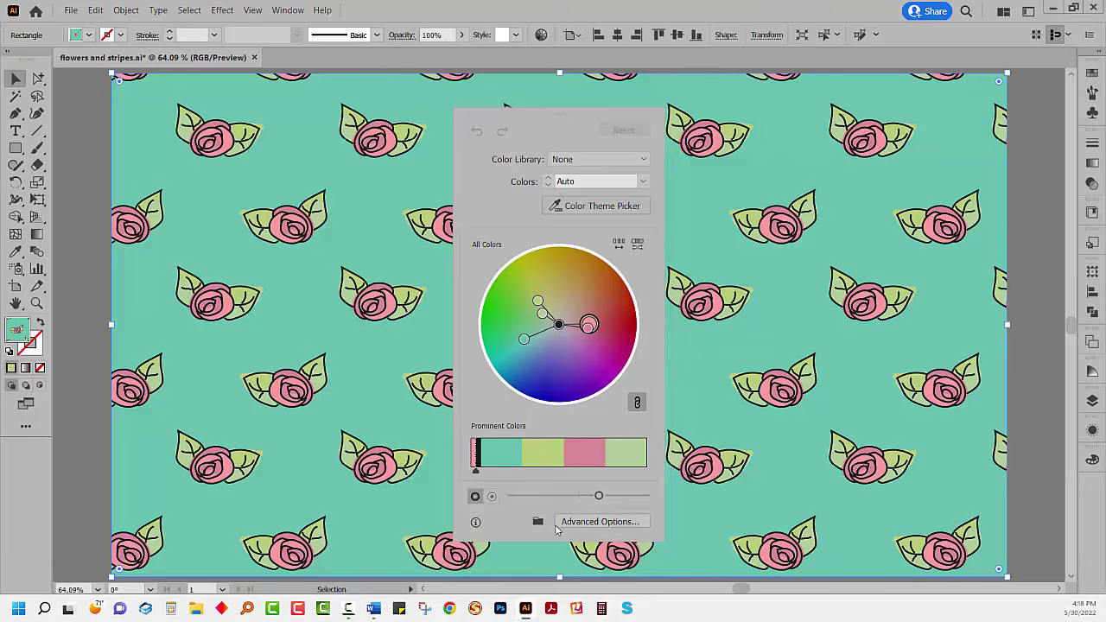
{"action": "left_click", "coordinate": [586, 523]}
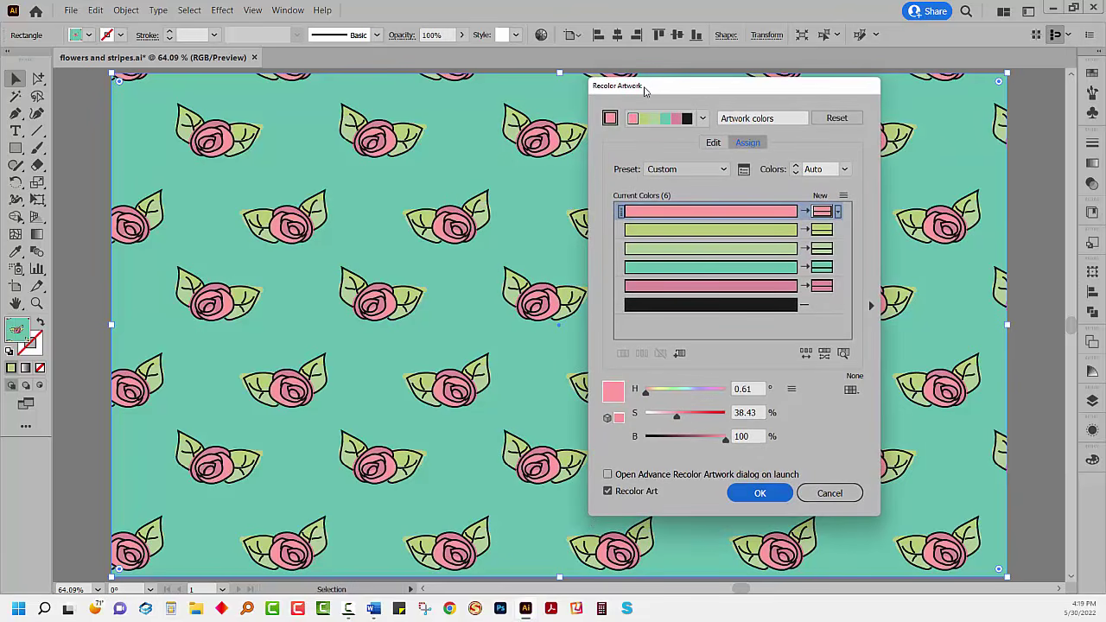
{"action": "left_click_drag", "start_coordinate": [643, 91], "coordinate": [651, 103]}
{"action": "left_click", "coordinate": [879, 318]}
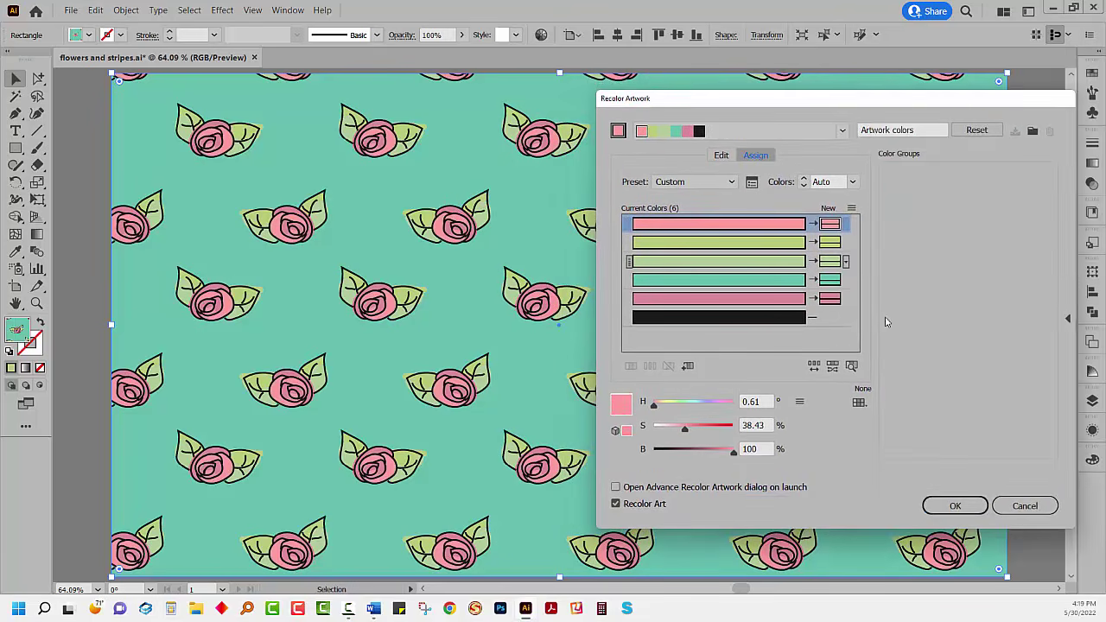
{"action": "left_click", "coordinate": [1067, 317]}
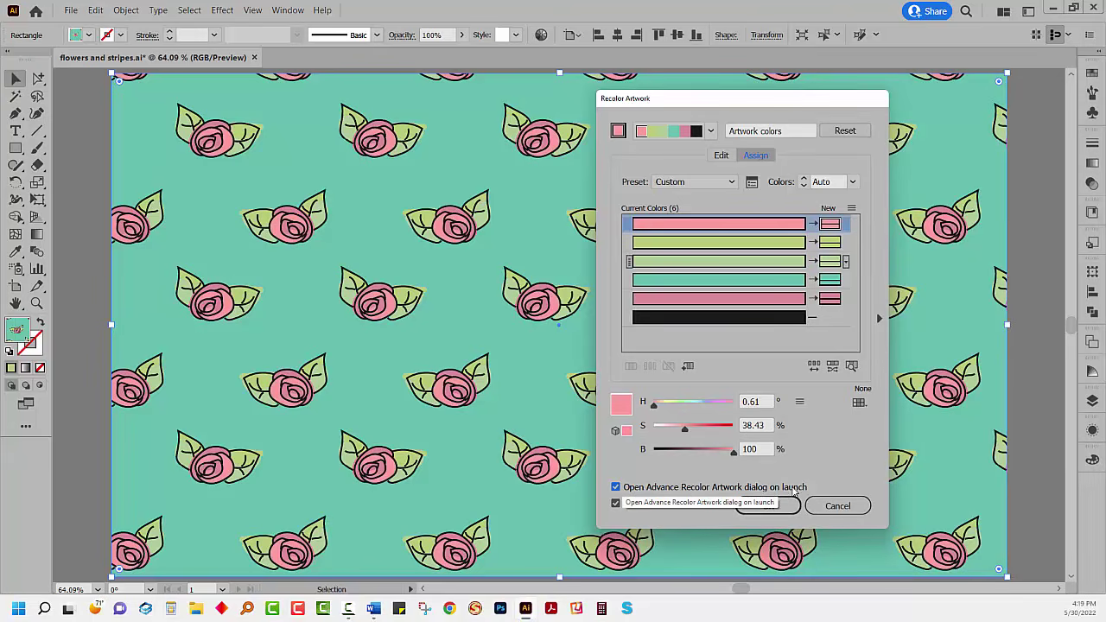
{"action": "left_click", "coordinate": [769, 506]}
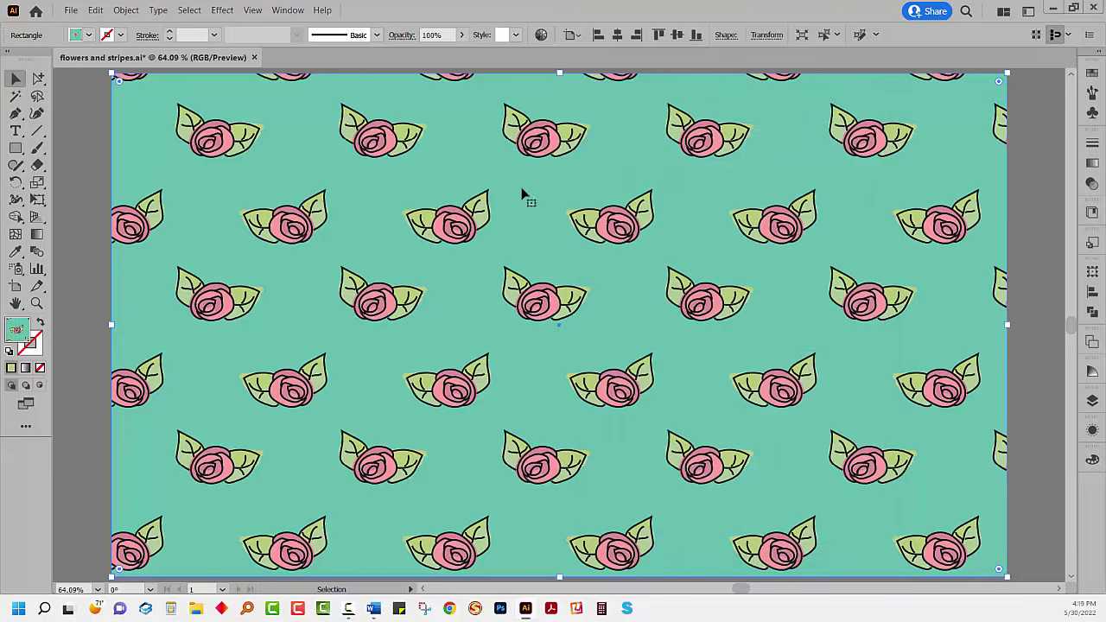
Step: Recolor the roses' light pink to AF3737 in Recolor Artwork and add a new harmony color for the black outlines
{"action": "left_click", "coordinate": [540, 36]}
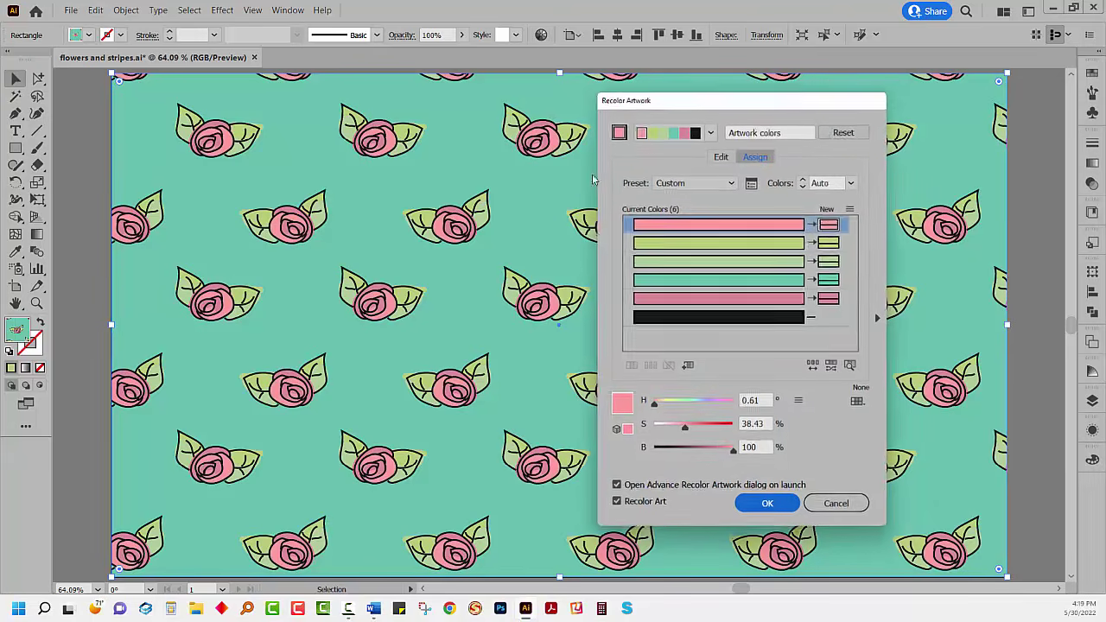
{"action": "left_click_drag", "start_coordinate": [658, 103], "coordinate": [764, 149]}
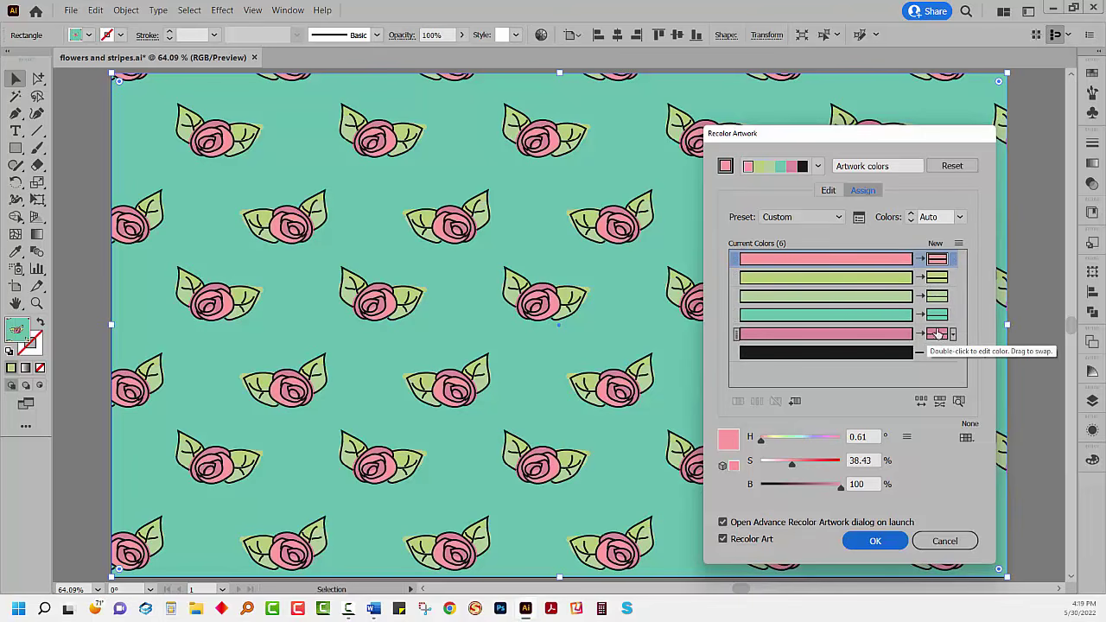
{"action": "double_click", "coordinate": [938, 262]}
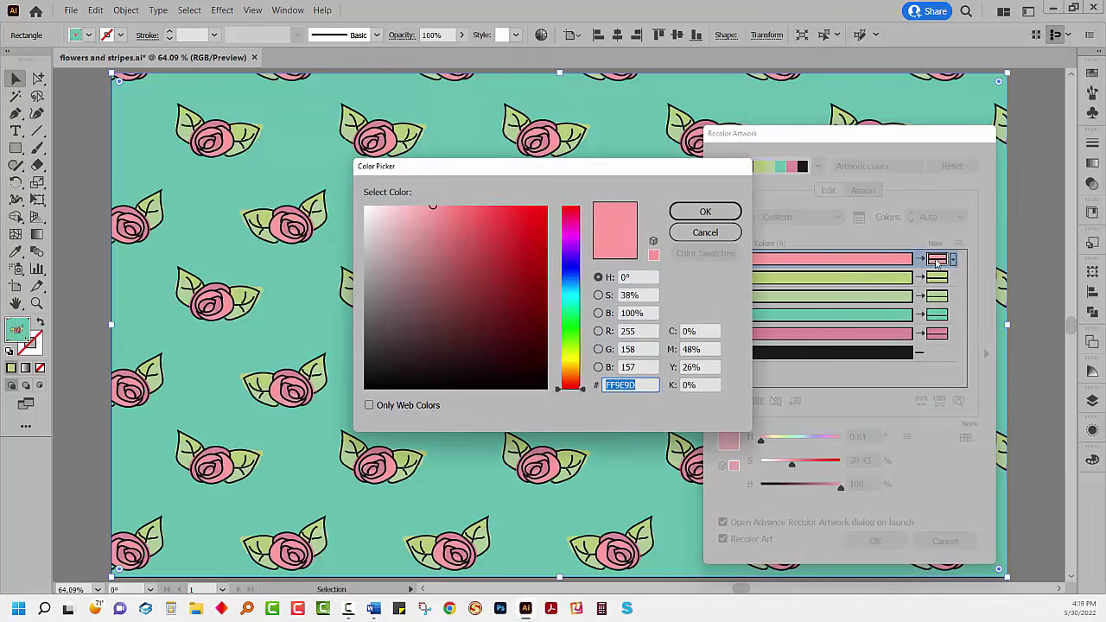
{"action": "mouse_move", "coordinate": [542, 242]}
{"action": "left_mouse_down"}
{"action": "mouse_move", "coordinate": [423, 230]}
{"action": "mouse_move", "coordinate": [489, 263]}
{"action": "left_mouse_up"}
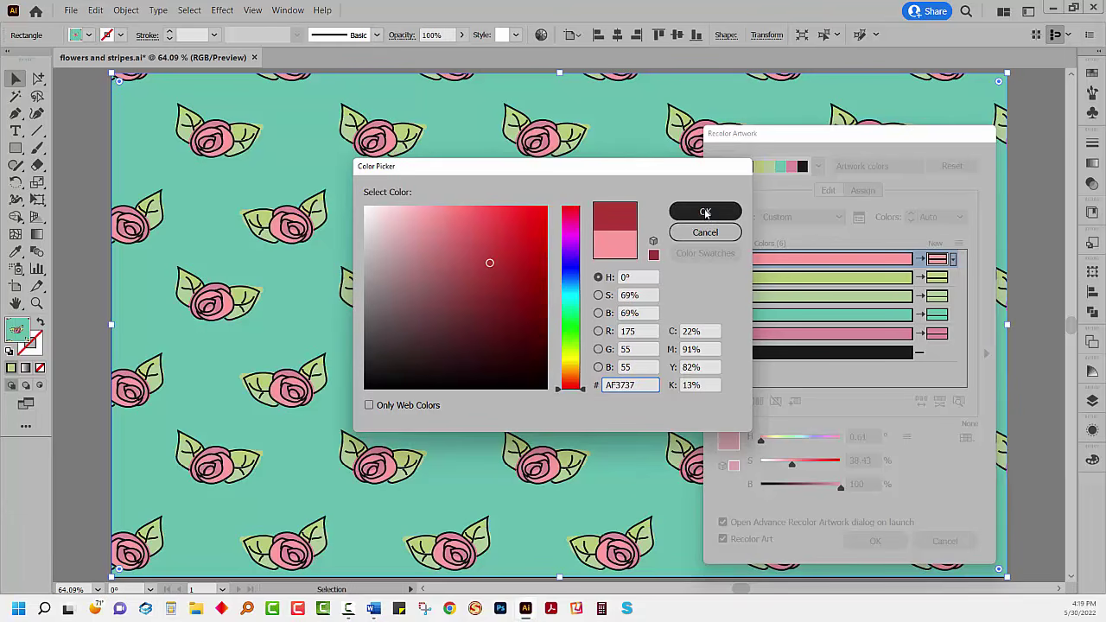
{"action": "left_click", "coordinate": [704, 211]}
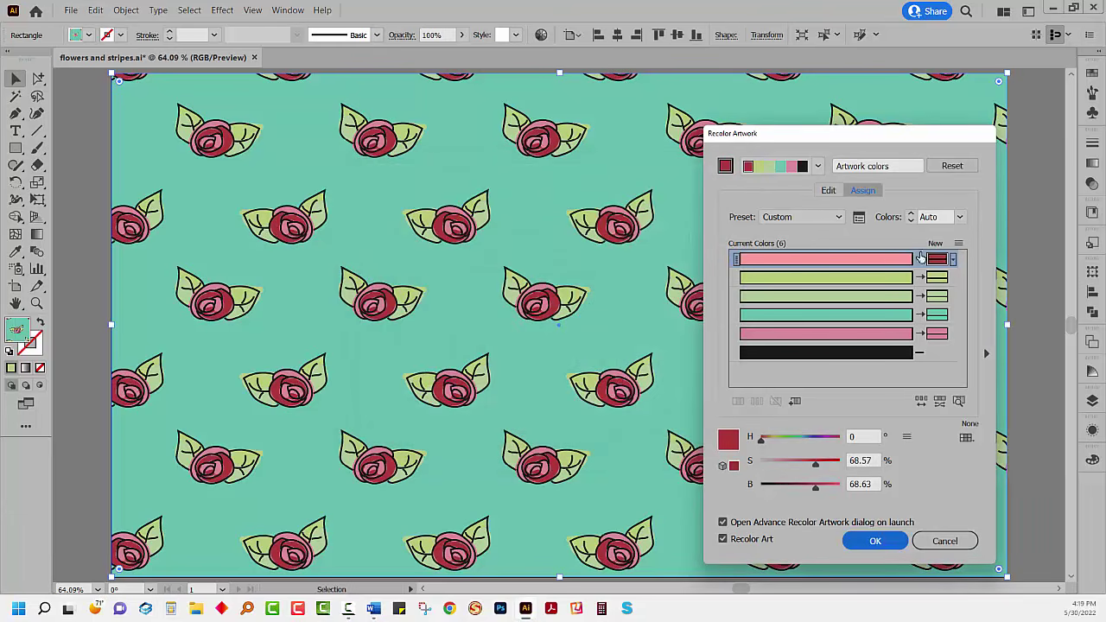
{"action": "double_click", "coordinate": [937, 354]}
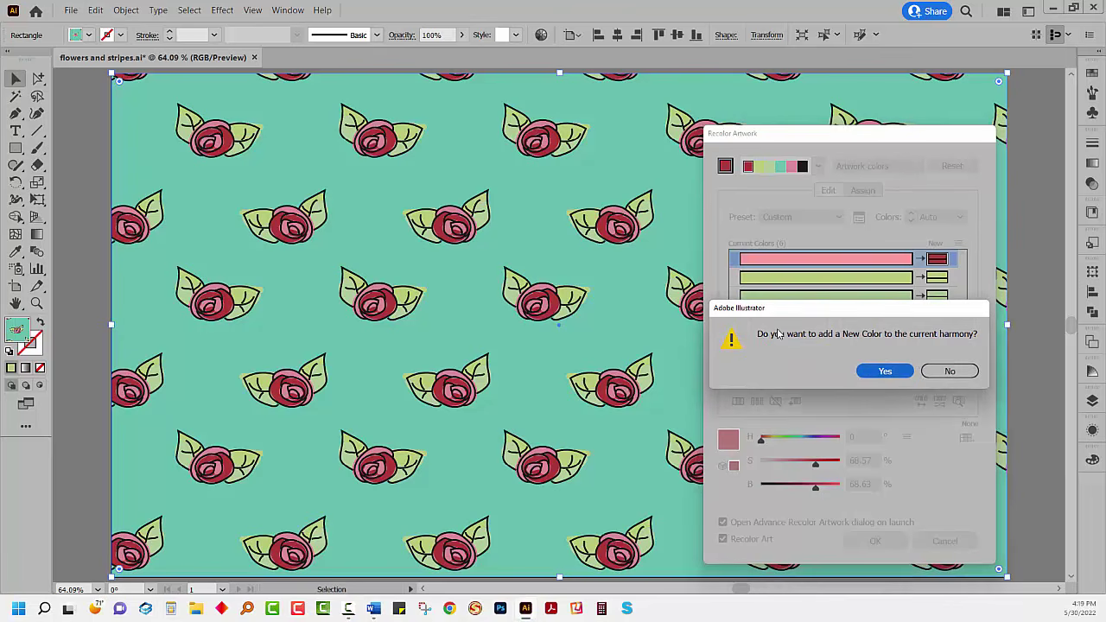
{"action": "left_click", "coordinate": [878, 374]}
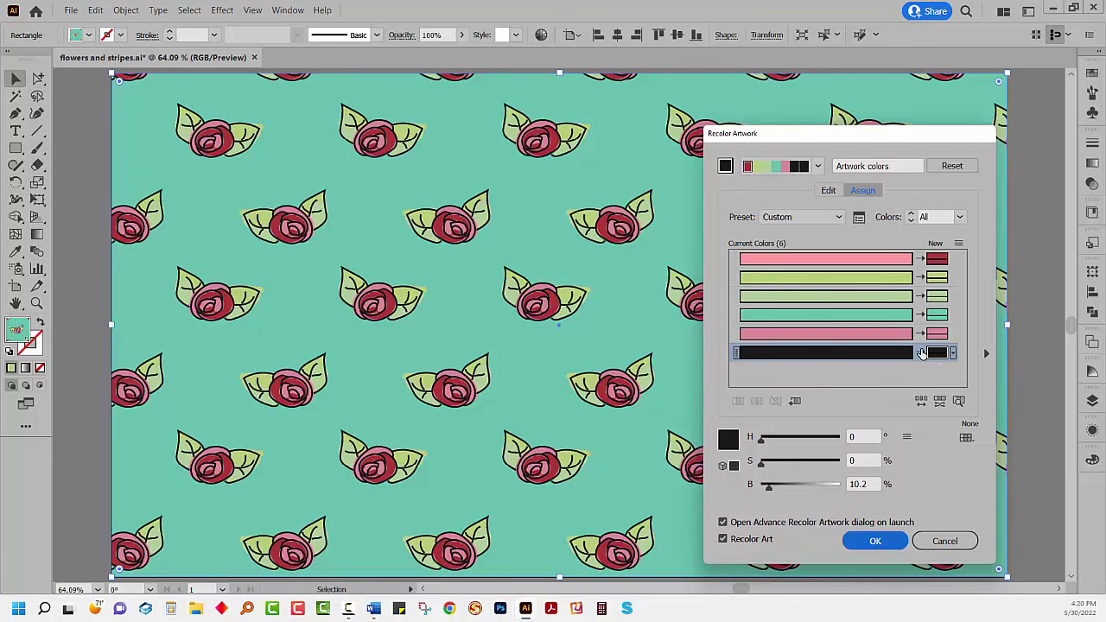
Step: Rotate the linked harmony colors until the roses are purple at about 262° hue on a lime green background, and apply the recoloring
{"action": "left_click", "coordinate": [828, 190]}
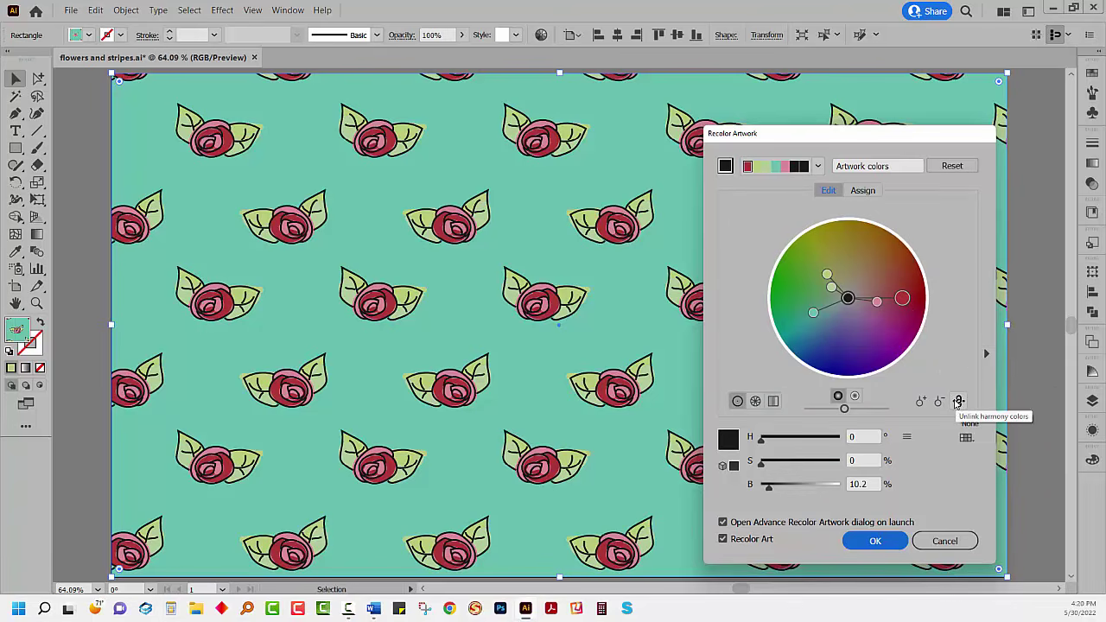
{"action": "mouse_move", "coordinate": [813, 313]}
{"action": "left_mouse_down"}
{"action": "mouse_move", "coordinate": [813, 323]}
{"action": "mouse_move", "coordinate": [879, 340]}
{"action": "mouse_move", "coordinate": [818, 337]}
{"action": "left_mouse_up"}
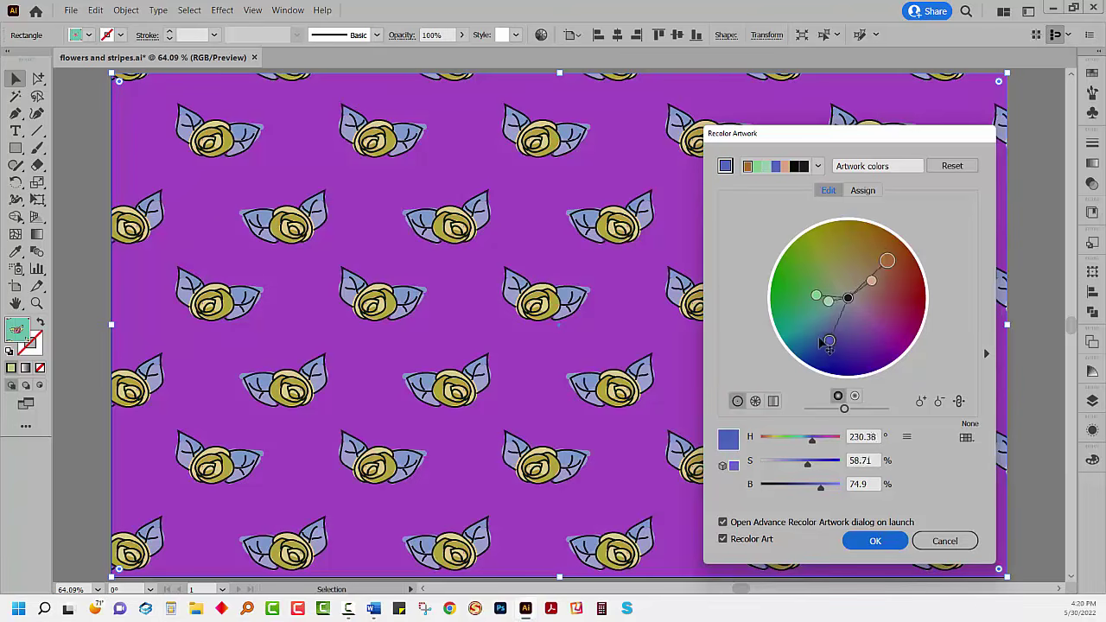
{"action": "mouse_move", "coordinate": [889, 275]}
{"action": "left_mouse_down"}
{"action": "mouse_move", "coordinate": [903, 308]}
{"action": "mouse_move", "coordinate": [895, 328]}
{"action": "mouse_move", "coordinate": [862, 340]}
{"action": "left_mouse_up"}
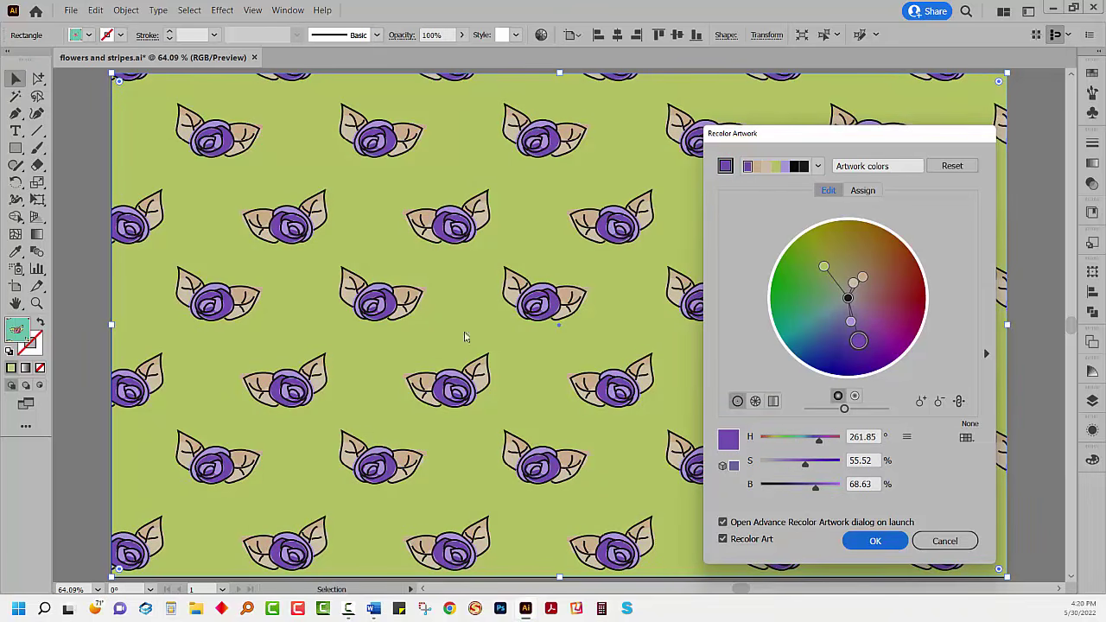
{"action": "left_click", "coordinate": [874, 541]}
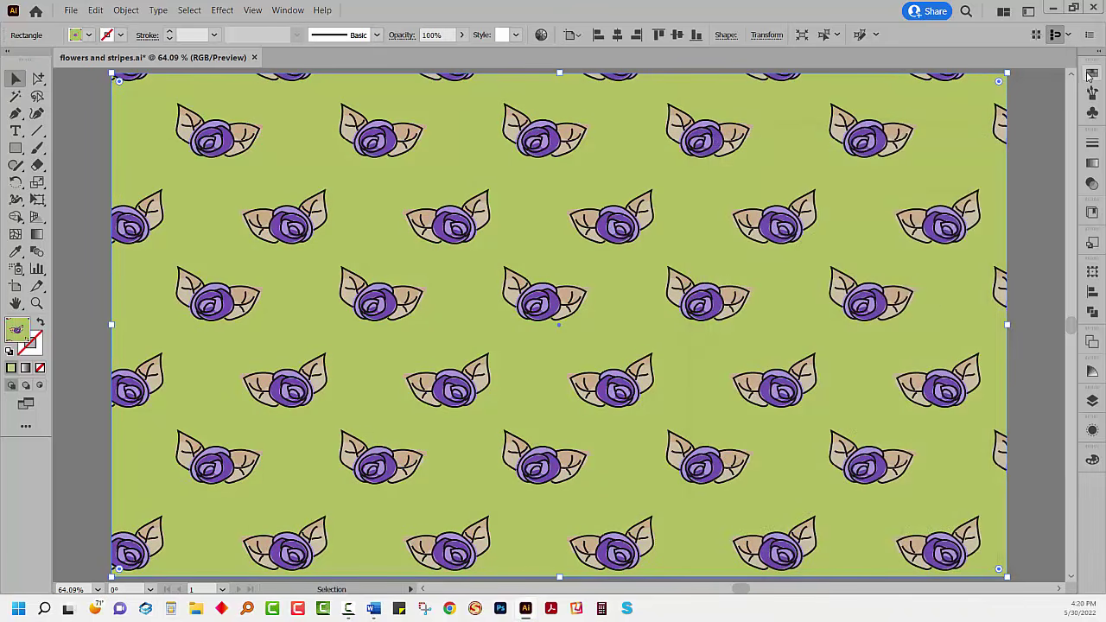
Step: Compare the original and recolored rose swatches on the rectangle, leaving the original teal New Pattern Swatch 6 applied
{"action": "left_click", "coordinate": [1092, 72]}
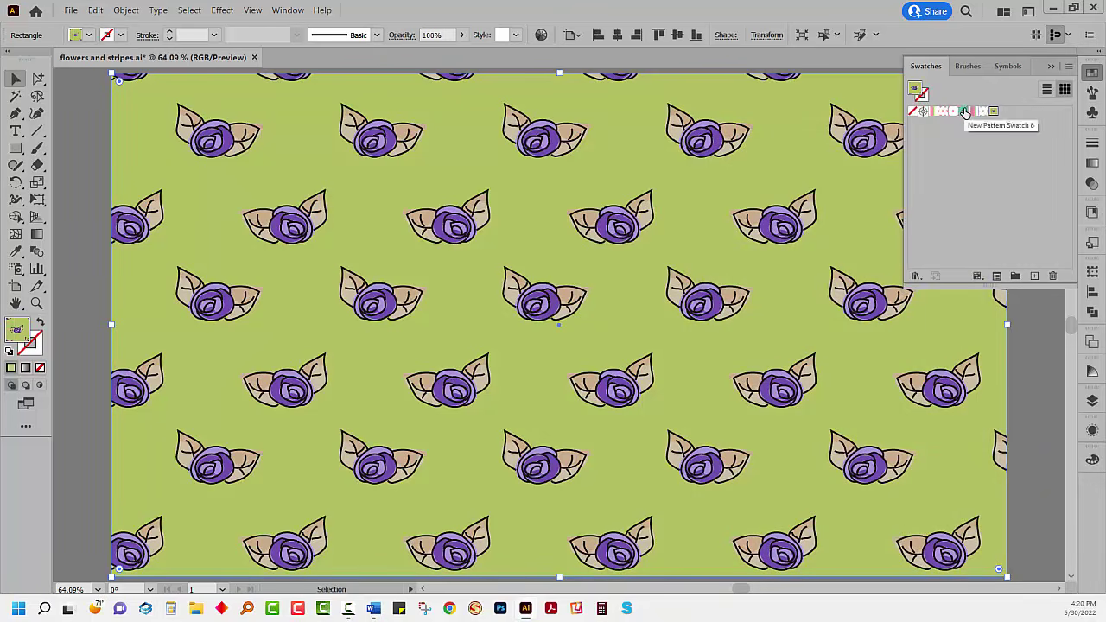
{"action": "left_click", "coordinate": [964, 112]}
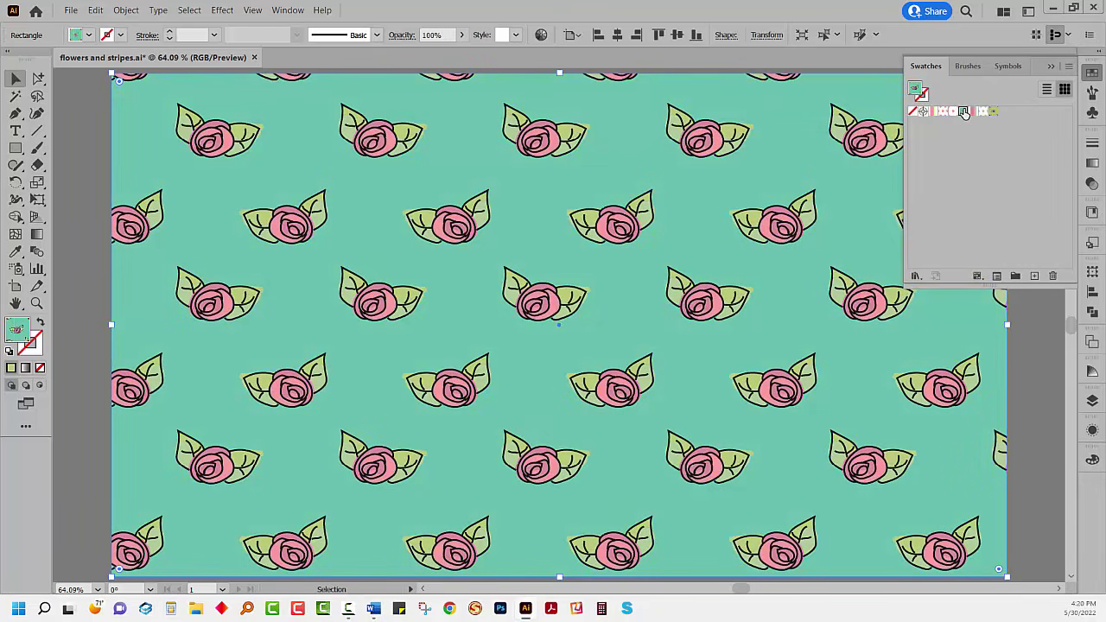
{"action": "left_click", "coordinate": [993, 112]}
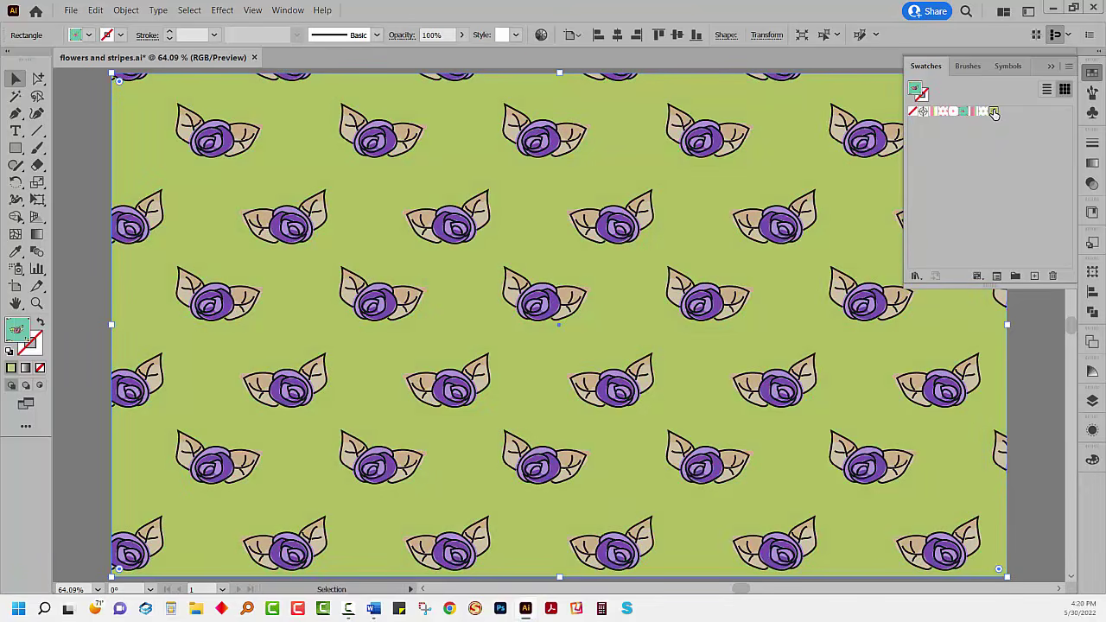
{"action": "left_click", "coordinate": [963, 112]}
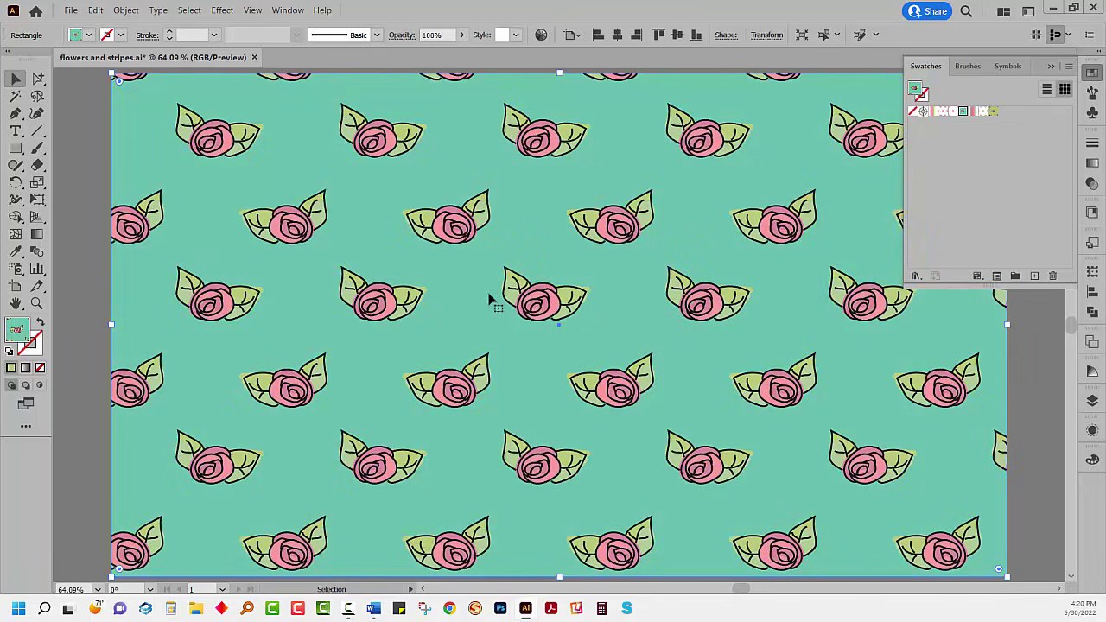
{"action": "left_click", "coordinate": [993, 112]}
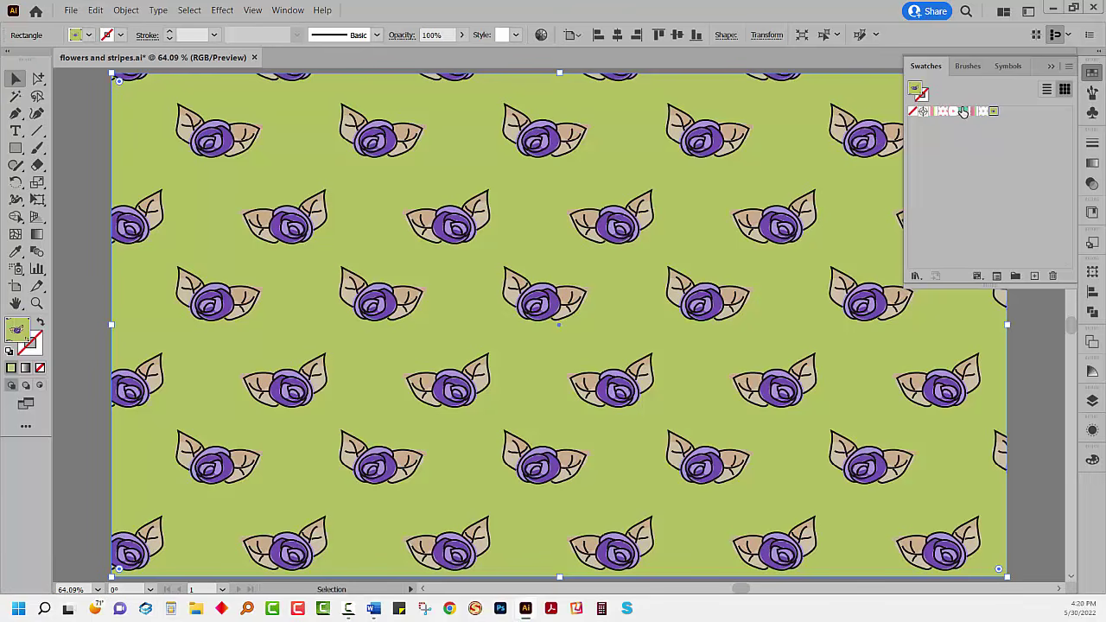
{"action": "left_click", "coordinate": [964, 112]}
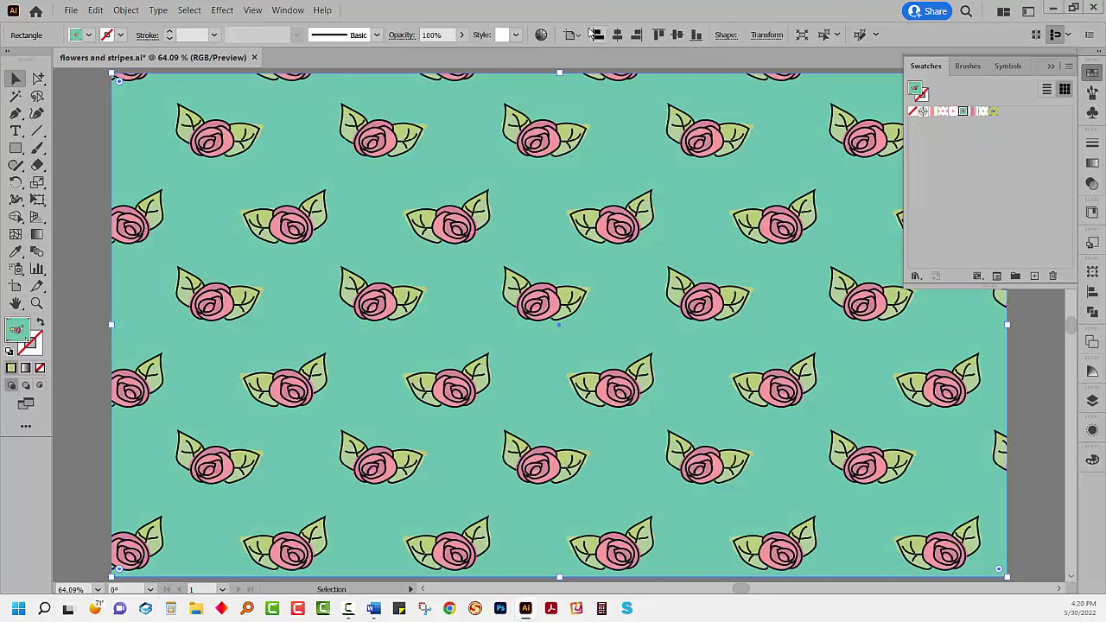
Step: Open Recolor Artwork and rotate the linked harmony colors until the teal background becomes purple at about 264° hue
{"action": "left_click", "coordinate": [540, 35]}
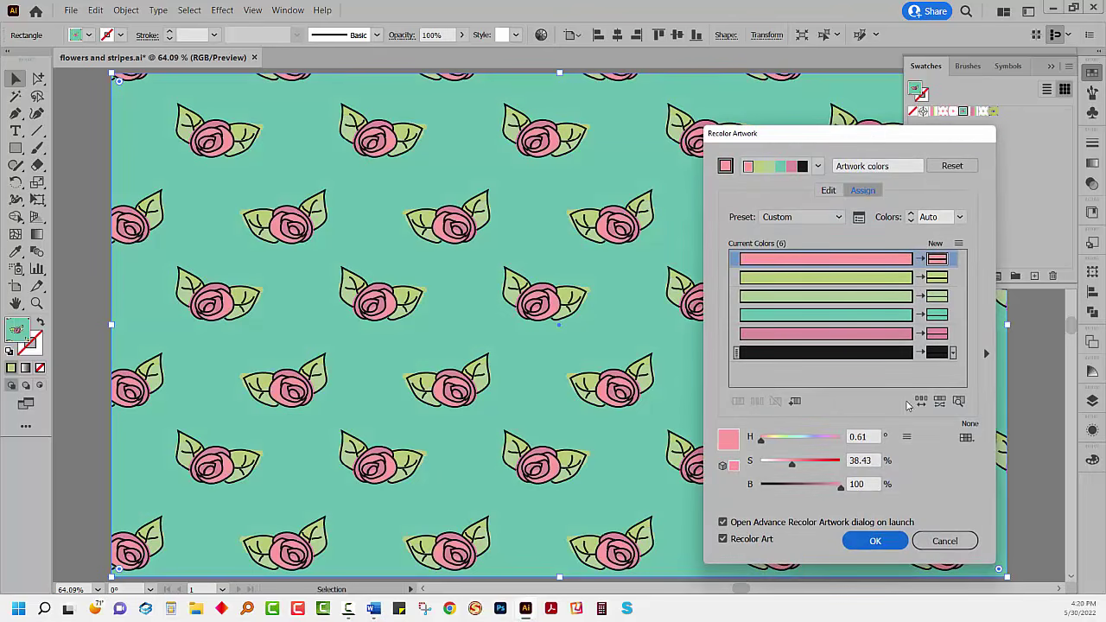
{"action": "left_click", "coordinate": [827, 191]}
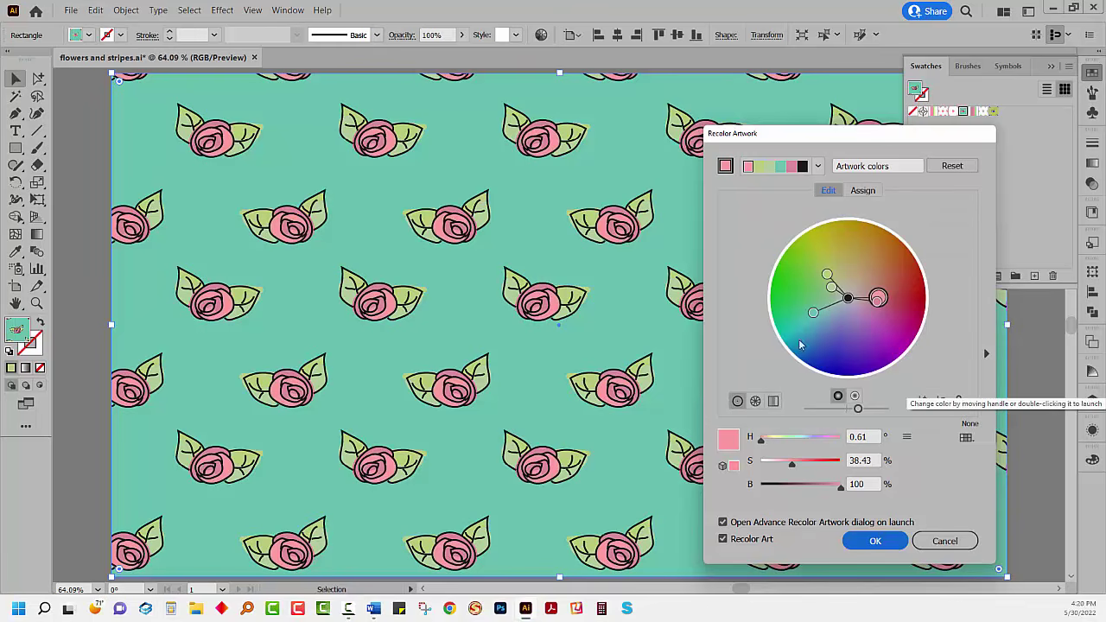
{"action": "left_click_drag", "start_coordinate": [811, 320], "coordinate": [860, 342]}
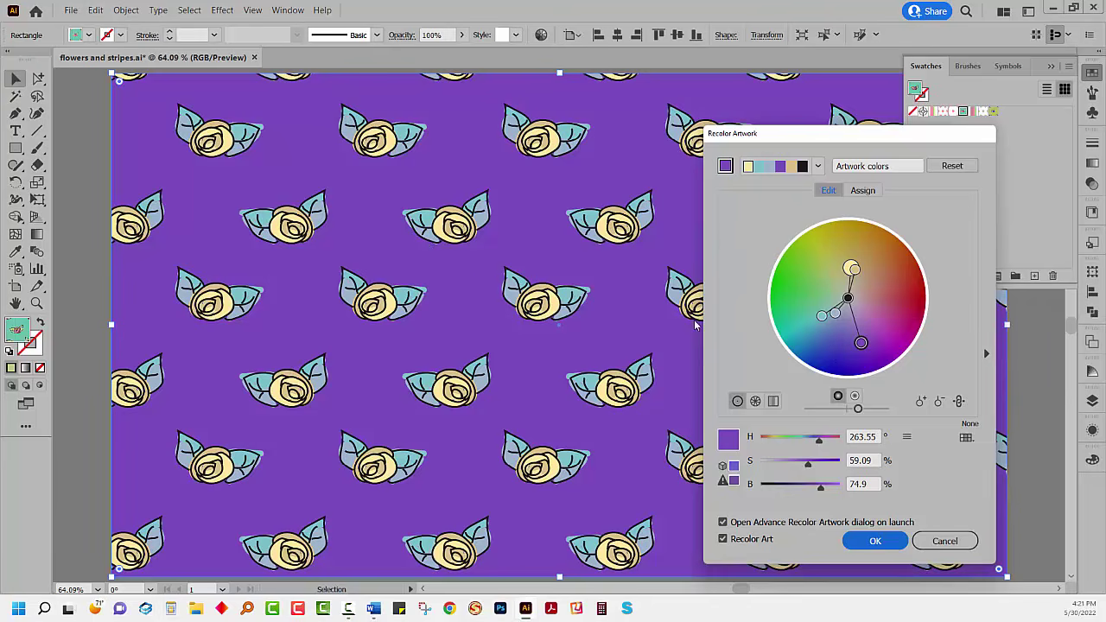
Step: Unlink the harmony colors, shift the bright leaf color to about 229° hue, apply the recoloring, and return the rectangle to the original teal rose swatch
{"action": "left_click", "coordinate": [957, 401]}
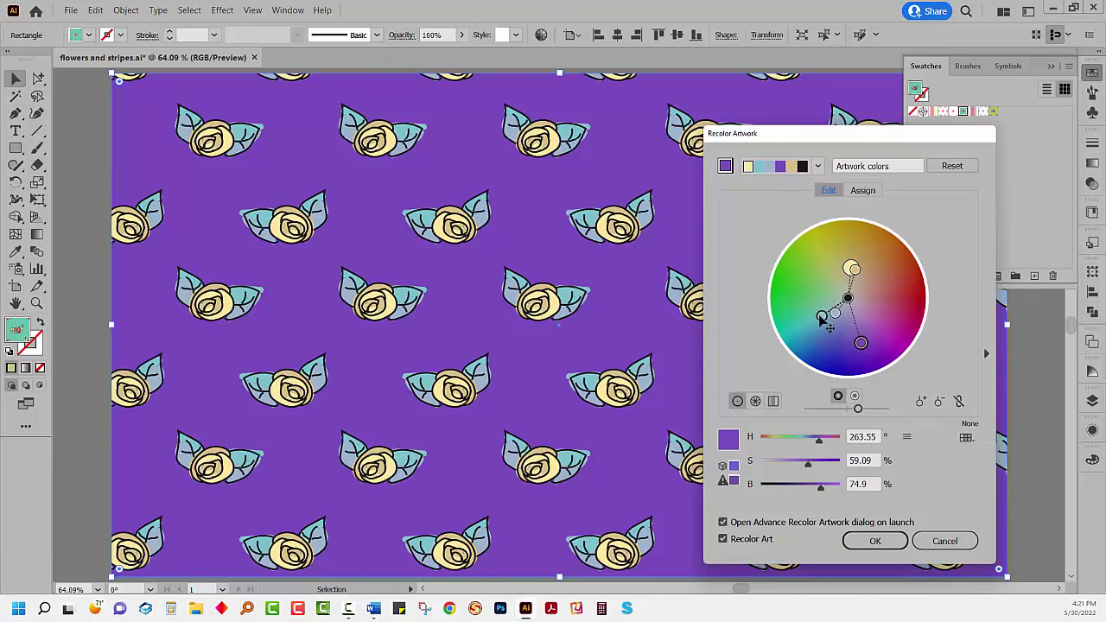
{"action": "mouse_move", "coordinate": [822, 316]}
{"action": "left_mouse_down"}
{"action": "mouse_move", "coordinate": [828, 339]}
{"action": "mouse_move", "coordinate": [815, 296]}
{"action": "mouse_move", "coordinate": [878, 230]}
{"action": "mouse_move", "coordinate": [869, 301]}
{"action": "mouse_move", "coordinate": [881, 301]}
{"action": "mouse_move", "coordinate": [830, 333]}
{"action": "left_mouse_up"}
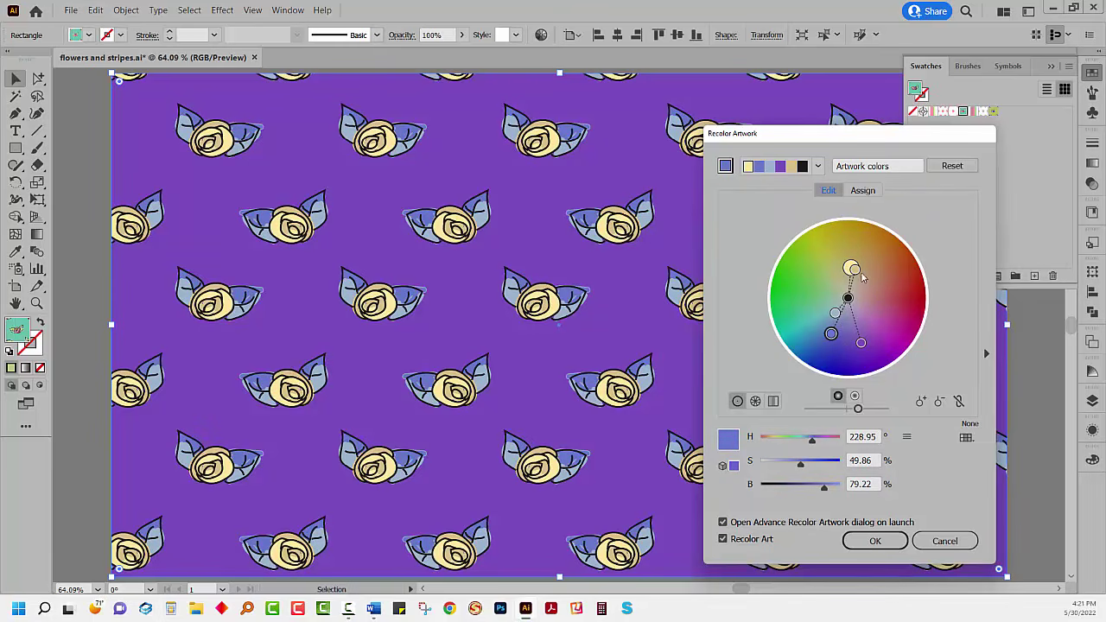
{"action": "left_click_drag", "start_coordinate": [855, 271], "coordinate": [865, 286]}
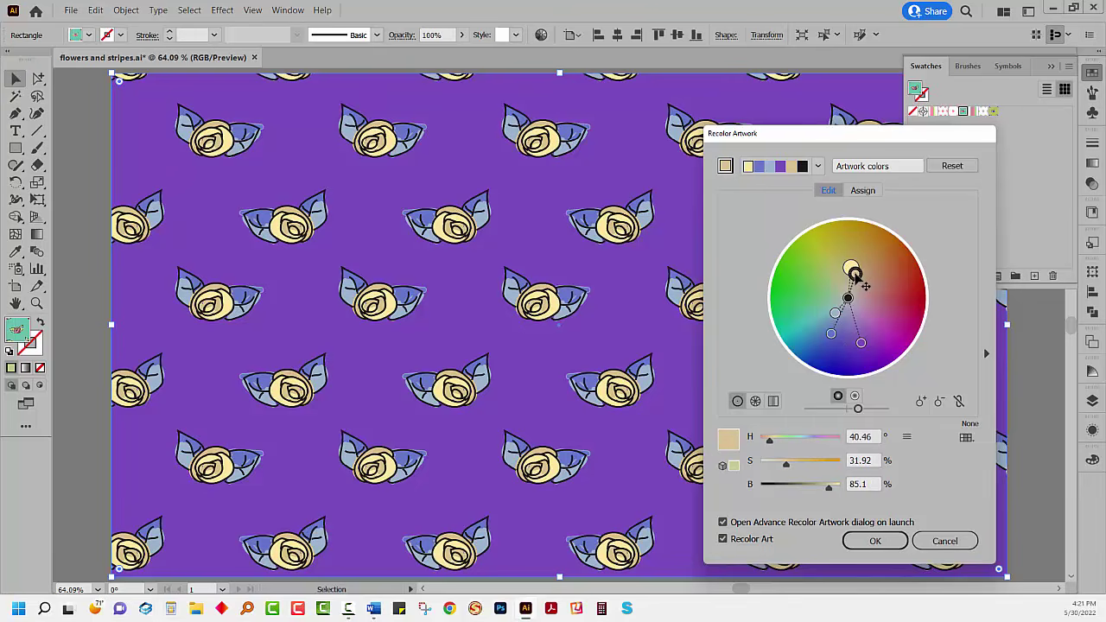
{"action": "left_click", "coordinate": [855, 541]}
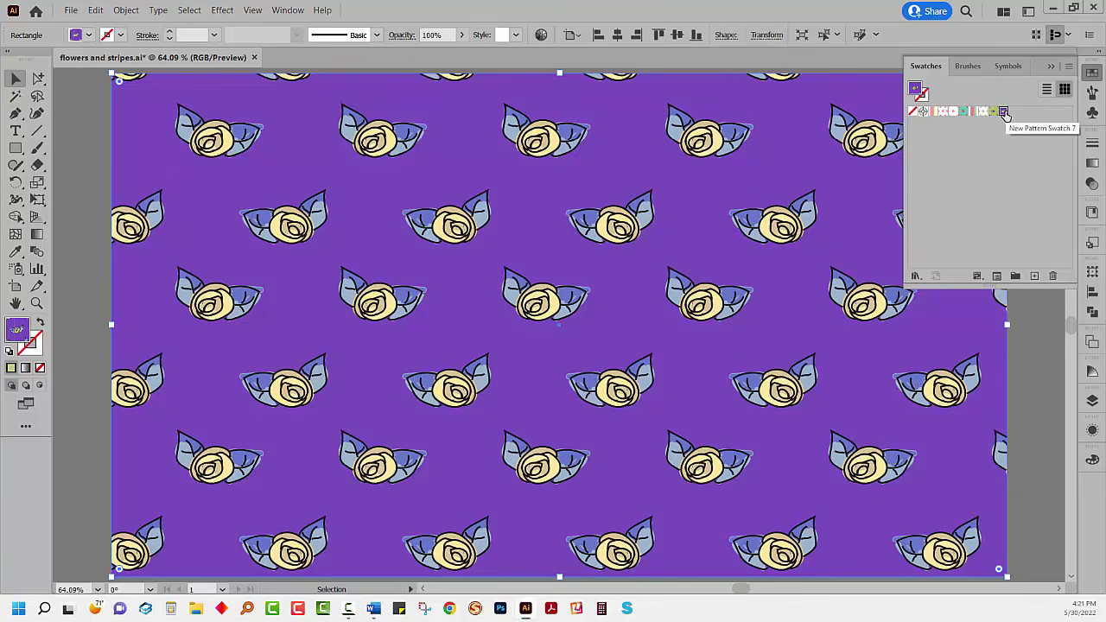
{"action": "left_click", "coordinate": [961, 113]}
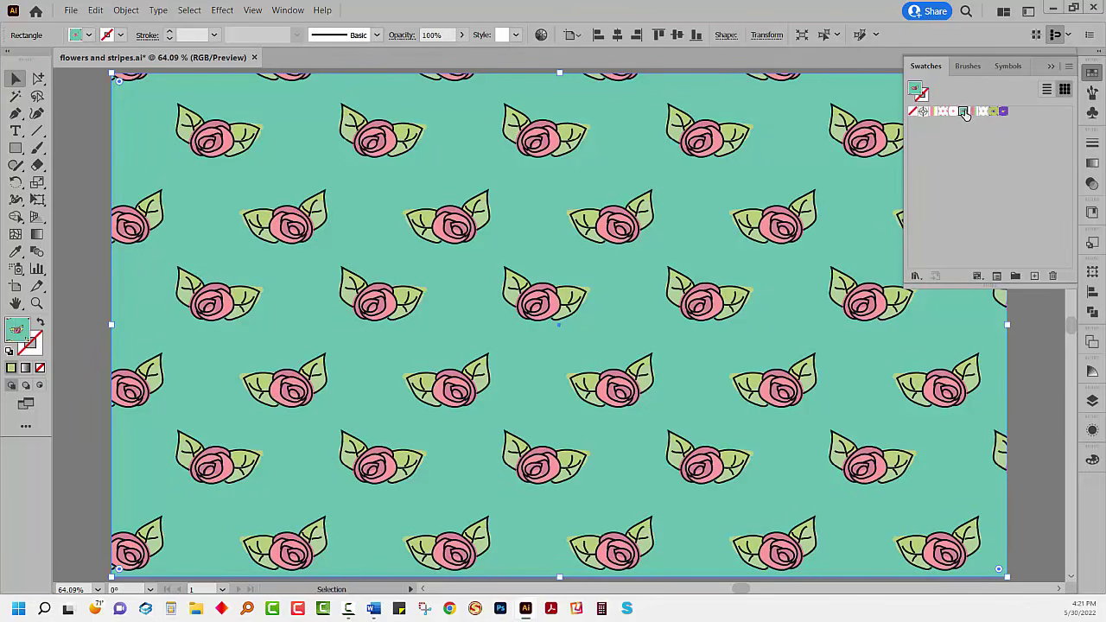
Step: Try recoloring to aqua roses with purple and lime leaves on an orange-brown background, and reset the artwork colors
{"action": "left_click", "coordinate": [540, 35]}
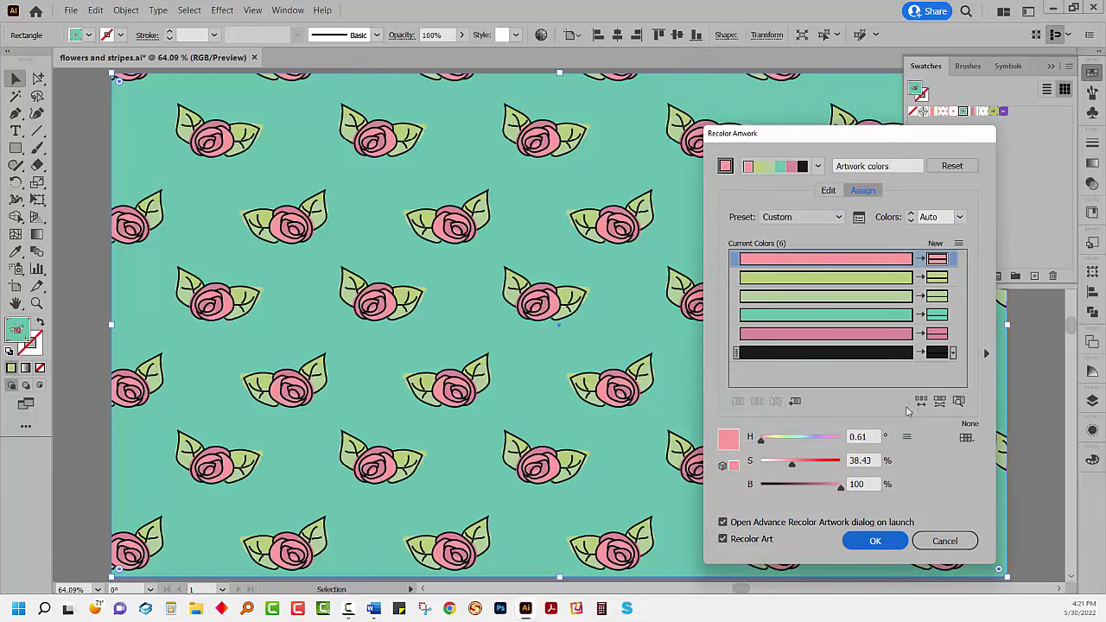
{"action": "left_click", "coordinate": [827, 190]}
{"action": "left_click_drag", "start_coordinate": [876, 298], "coordinate": [809, 311]}
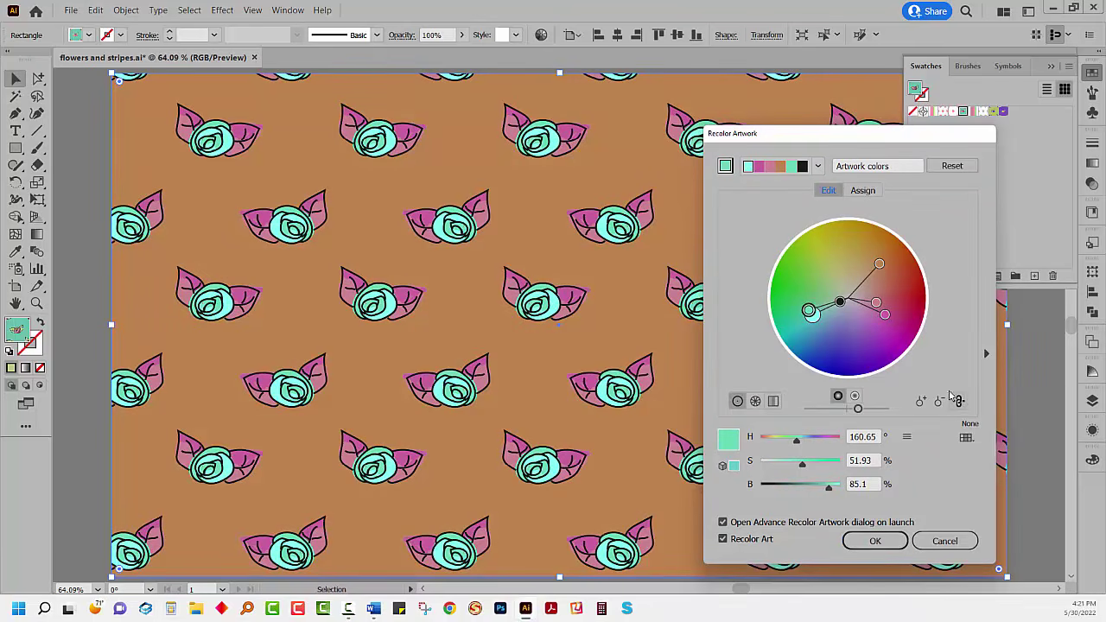
{"action": "left_click", "coordinate": [957, 401]}
{"action": "left_click_drag", "start_coordinate": [885, 314], "coordinate": [813, 244]}
{"action": "left_click", "coordinate": [880, 264]}
{"action": "left_click_drag", "start_coordinate": [879, 263], "coordinate": [880, 253]}
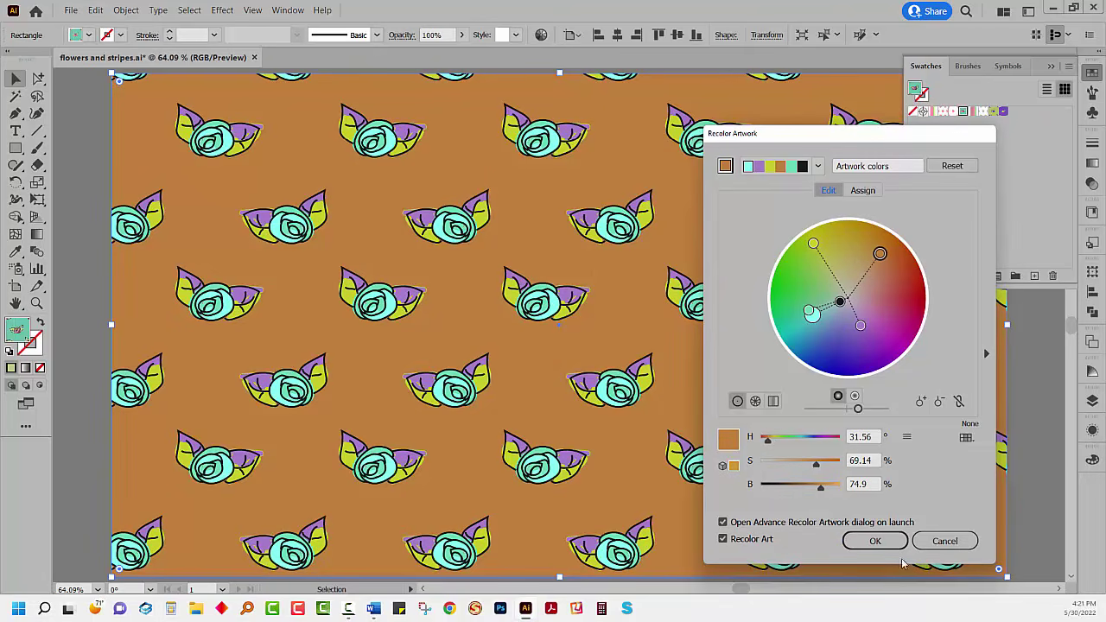
{"action": "left_click", "coordinate": [949, 170]}
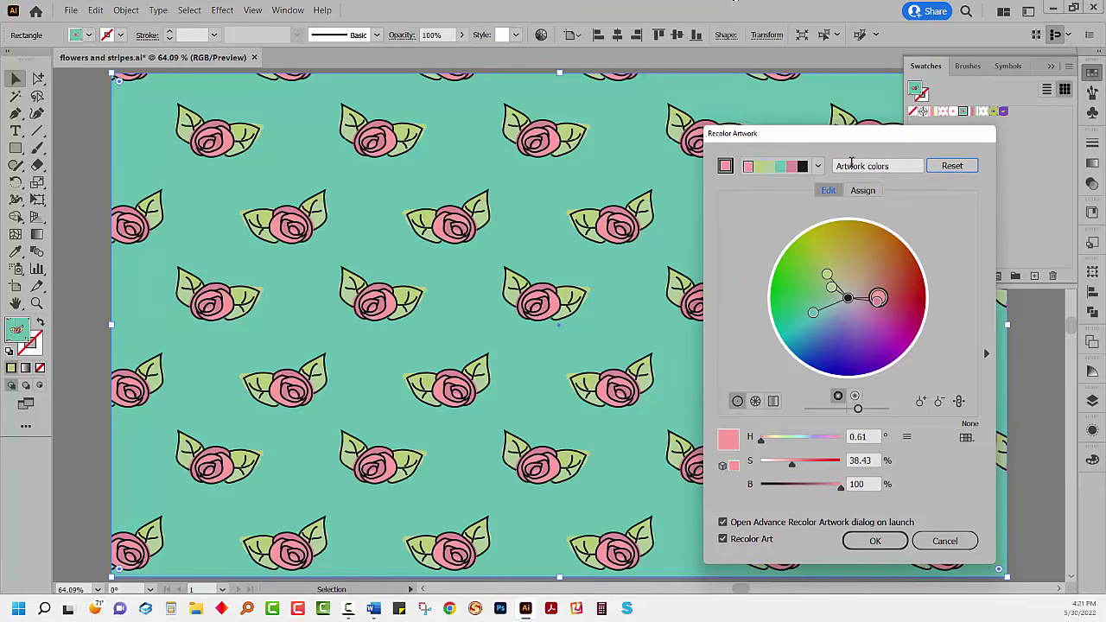
Step: Globally adjust the rose pattern's saturation to -100% in Recolor Artwork and apply the grayscale recoloring
{"action": "left_click_drag", "start_coordinate": [791, 137], "coordinate": [797, 87]}
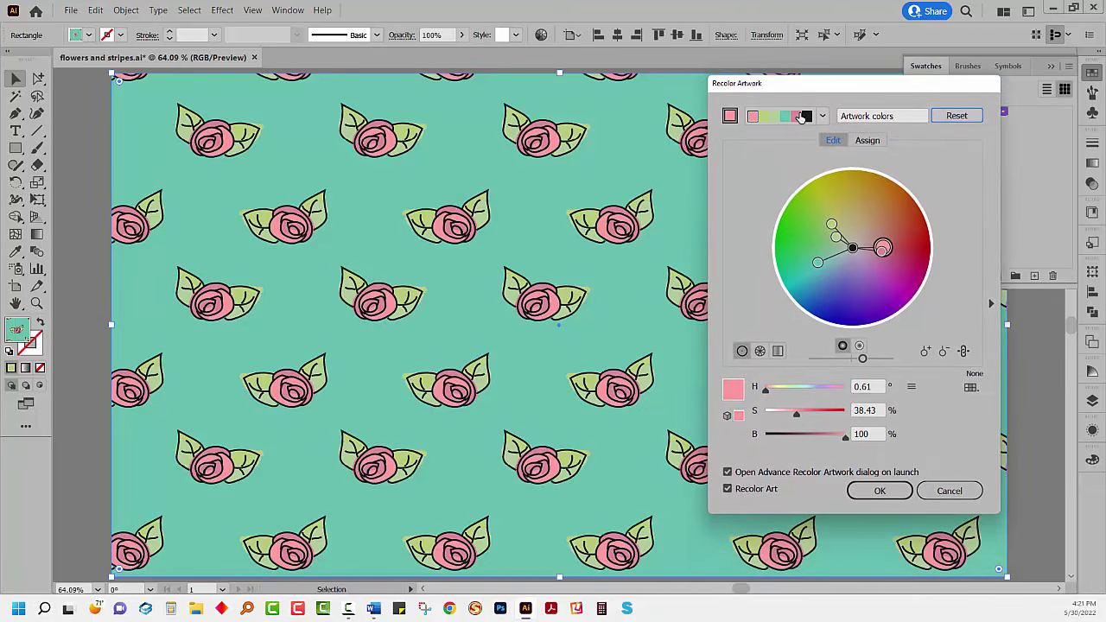
{"action": "left_click", "coordinate": [910, 388]}
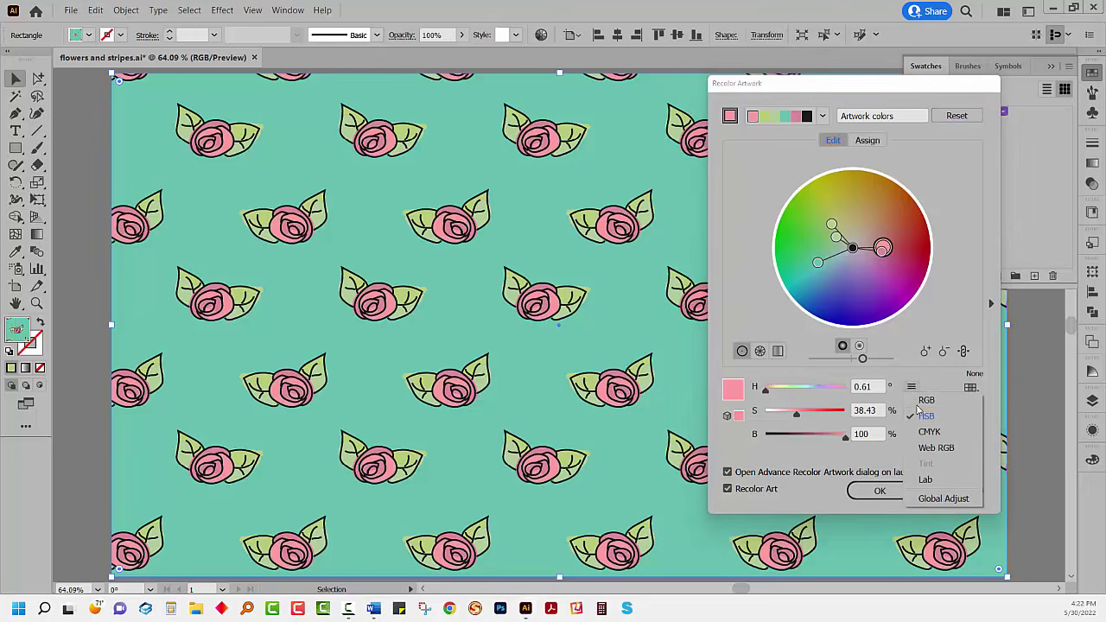
{"action": "left_click", "coordinate": [935, 500]}
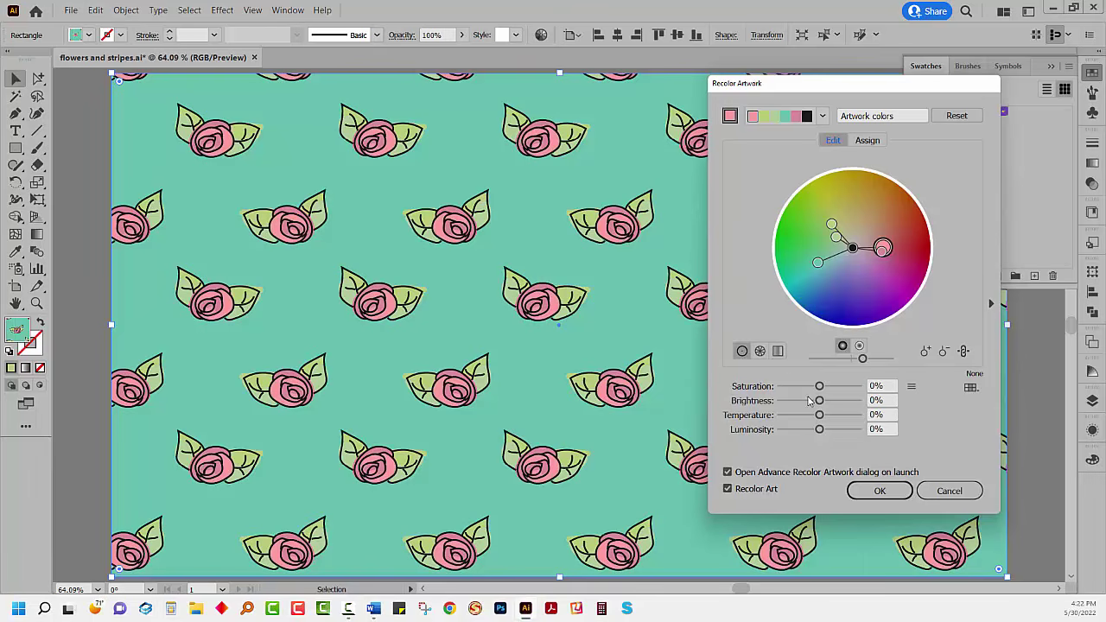
{"action": "left_click_drag", "start_coordinate": [819, 386], "coordinate": [779, 390]}
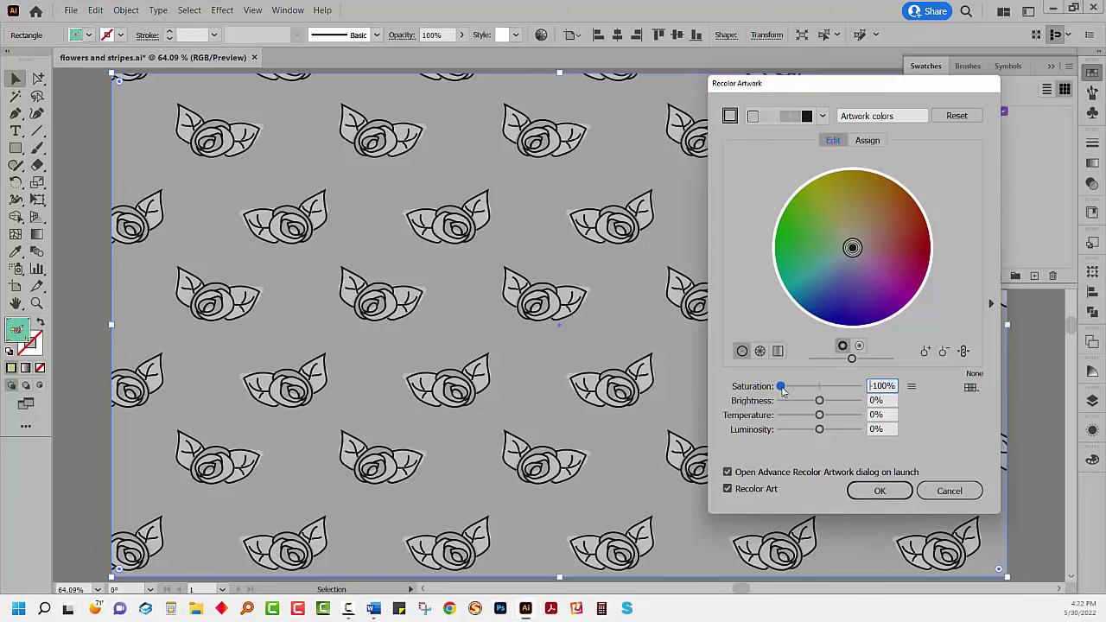
{"action": "left_click_drag", "start_coordinate": [782, 391], "coordinate": [780, 391]}
{"action": "left_click", "coordinate": [881, 491]}
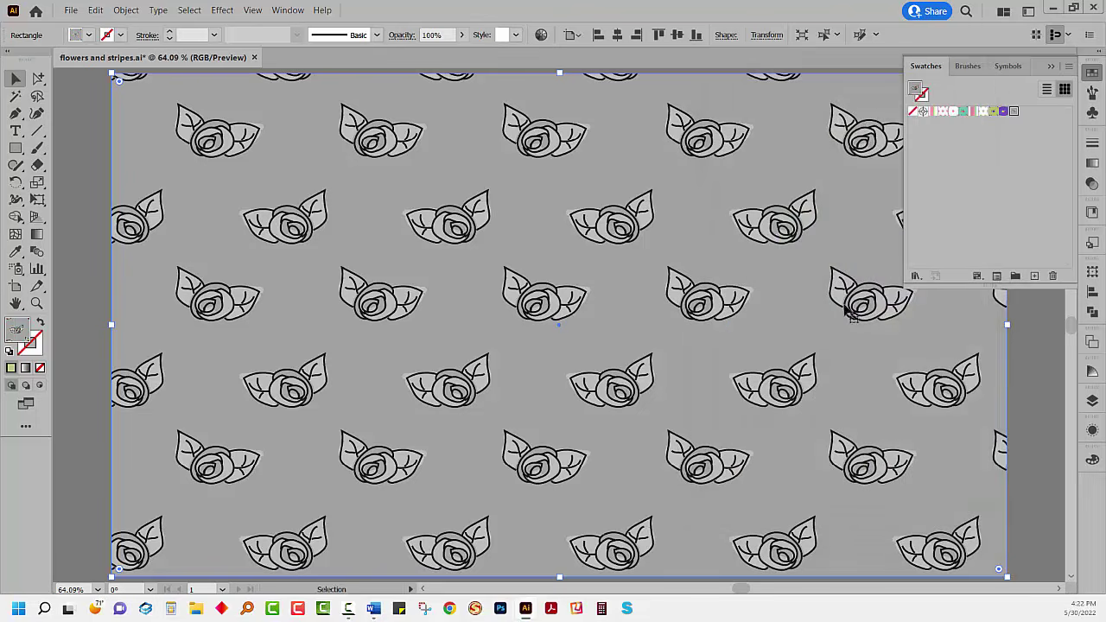
Step: Compare the recolored lime, purple and gray swatches on the rectangle, and reapply the original teal rose swatch
{"action": "left_click", "coordinate": [991, 112]}
{"action": "left_click", "coordinate": [1002, 112]}
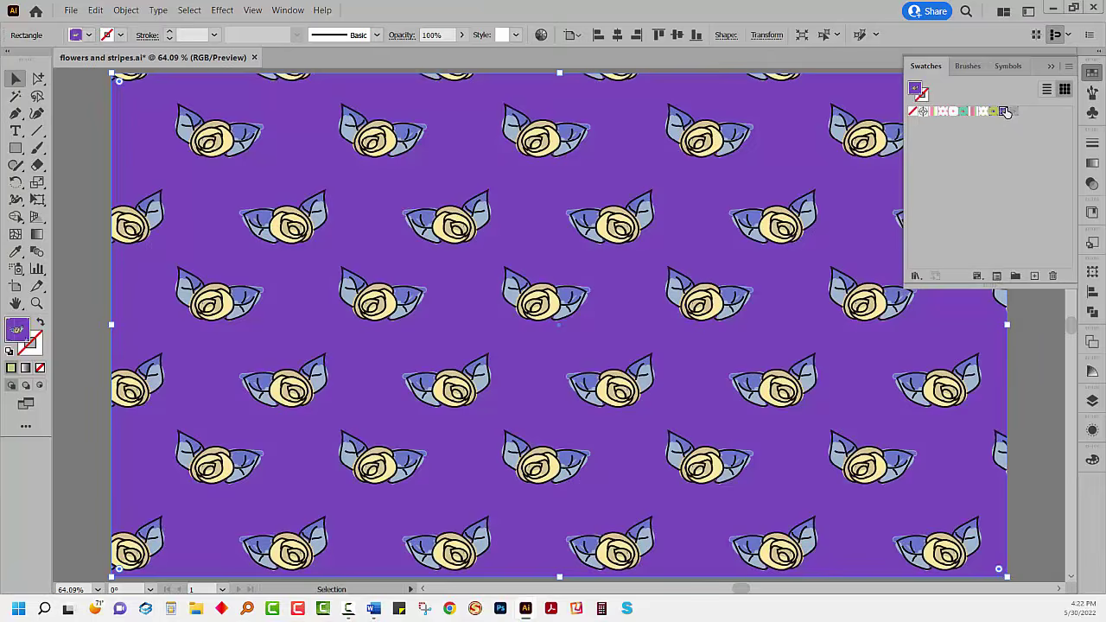
{"action": "left_click", "coordinate": [1013, 112]}
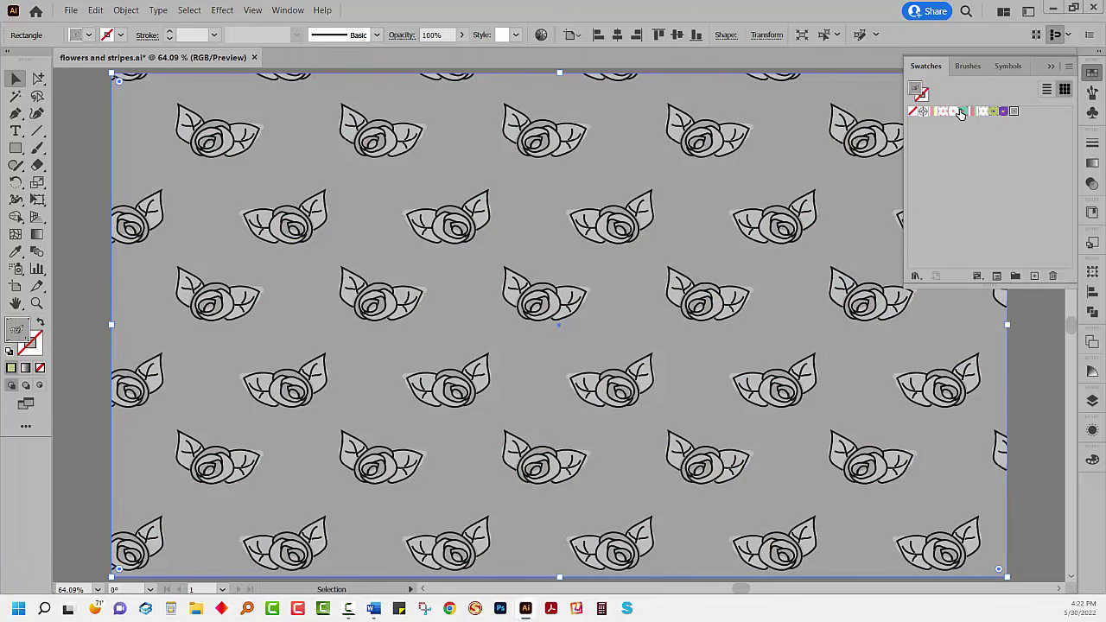
{"action": "left_click", "coordinate": [963, 111]}
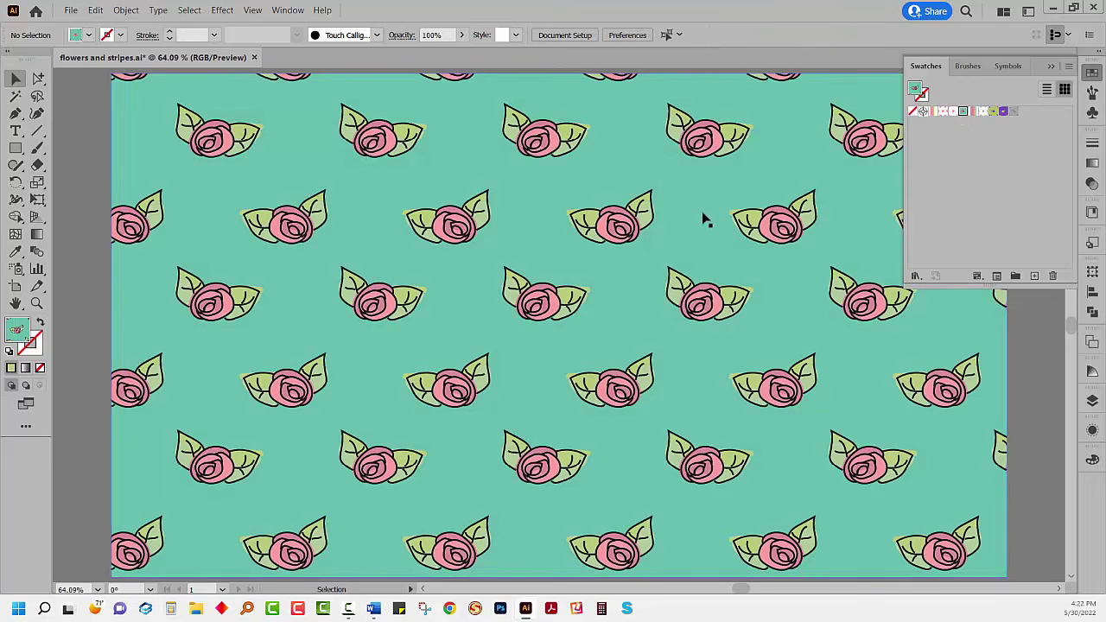
Step: Open Recolor Artwork for the teal rose rectangle and switch its color controls to Global Adjust
{"action": "left_click", "coordinate": [472, 117]}
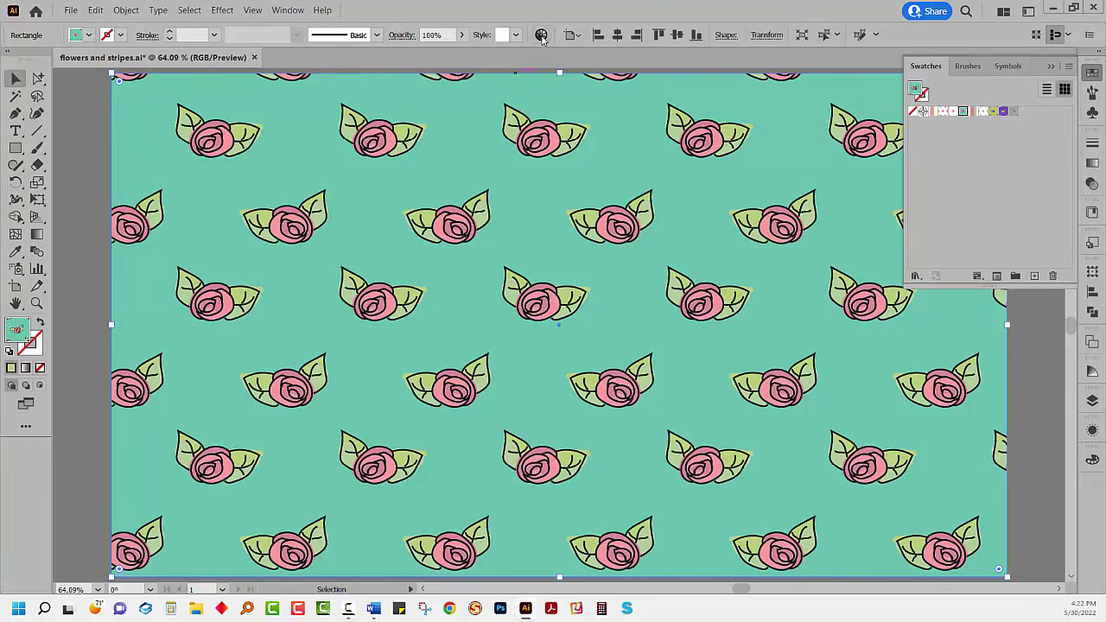
{"action": "left_click", "coordinate": [541, 34]}
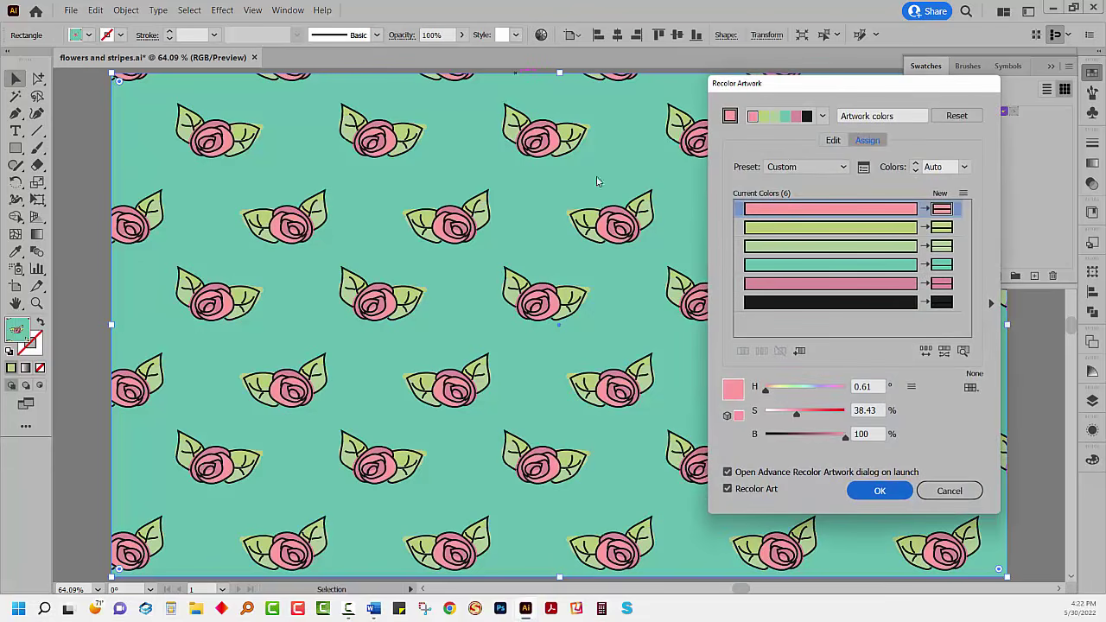
{"action": "left_click", "coordinate": [911, 387]}
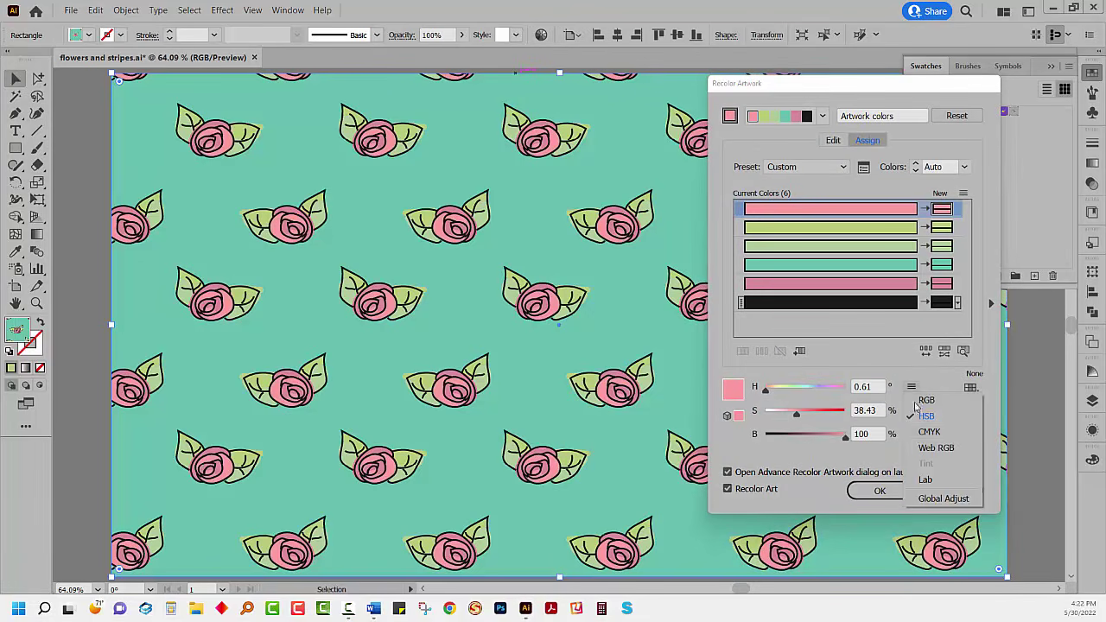
{"action": "left_click", "coordinate": [943, 498]}
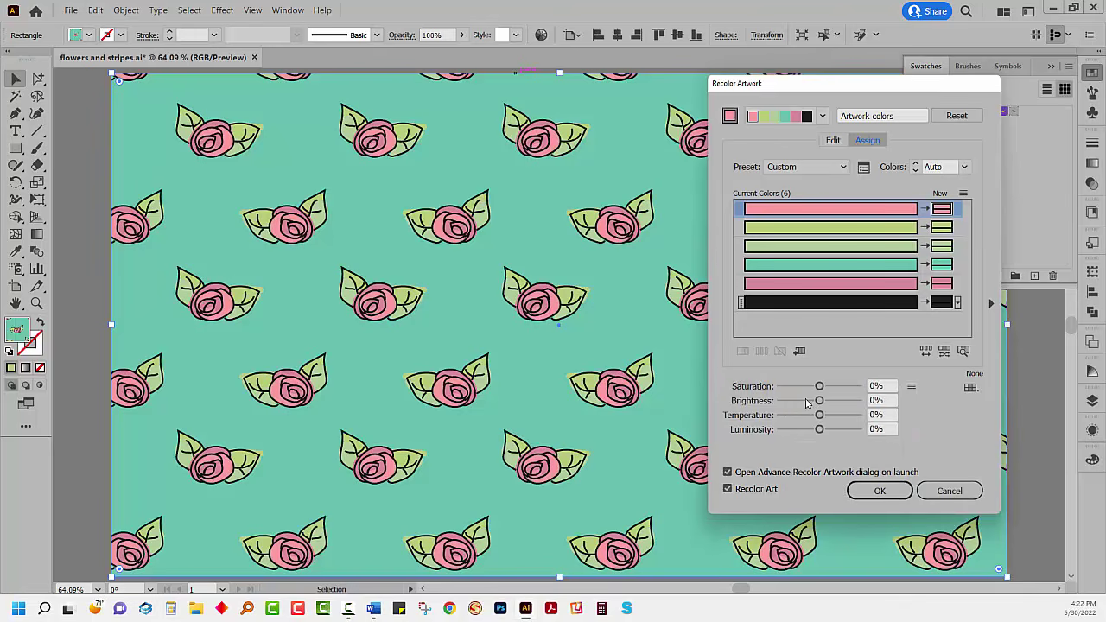
Step: Try a global saturation of 41% on the rose pattern and reset it to 0%
{"action": "mouse_move", "coordinate": [823, 391]}
{"action": "left_mouse_down"}
{"action": "mouse_move", "coordinate": [845, 392]}
{"action": "mouse_move", "coordinate": [818, 393]}
{"action": "mouse_move", "coordinate": [834, 393]}
{"action": "left_mouse_up"}
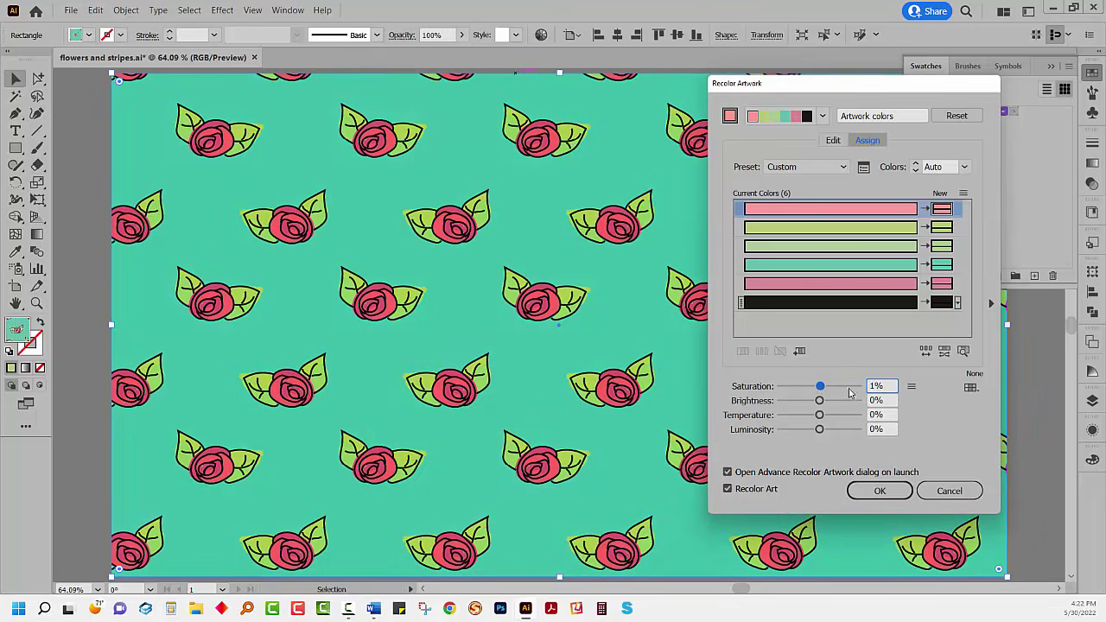
{"action": "double_click", "coordinate": [889, 385]}
{"action": "type", "text": "0"}
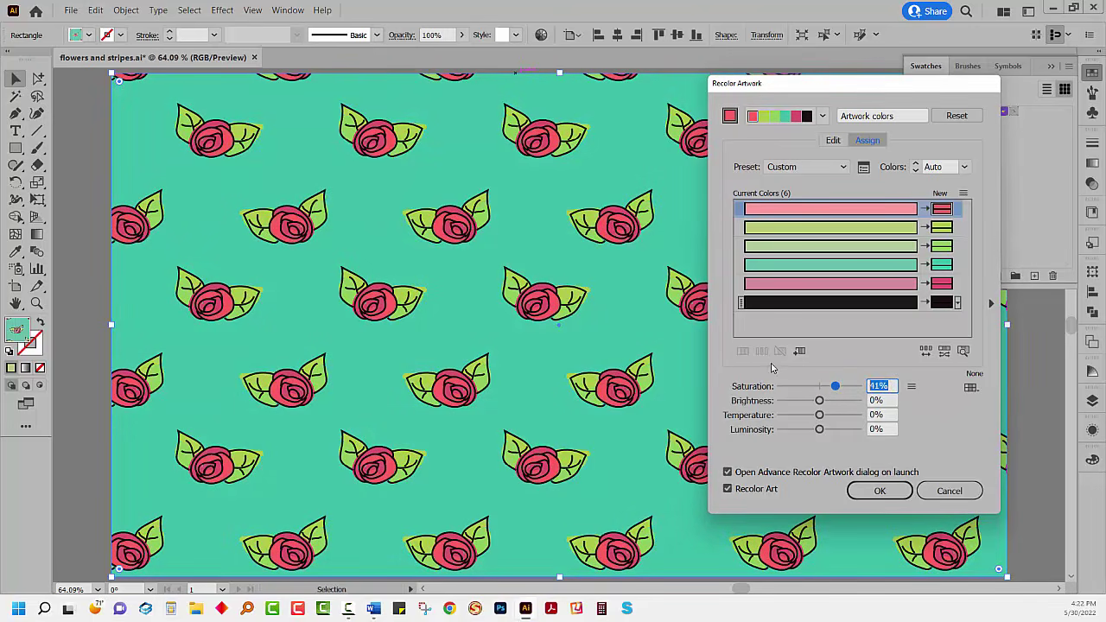
Step: Set the rose pattern's global temperature to about -92% and apply the blue recoloring
{"action": "left_click_drag", "start_coordinate": [820, 404], "coordinate": [785, 422]}
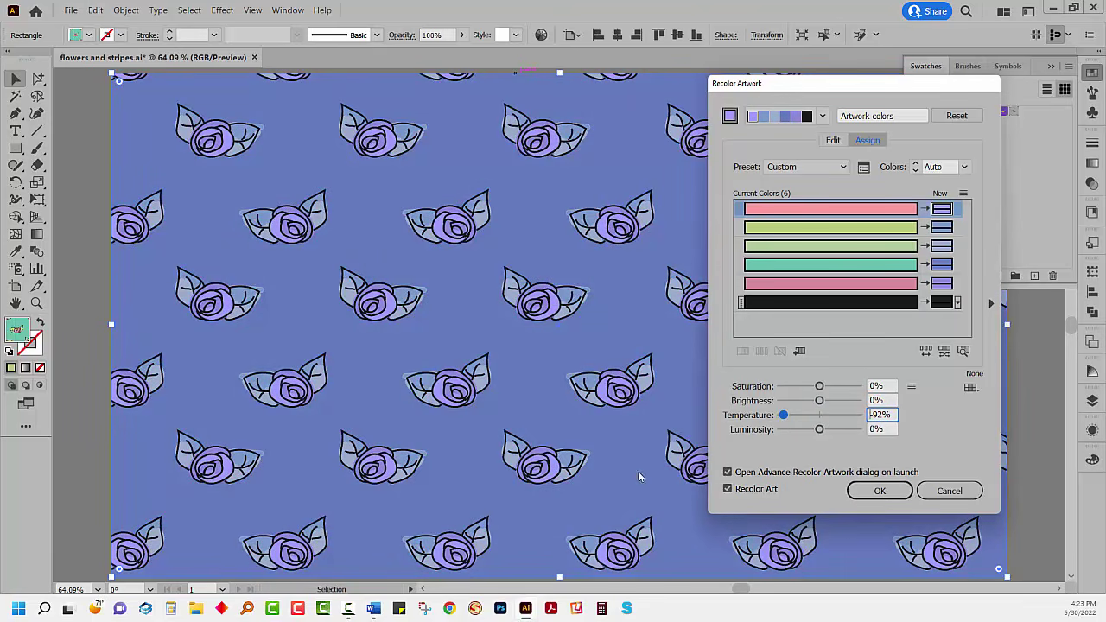
{"action": "left_click", "coordinate": [860, 490]}
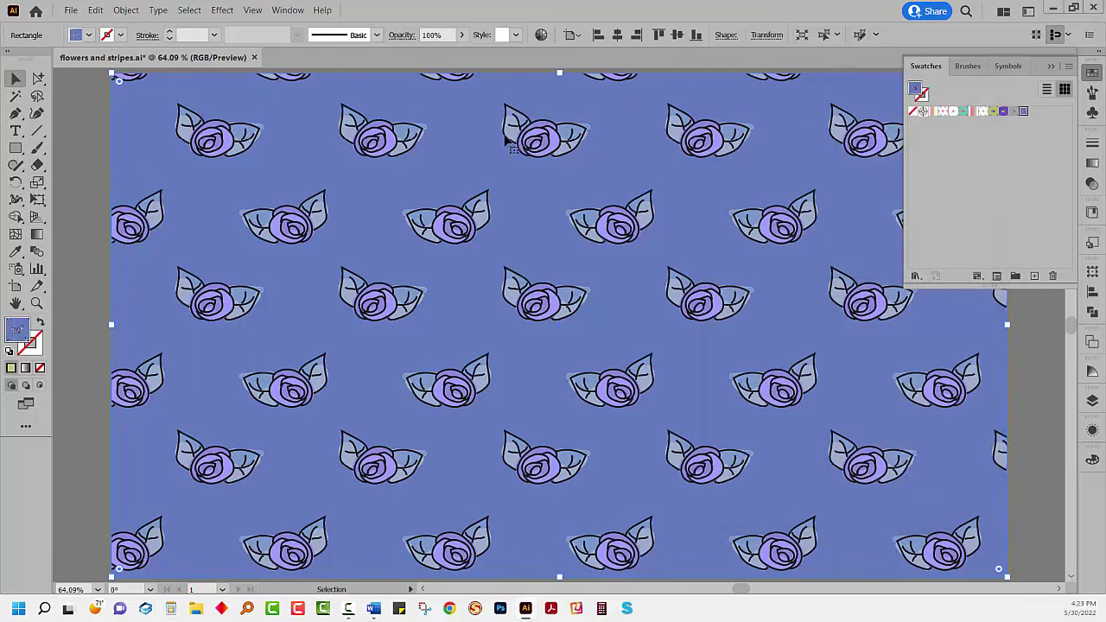
Step: Review the purple, gray and blue rose swatches on the rectangle, and restore the original teal rose swatch
{"action": "left_click", "coordinate": [1003, 111]}
{"action": "left_click", "coordinate": [1012, 111]}
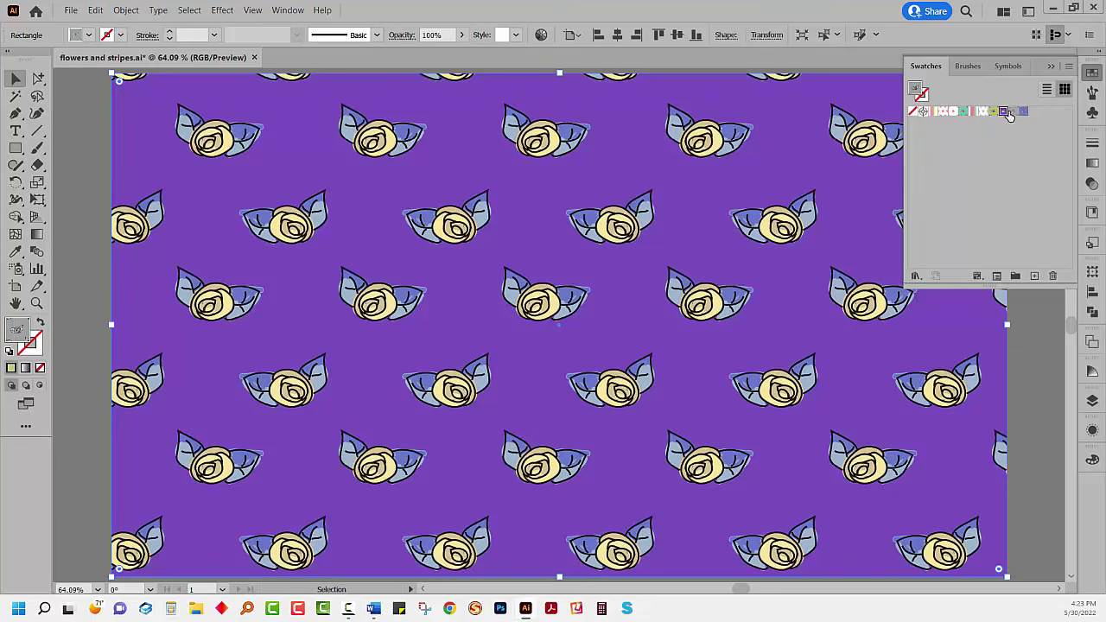
{"action": "left_click", "coordinate": [1021, 111]}
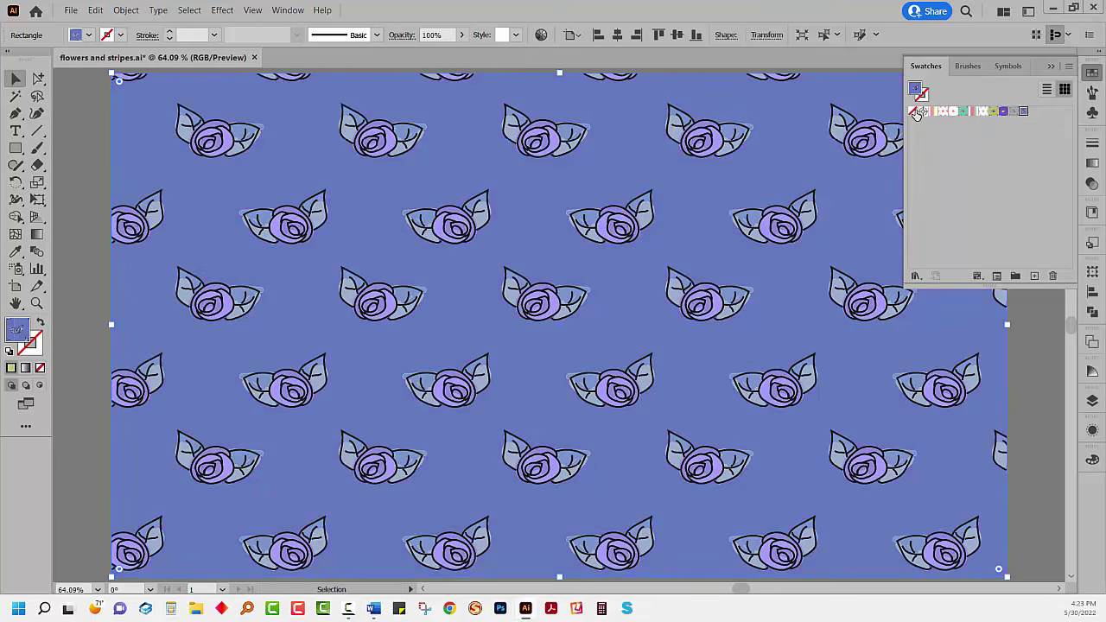
{"action": "left_click", "coordinate": [960, 111]}
Step: Expand the color groups storage in Recolor Artwork to check for available groups, and cancel the dialog
{"action": "left_click", "coordinate": [541, 34]}
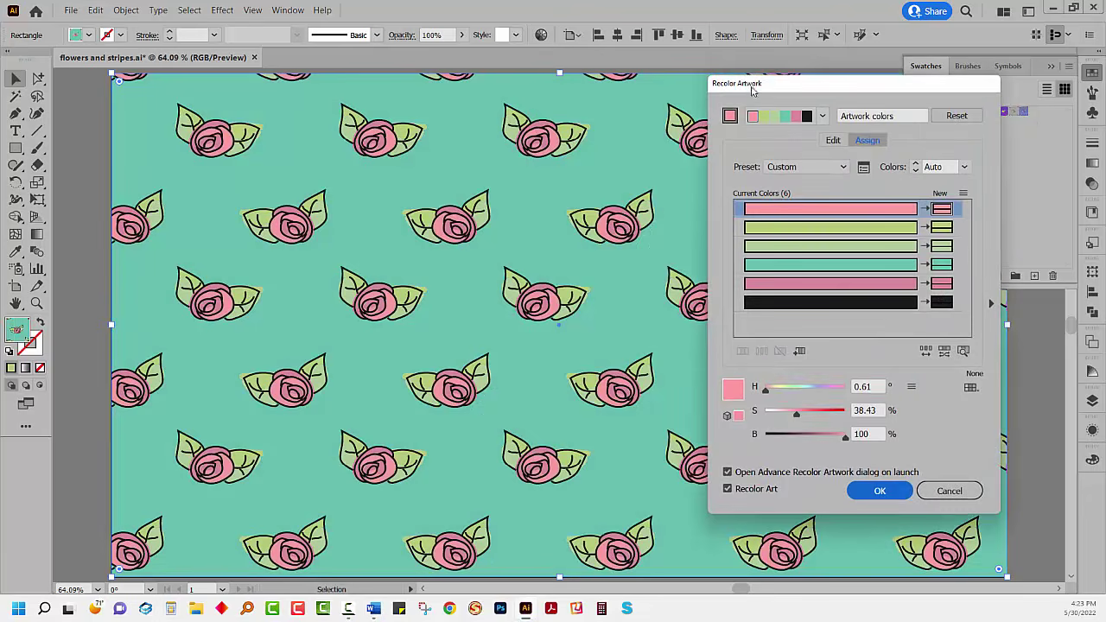
{"action": "left_click_drag", "start_coordinate": [752, 89], "coordinate": [603, 91]}
{"action": "left_click", "coordinate": [842, 305]}
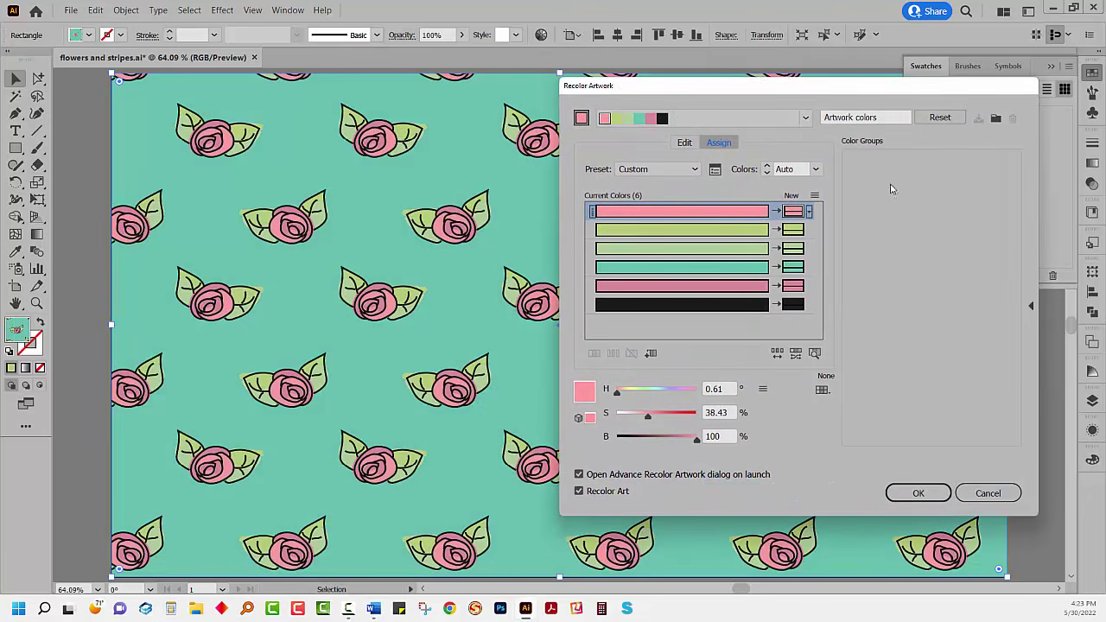
{"action": "left_click", "coordinate": [974, 496]}
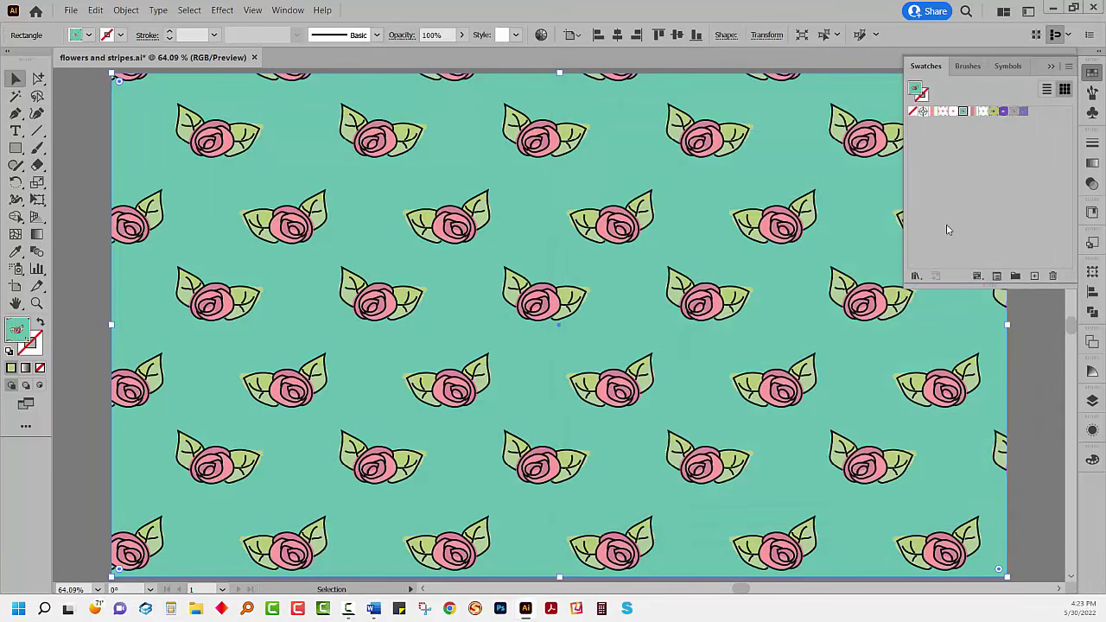
Step: Open the Ice Cream swatch library from the Foods collection
{"action": "left_click", "coordinate": [916, 277]}
{"action": "mouse_move", "coordinate": [957, 394]}
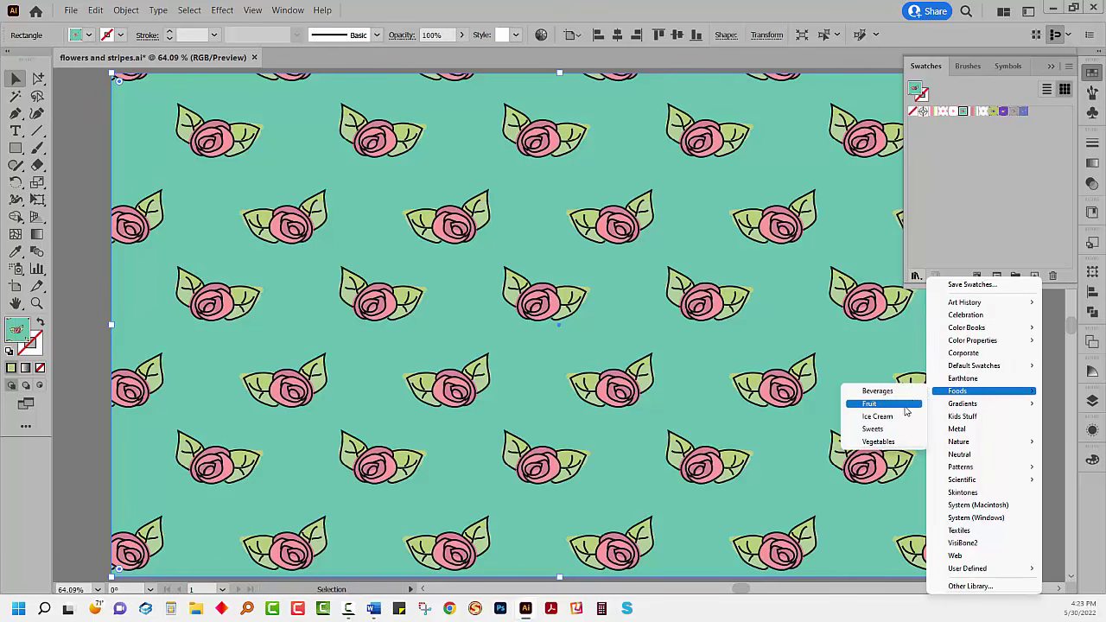
{"action": "left_click", "coordinate": [898, 418]}
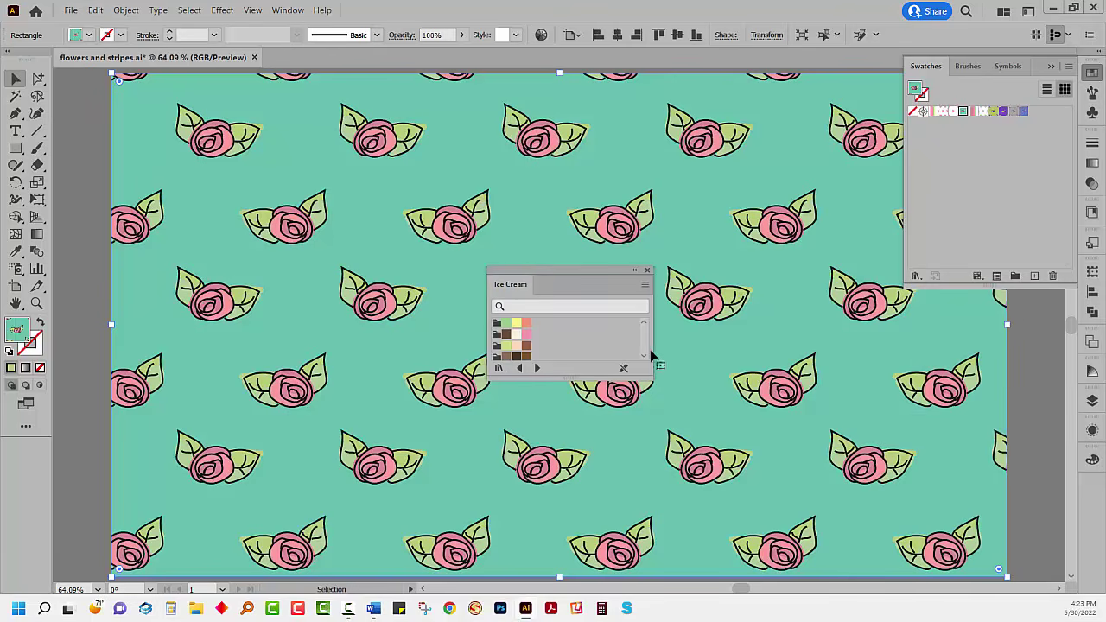
Step: Enlarge the Ice Cream library, add all of its color groups to the document swatches, and close the library
{"action": "left_click_drag", "start_coordinate": [650, 377], "coordinate": [765, 441]}
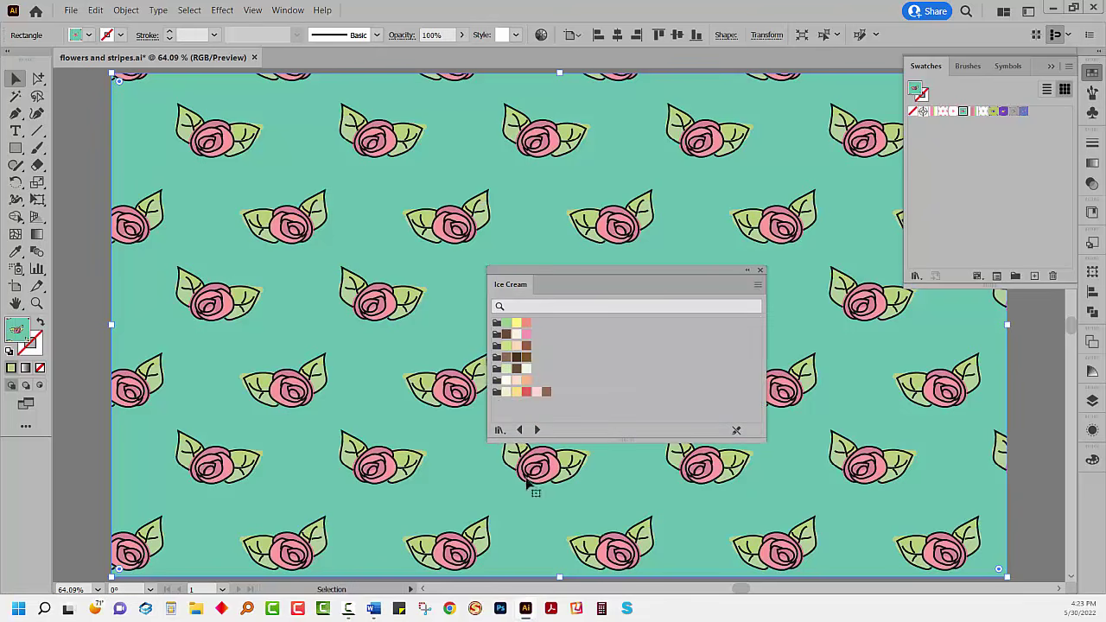
{"action": "left_click", "coordinate": [496, 391]}
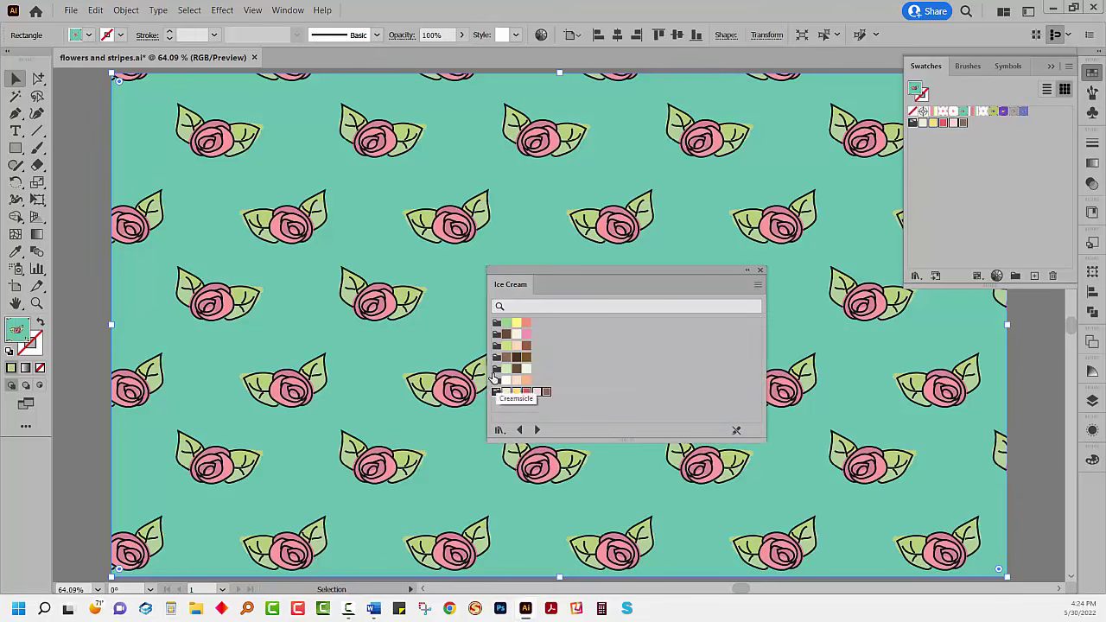
{"action": "left_click", "coordinate": [495, 322], "text": "shift"}
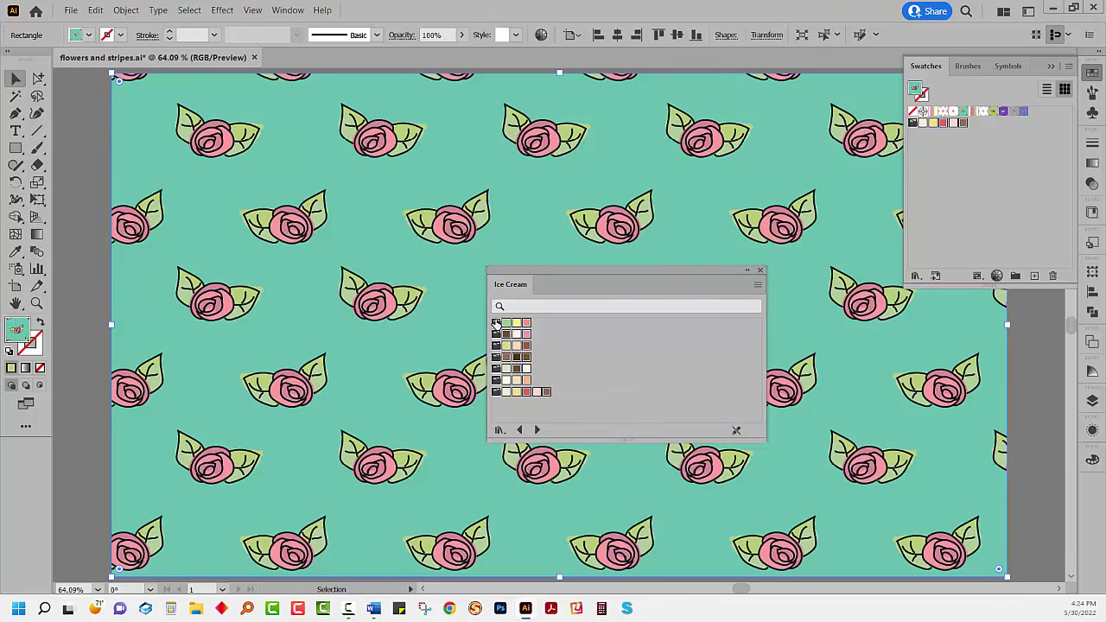
{"action": "left_click", "coordinate": [758, 285]}
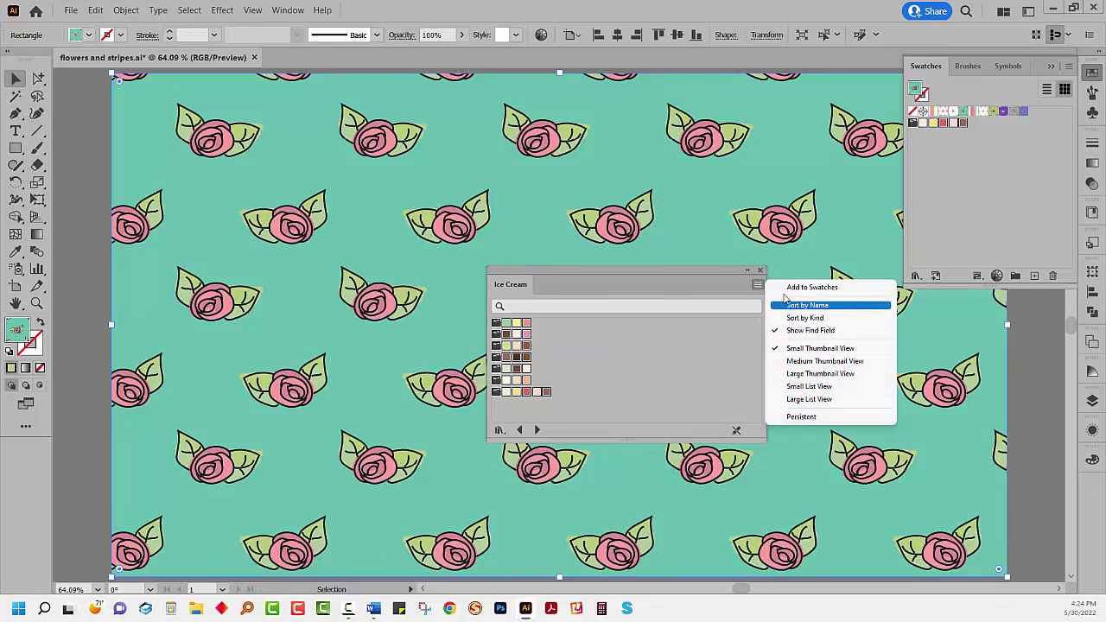
{"action": "left_click", "coordinate": [812, 286]}
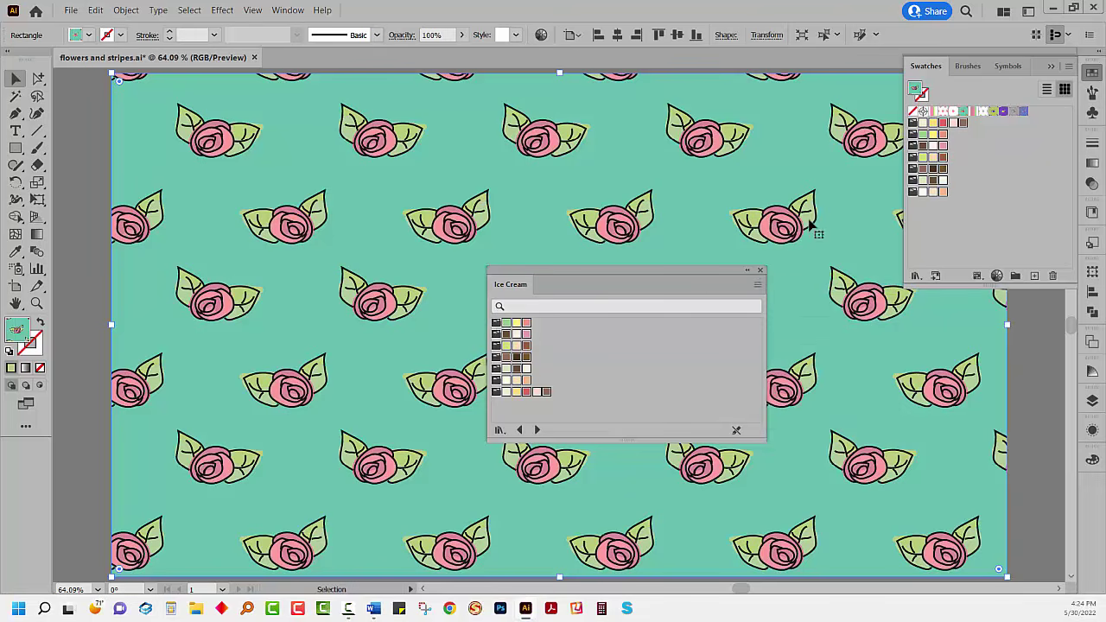
{"action": "left_click", "coordinate": [759, 269]}
{"action": "left_click", "coordinate": [942, 232]}
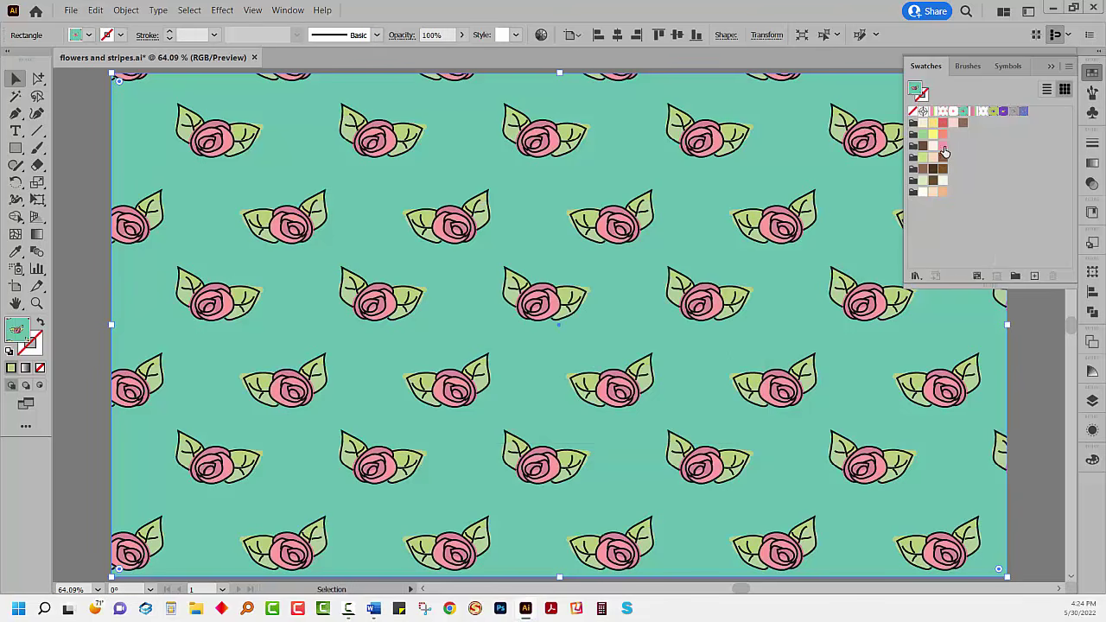
Step: Move the pink, coral, cream and light green colors from the other ice cream groups into the Creamsicle color group
{"action": "left_click_drag", "start_coordinate": [943, 151], "coordinate": [955, 192]}
{"action": "left_click_drag", "start_coordinate": [942, 135], "coordinate": [953, 191]}
{"action": "left_click_drag", "start_coordinate": [922, 134], "coordinate": [962, 192]}
{"action": "left_click_drag", "start_coordinate": [922, 158], "coordinate": [985, 200]}
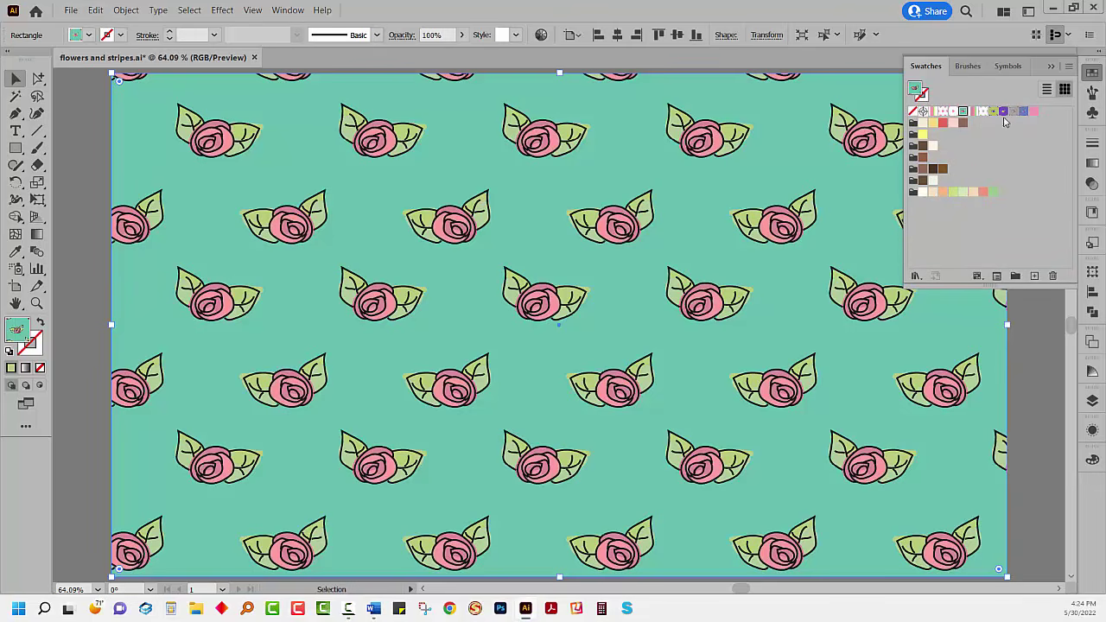
Step: Open Recolor Artwork for the rose pattern and inspect the colors stored in the Creamsicle color group
{"action": "left_click", "coordinate": [541, 34]}
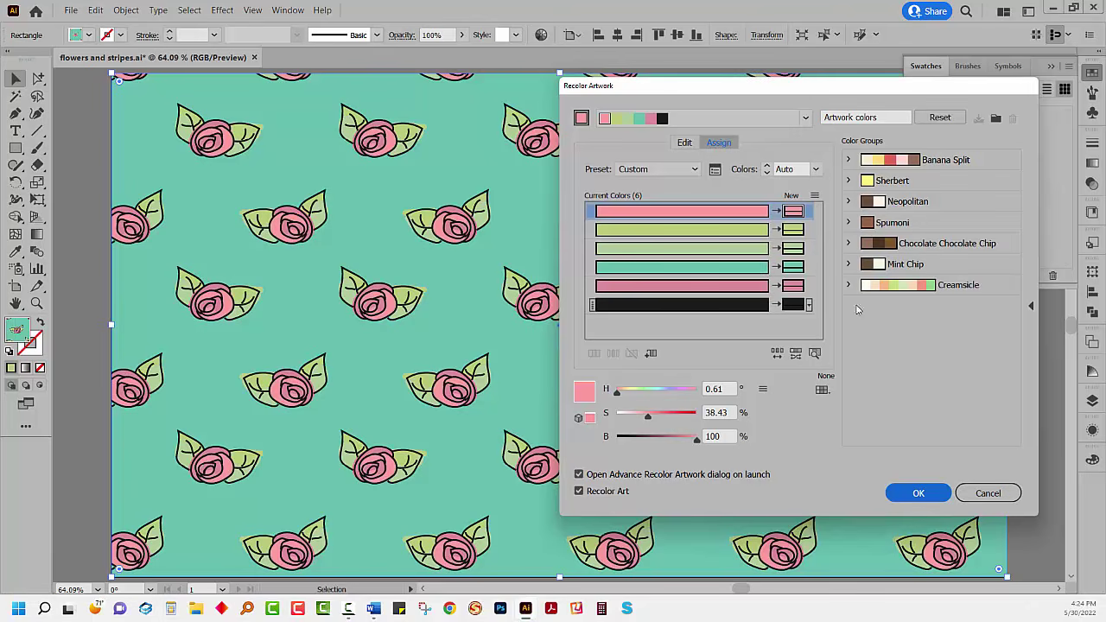
{"action": "left_click", "coordinate": [848, 285]}
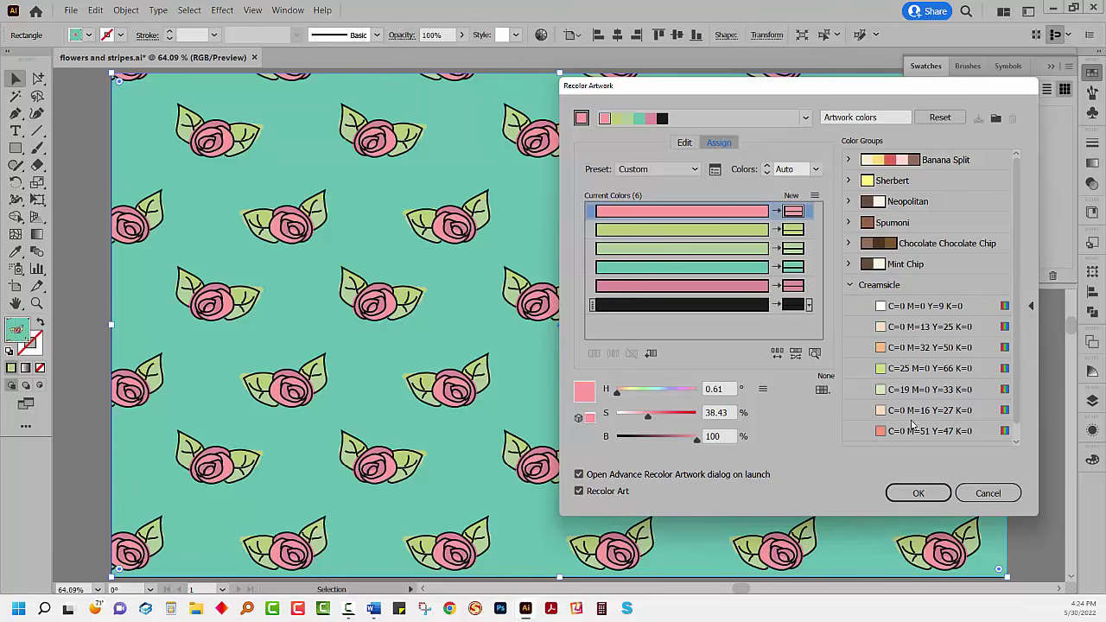
{"action": "left_click", "coordinate": [848, 285]}
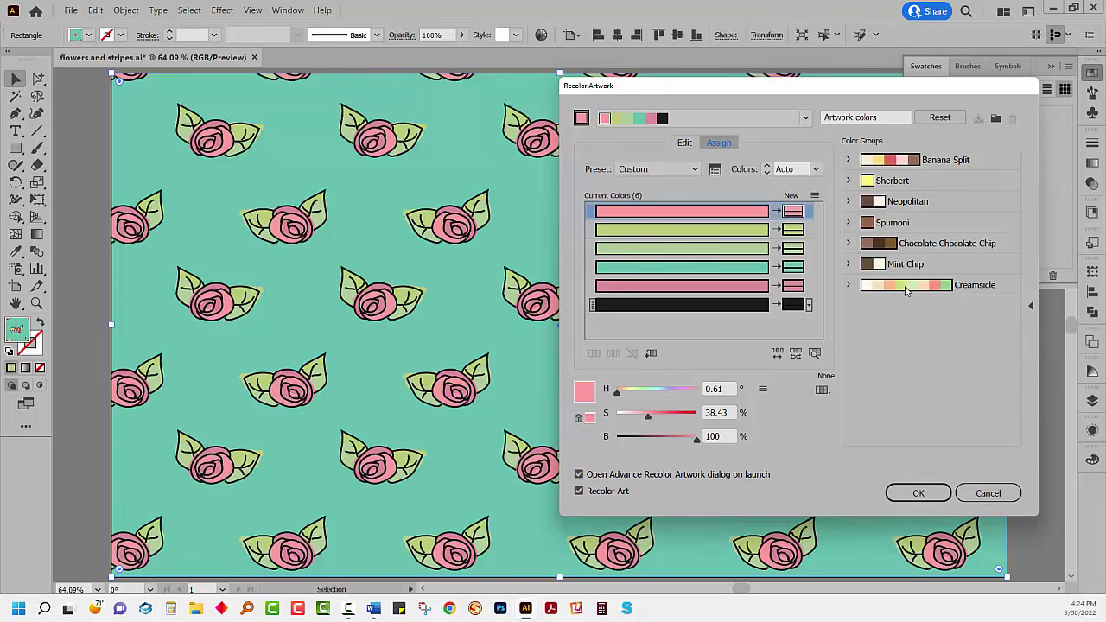
Step: Try recoloring the rose pattern with the Creamsicle color group, and reset it to the artwork colors
{"action": "left_click", "coordinate": [904, 287]}
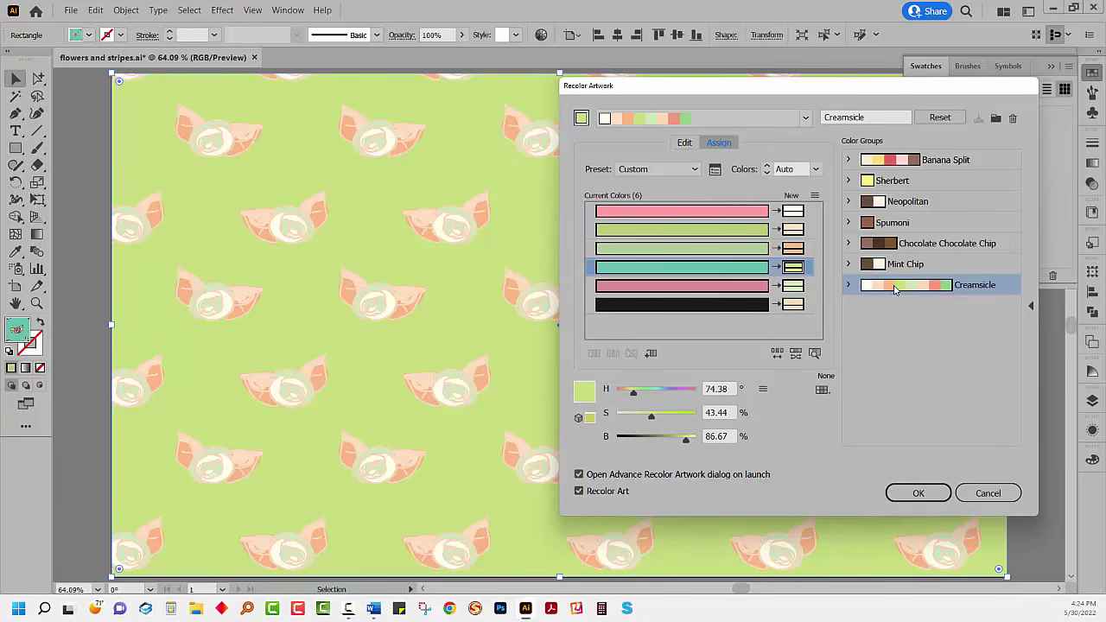
{"action": "left_click_drag", "start_coordinate": [661, 89], "coordinate": [712, 110]}
{"action": "left_click", "coordinate": [992, 138]}
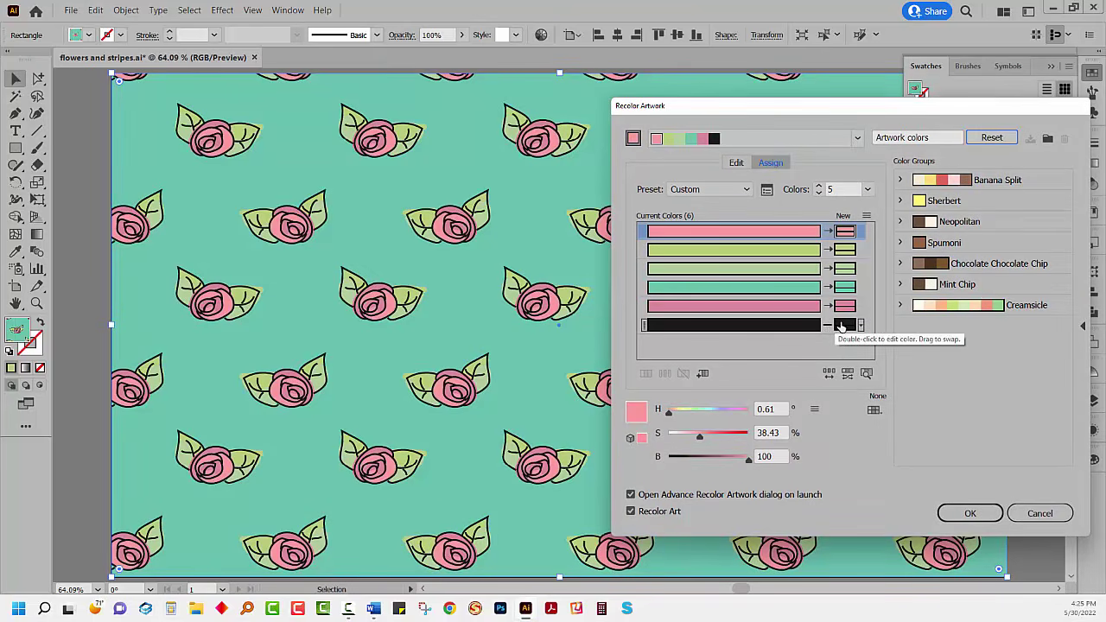
Step: Exclude the black outlines from recoloring and apply the Creamsicle color group to the rose pattern
{"action": "right_click", "coordinate": [842, 326]}
{"action": "left_click", "coordinate": [860, 351]}
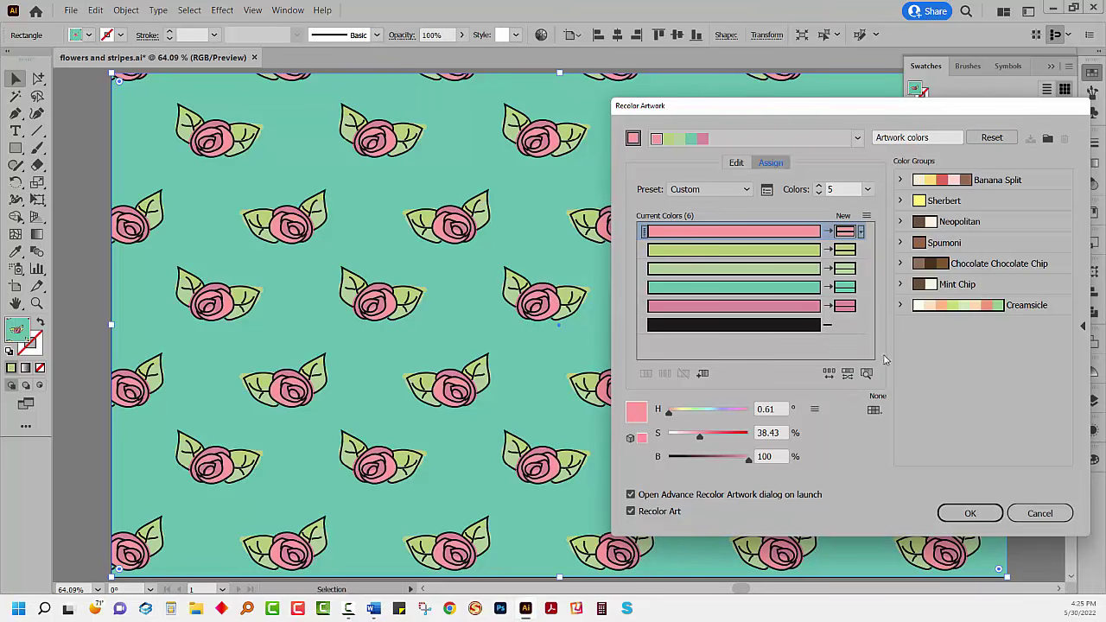
{"action": "left_click", "coordinate": [920, 306]}
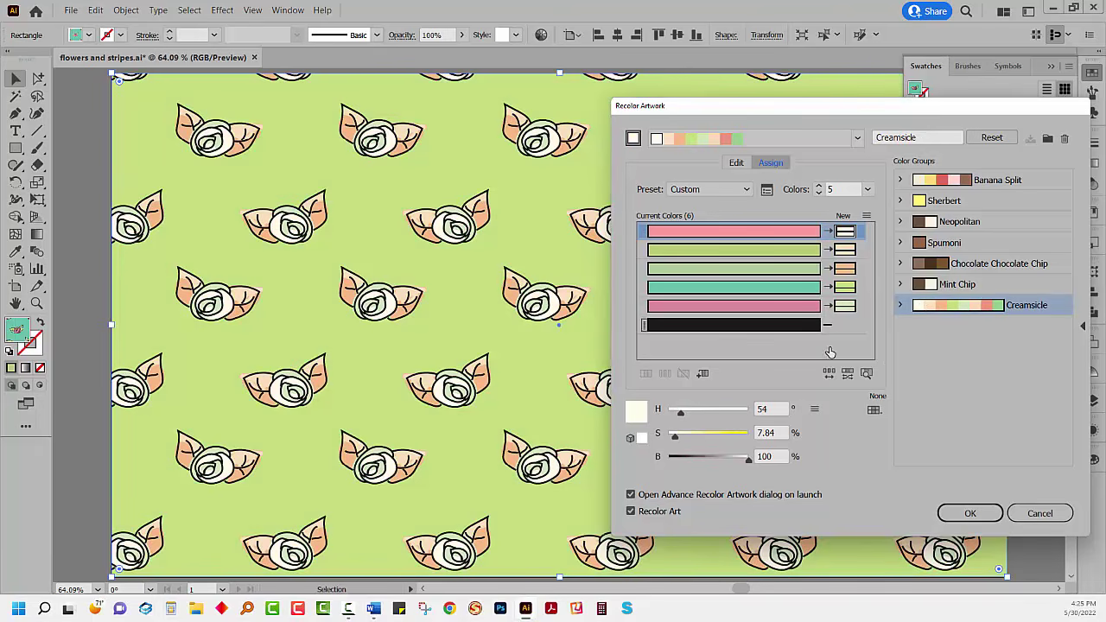
Step: Randomize the Creamsicle color order until the background is light peach with orange roses and green leaves, and apply the recoloring
{"action": "left_click", "coordinate": [827, 374]}
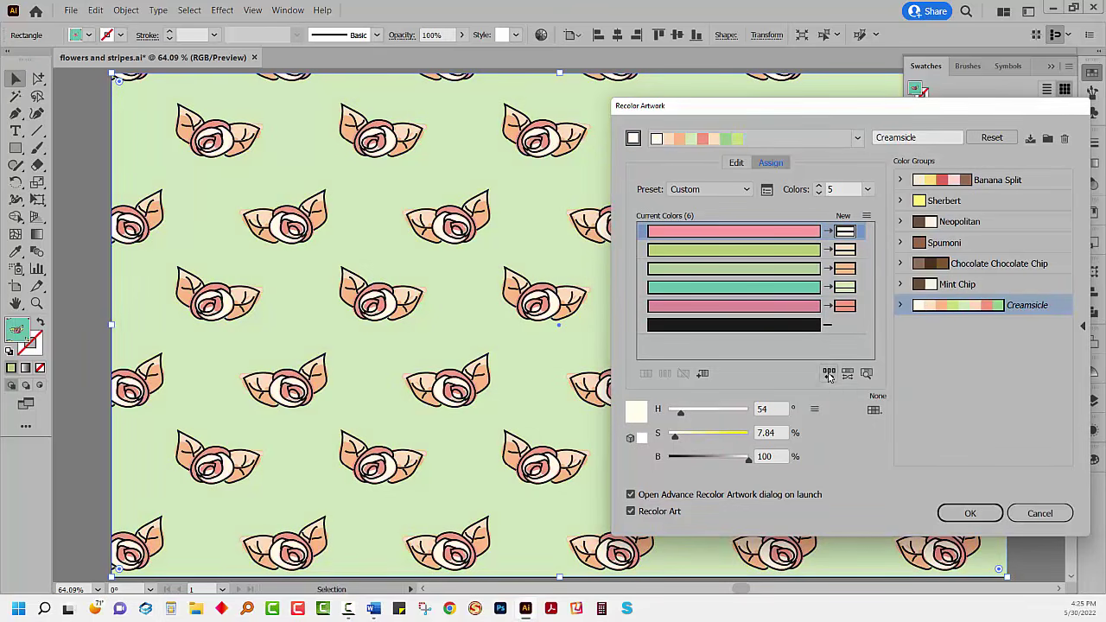
{"action": "left_click", "coordinate": [827, 374]}
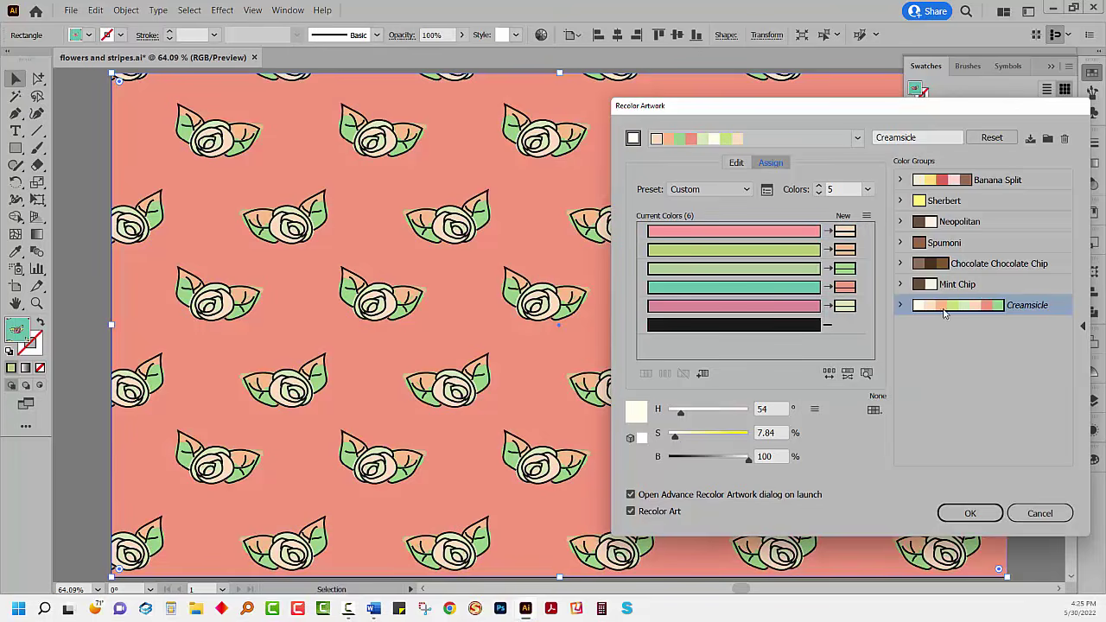
{"action": "left_click", "coordinate": [827, 374]}
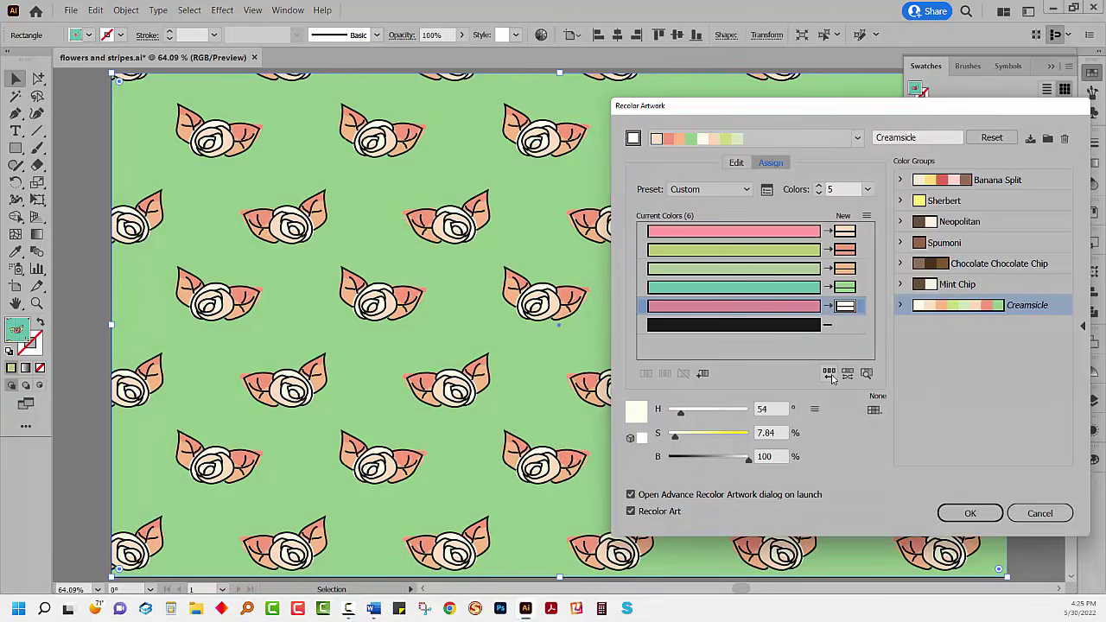
{"action": "left_click", "coordinate": [827, 374]}
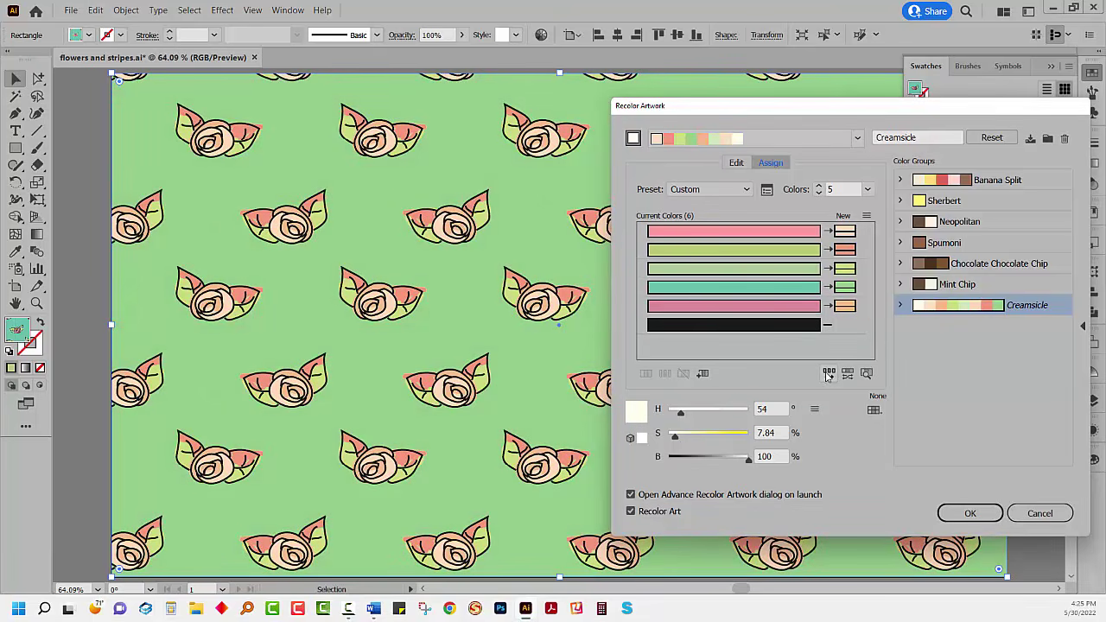
{"action": "left_click", "coordinate": [827, 374]}
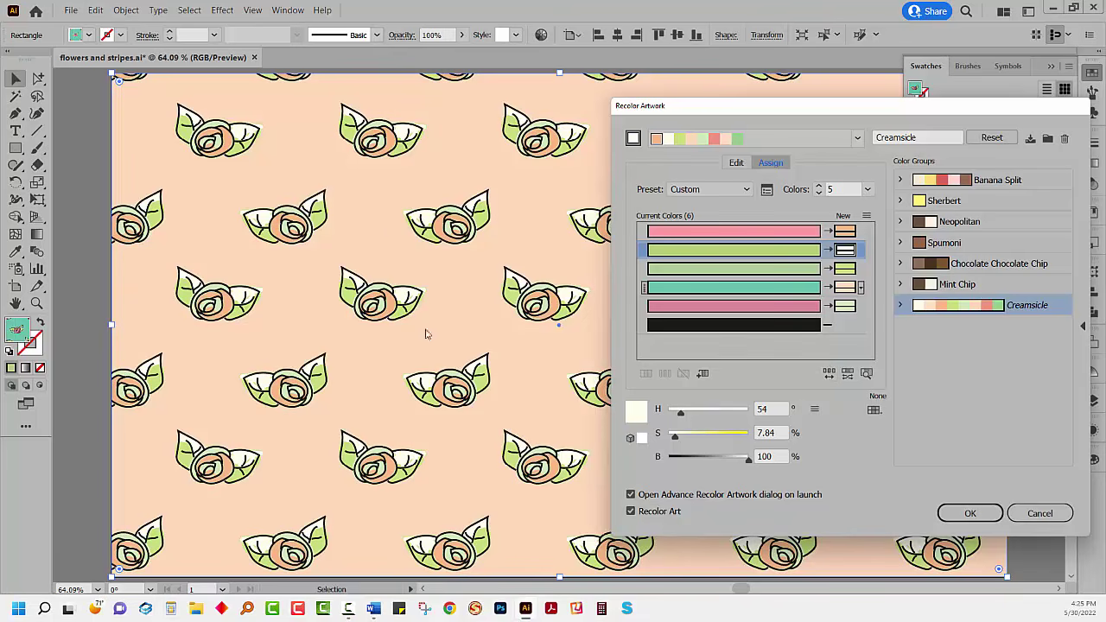
{"action": "left_click", "coordinate": [950, 516]}
{"action": "left_click", "coordinate": [970, 515]}
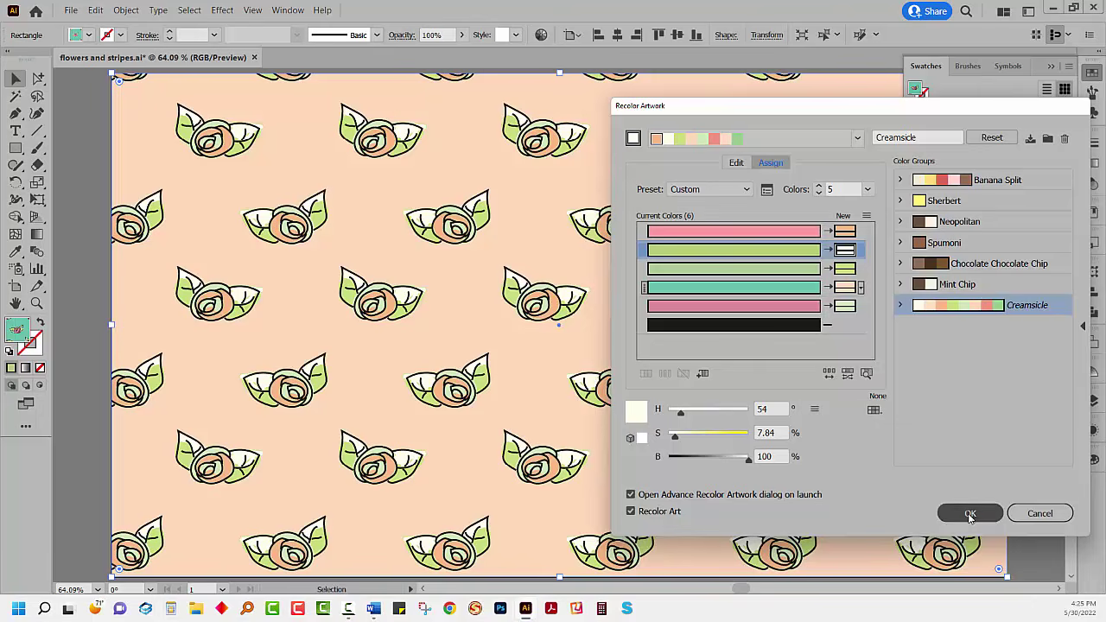
{"action": "left_click", "coordinate": [884, 348]}
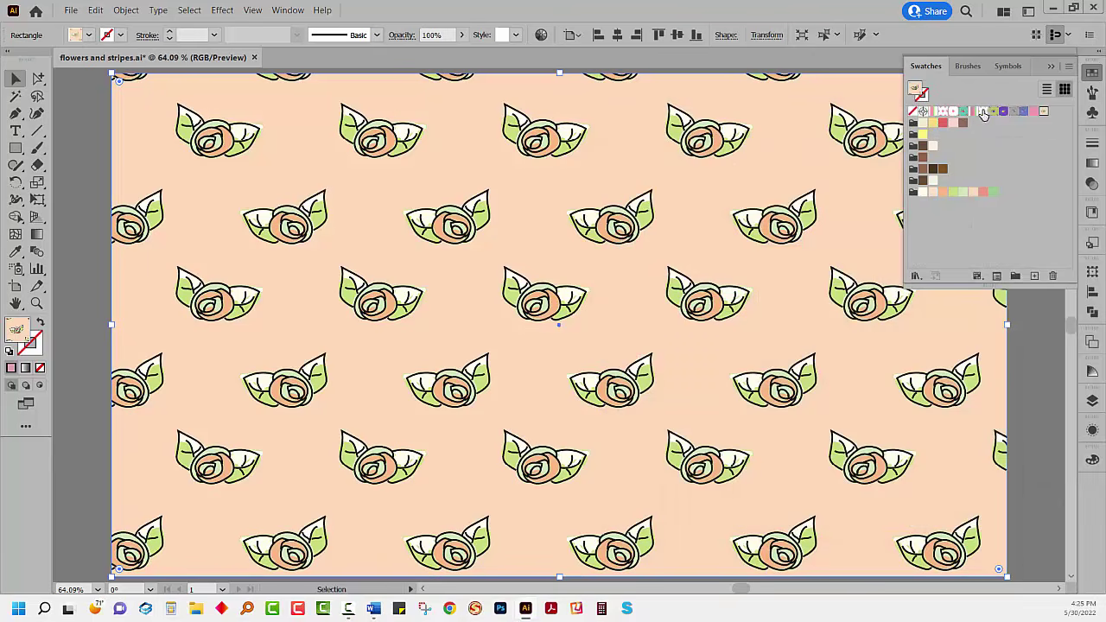
Step: Compare the blue, gray, purple, green and peach rose pattern swatches on the rectangle
{"action": "left_click", "coordinate": [1022, 112]}
{"action": "left_click", "coordinate": [1013, 111]}
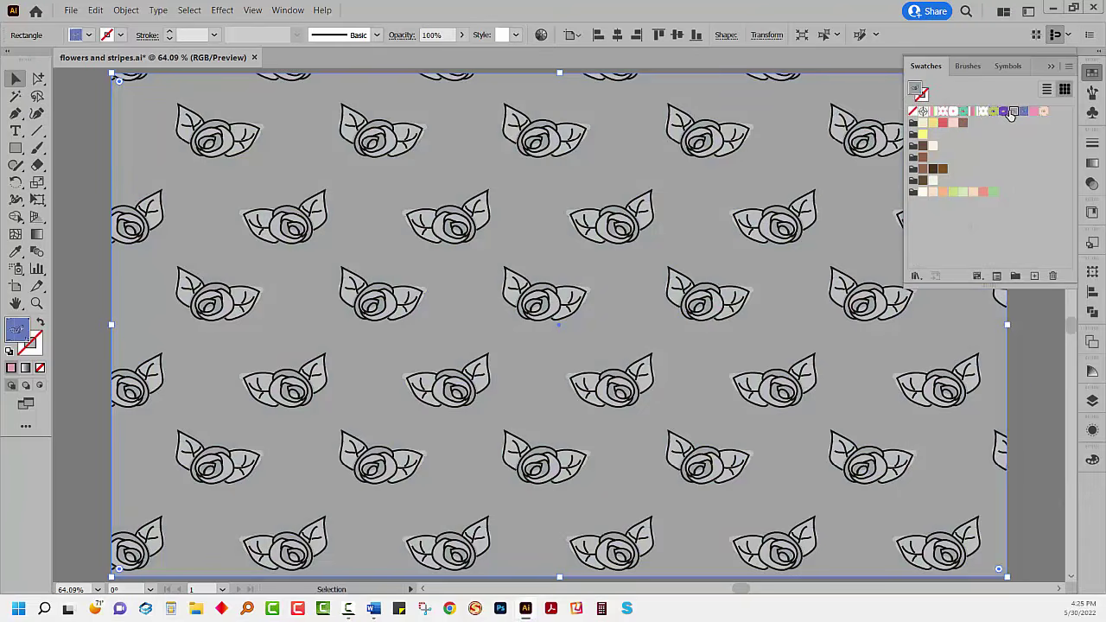
{"action": "left_click", "coordinate": [1002, 111]}
{"action": "left_click", "coordinate": [993, 112]}
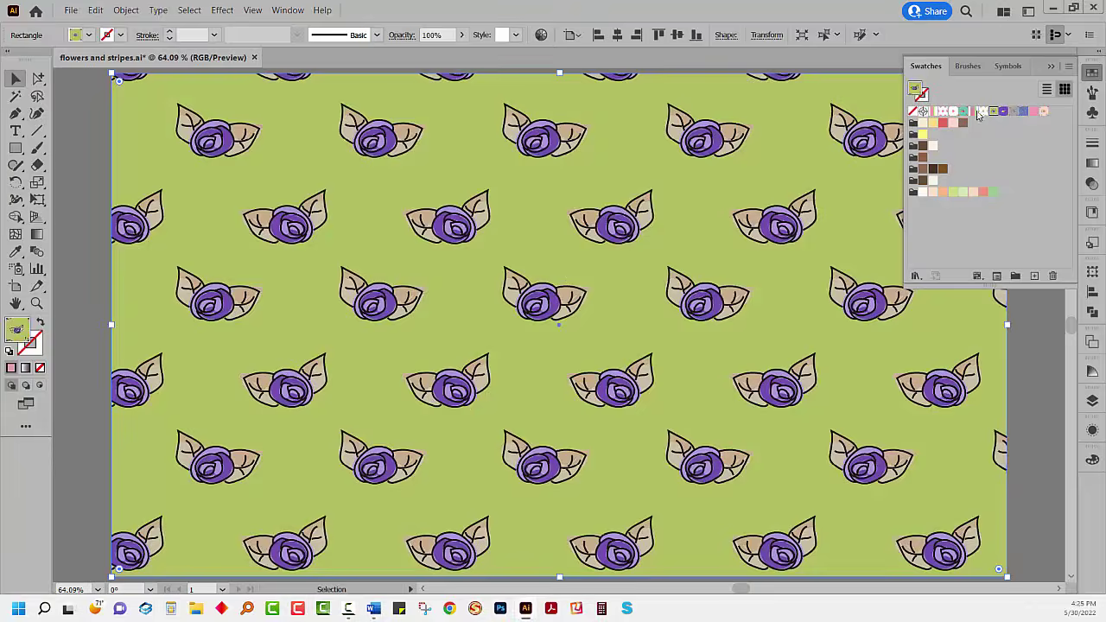
{"action": "left_click", "coordinate": [1026, 112]}
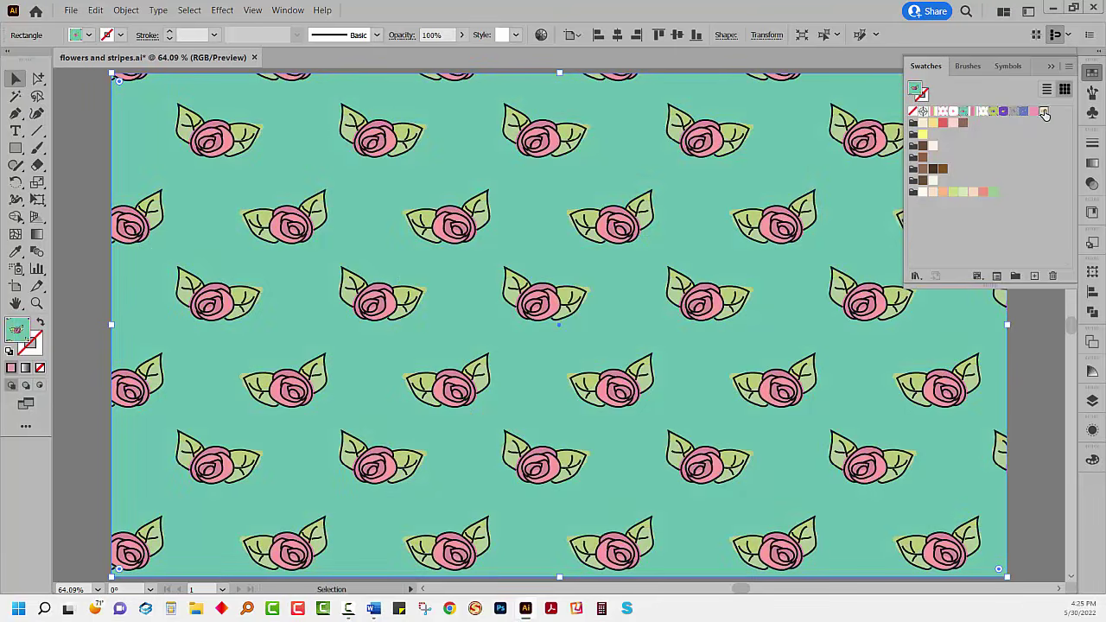
{"action": "left_click", "coordinate": [1042, 112]}
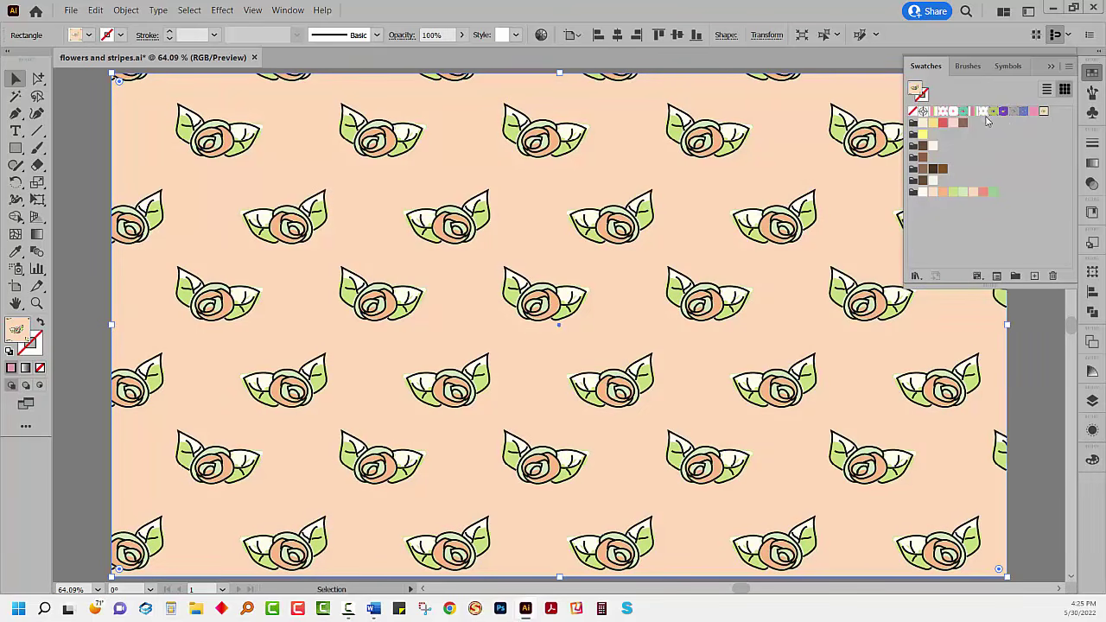
Step: Restore the original teal rose swatch and recolor it with the Creamsicle color group in Recolor Artwork
{"action": "left_click", "coordinate": [932, 120]}
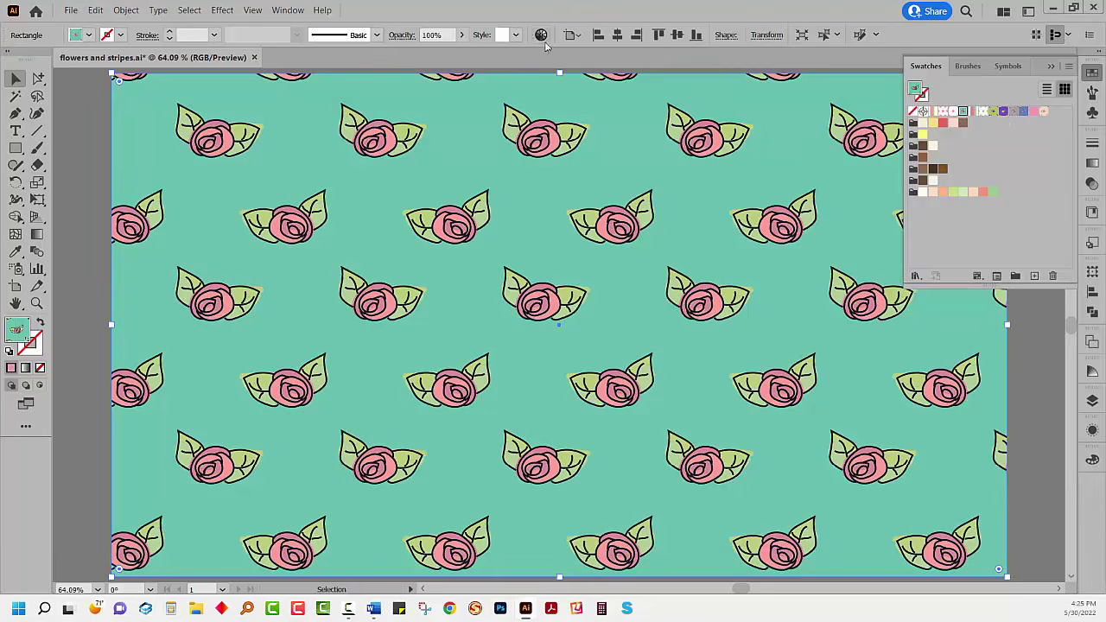
{"action": "left_click", "coordinate": [541, 34]}
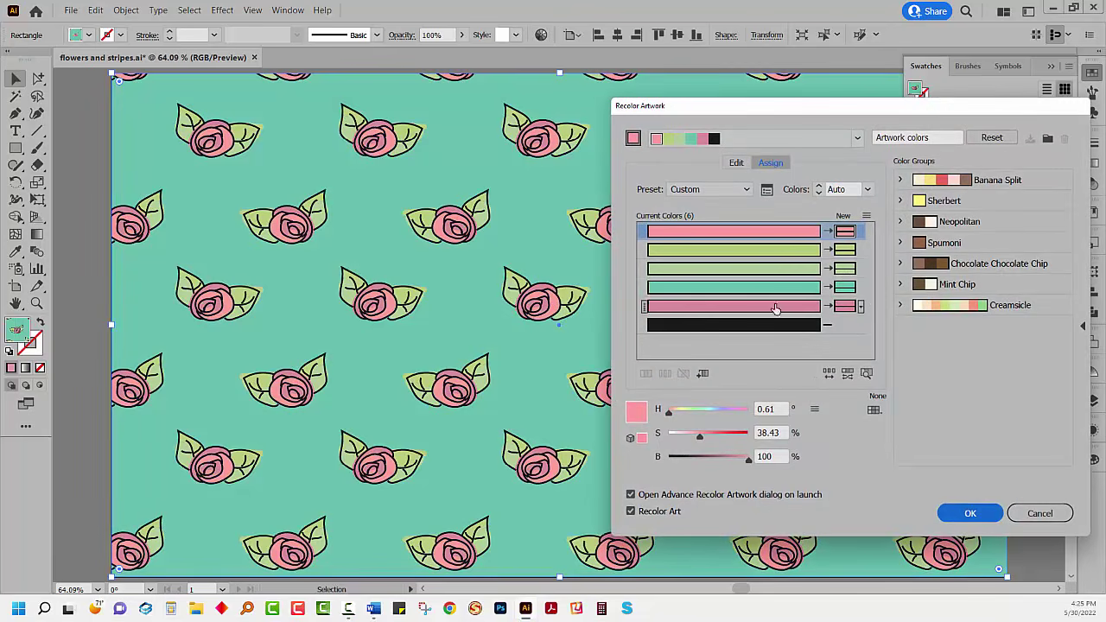
{"action": "left_click", "coordinate": [900, 305]}
{"action": "left_click", "coordinate": [926, 305]}
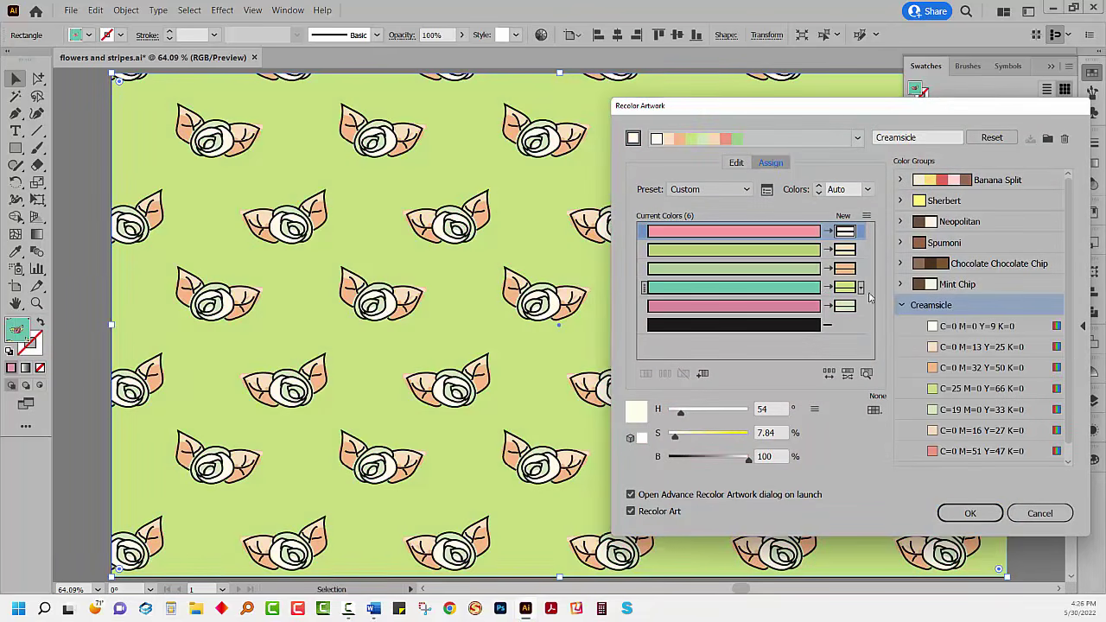
{"action": "left_click", "coordinate": [902, 307]}
Step: Randomize the Creamsicle color order until the background is coral with peach roses and green leaves
{"action": "left_click", "coordinate": [828, 374]}
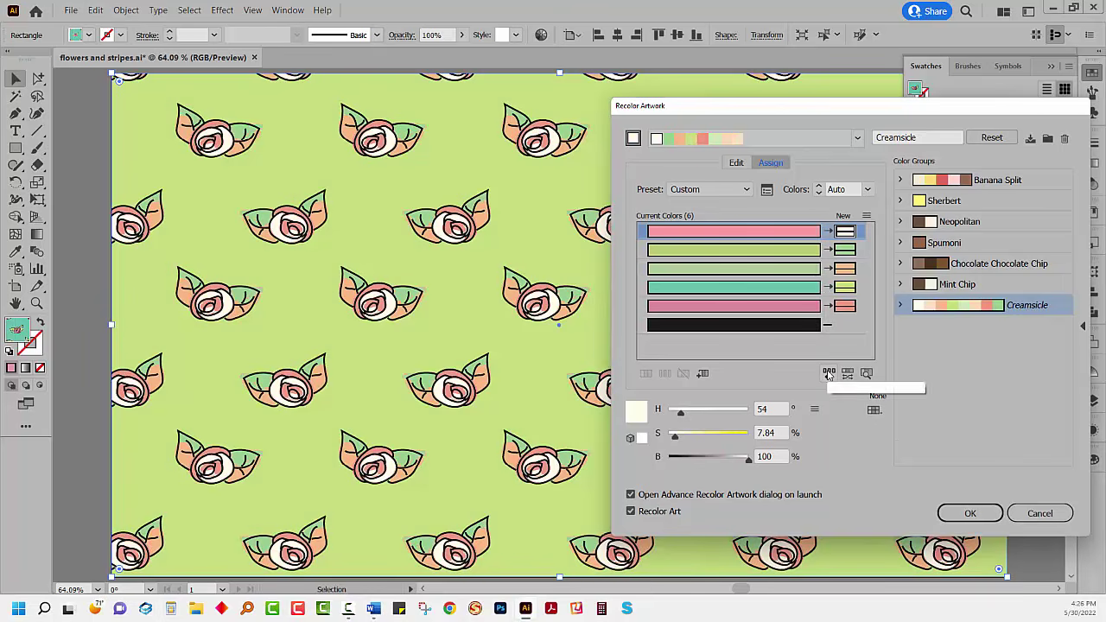
{"action": "left_click", "coordinate": [827, 374]}
{"action": "left_click", "coordinate": [827, 374]}
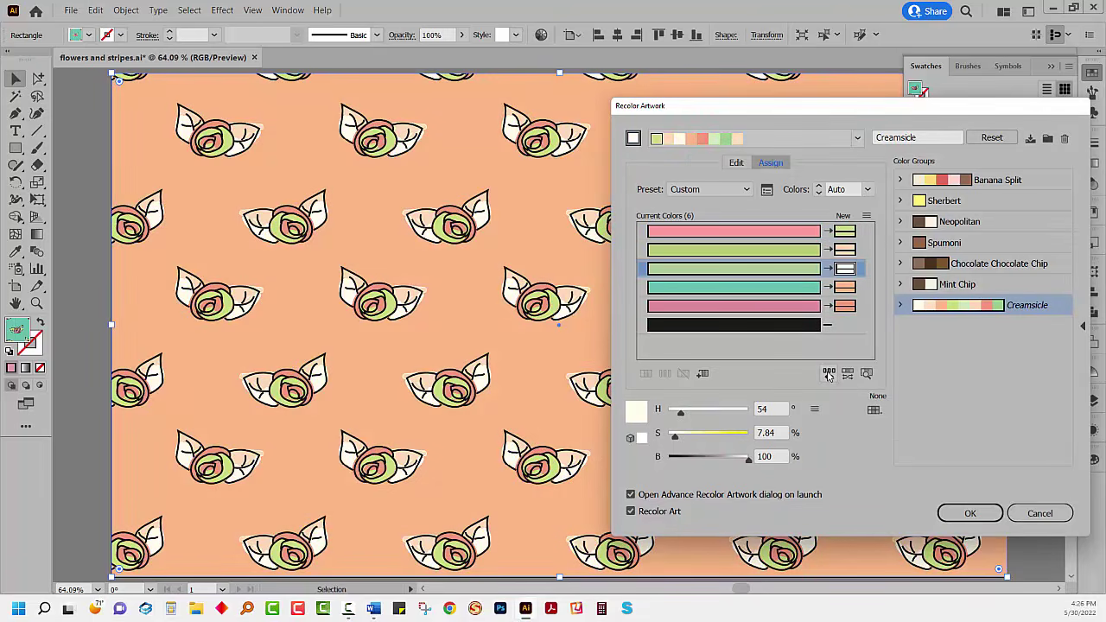
{"action": "left_click", "coordinate": [827, 374]}
{"action": "left_click", "coordinate": [828, 374]}
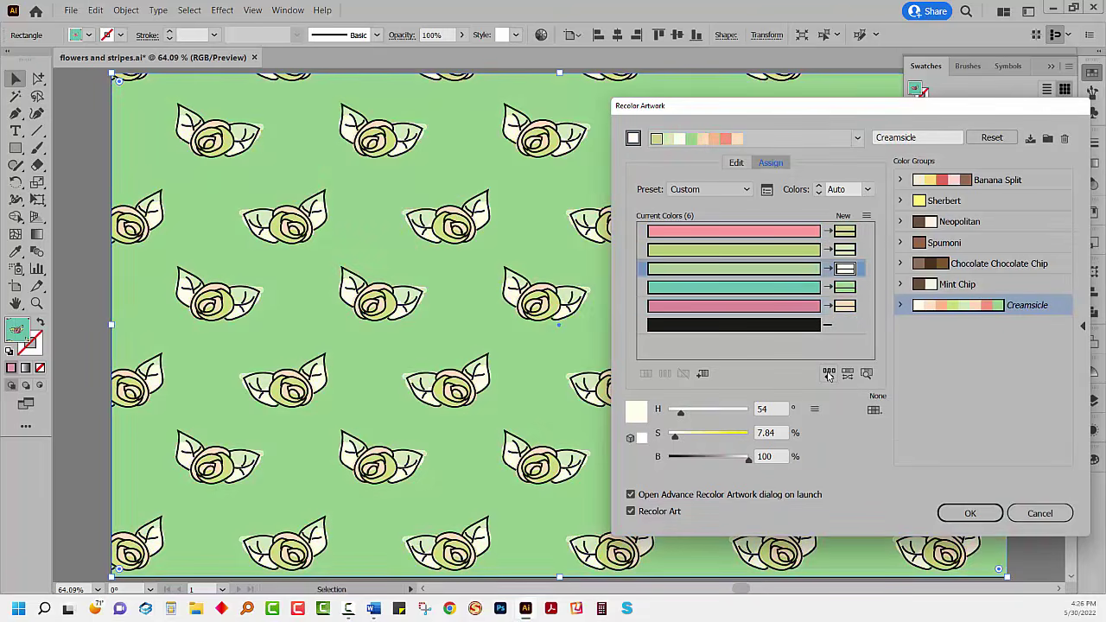
{"action": "left_click", "coordinate": [828, 374]}
{"action": "left_click", "coordinate": [827, 374]}
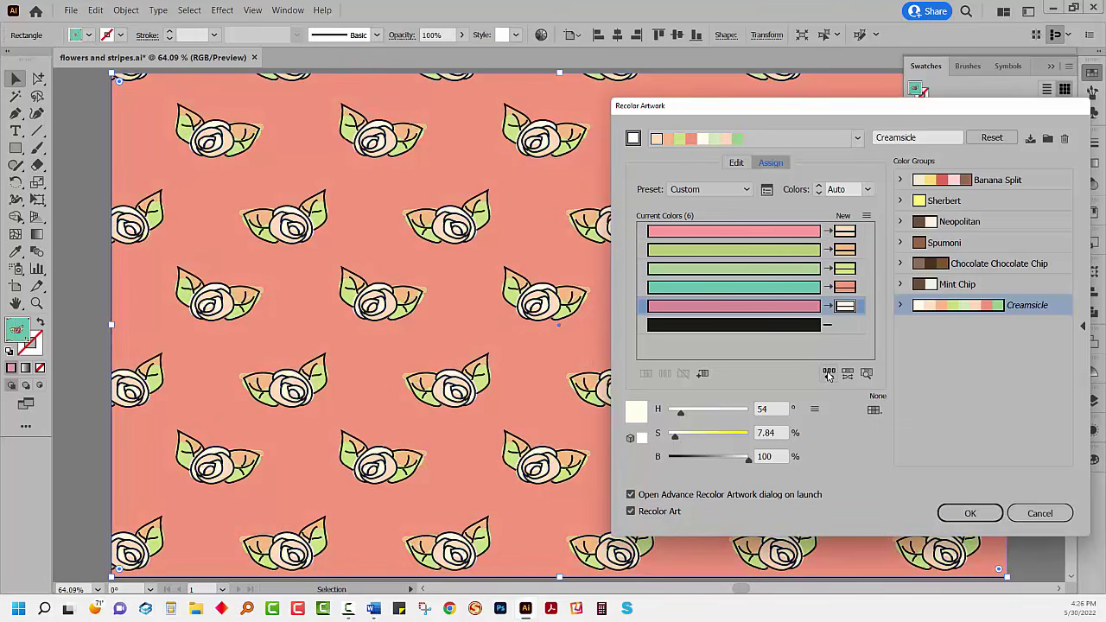
{"action": "left_click", "coordinate": [828, 374]}
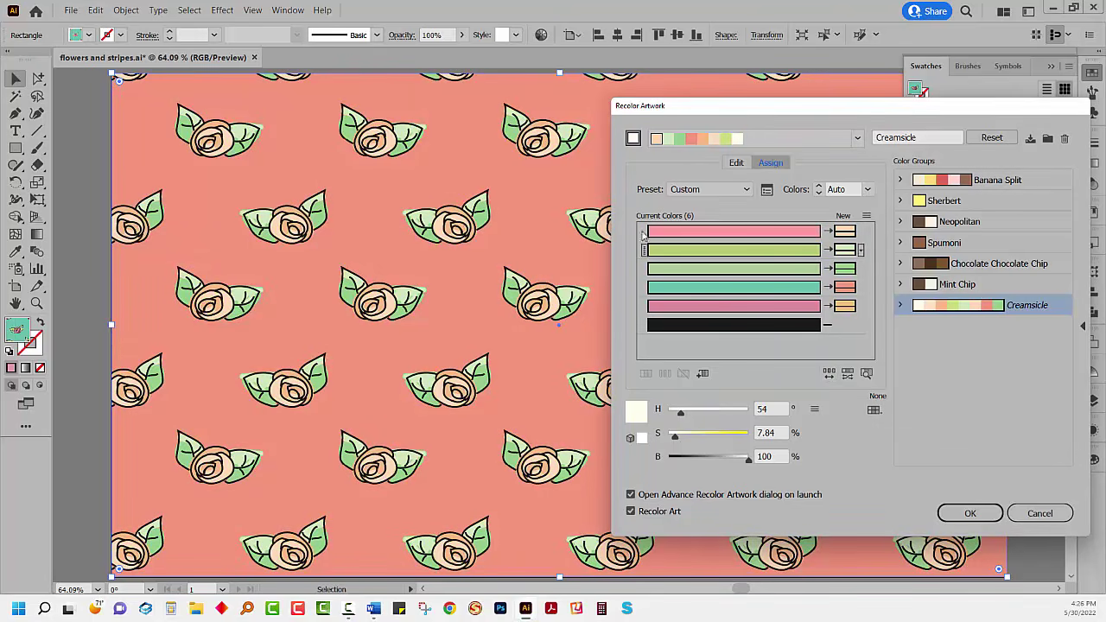
Step: Unlink the harmony colors and shift the darker leaf green to a brighter green, about H 93°, S 59%, B 80%
{"action": "left_click", "coordinate": [735, 164]}
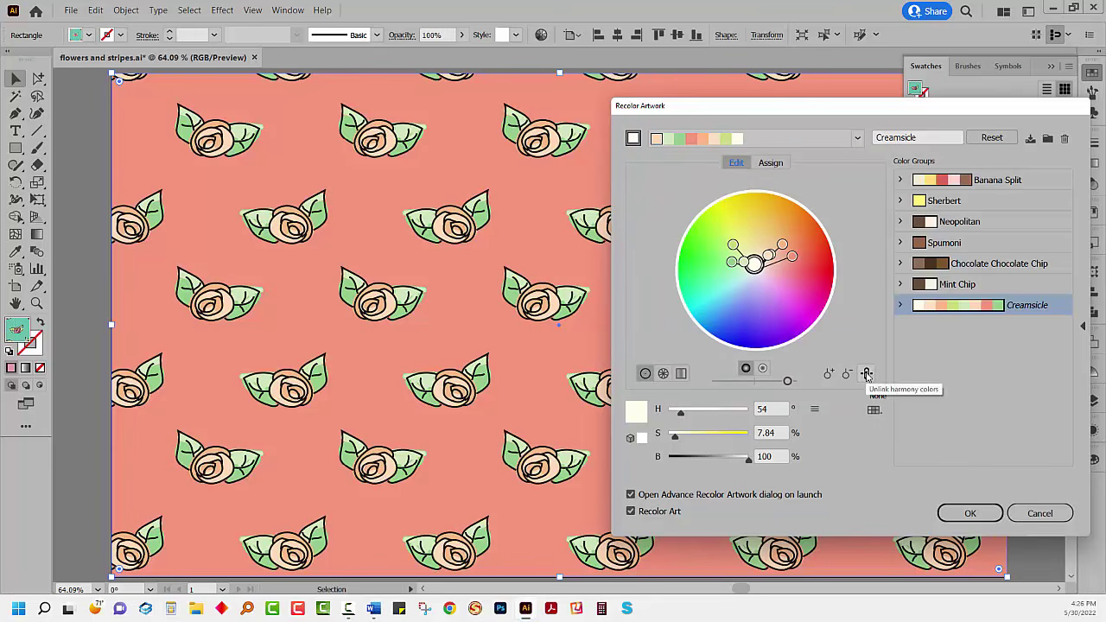
{"action": "left_click", "coordinate": [866, 373]}
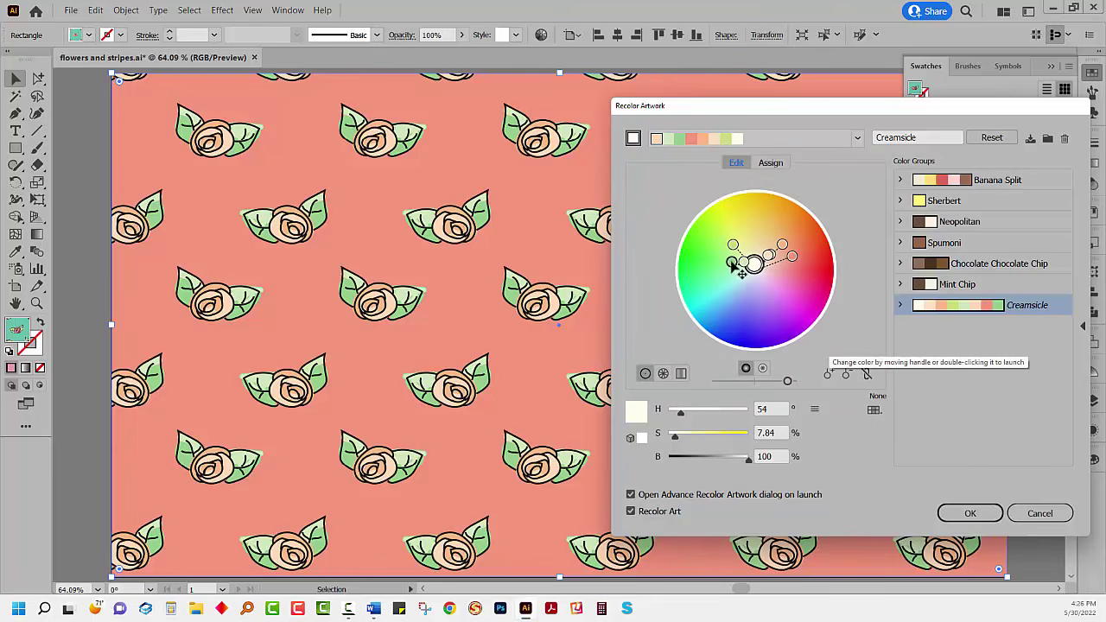
{"action": "left_click_drag", "start_coordinate": [730, 264], "coordinate": [716, 244]}
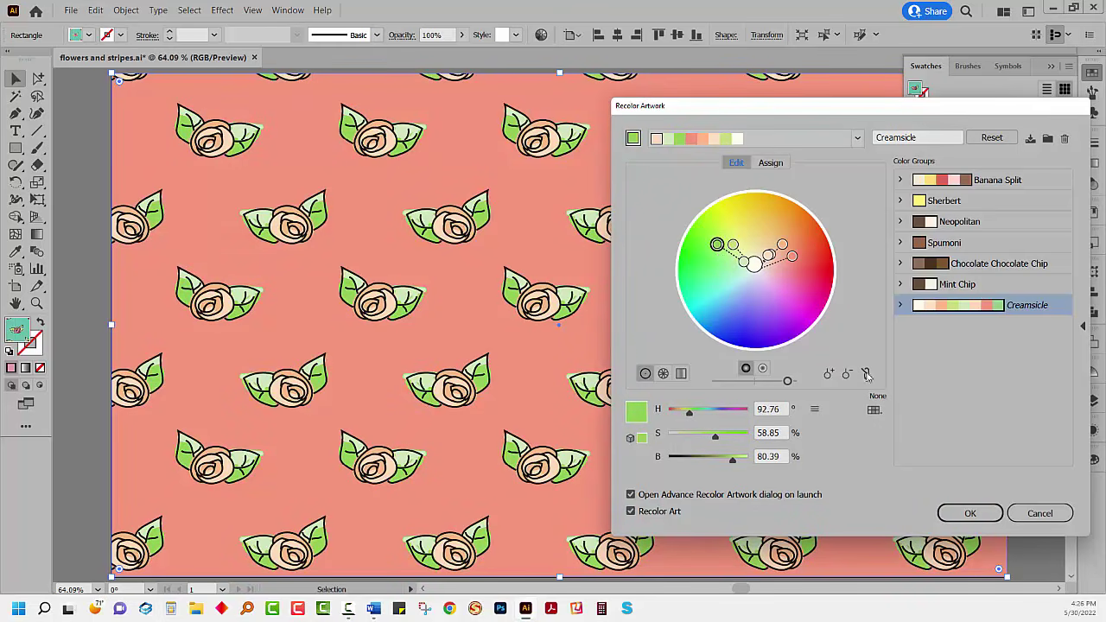
Step: Apply the recoloring without saving changes to the Creamsicle group, and compare the peach and coral rose swatches on the rectangle
{"action": "left_click", "coordinate": [969, 513]}
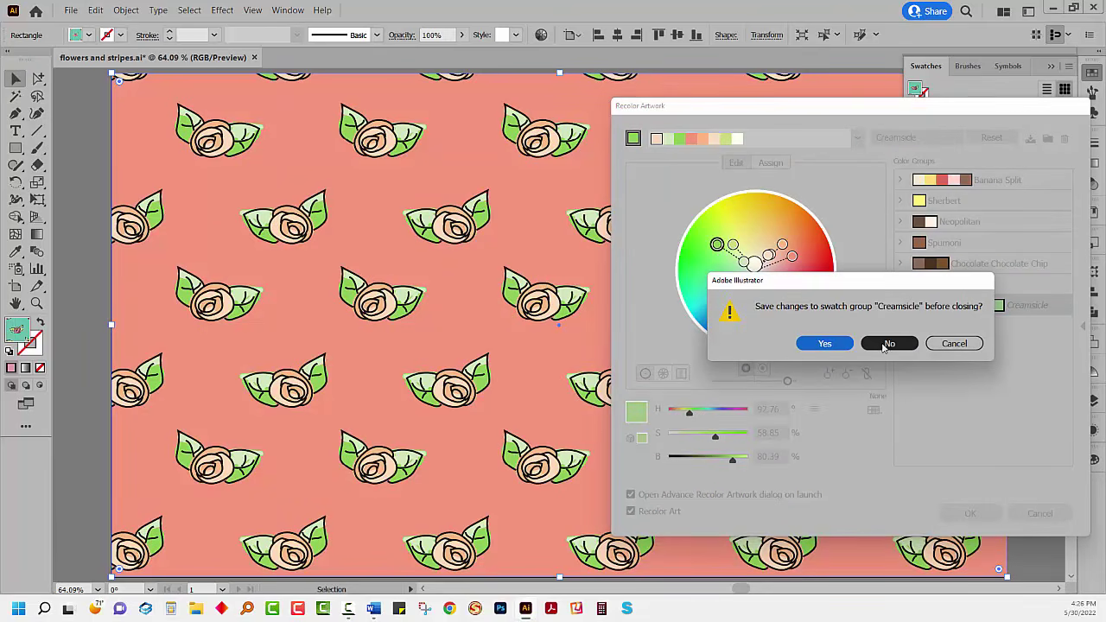
{"action": "left_click", "coordinate": [884, 346]}
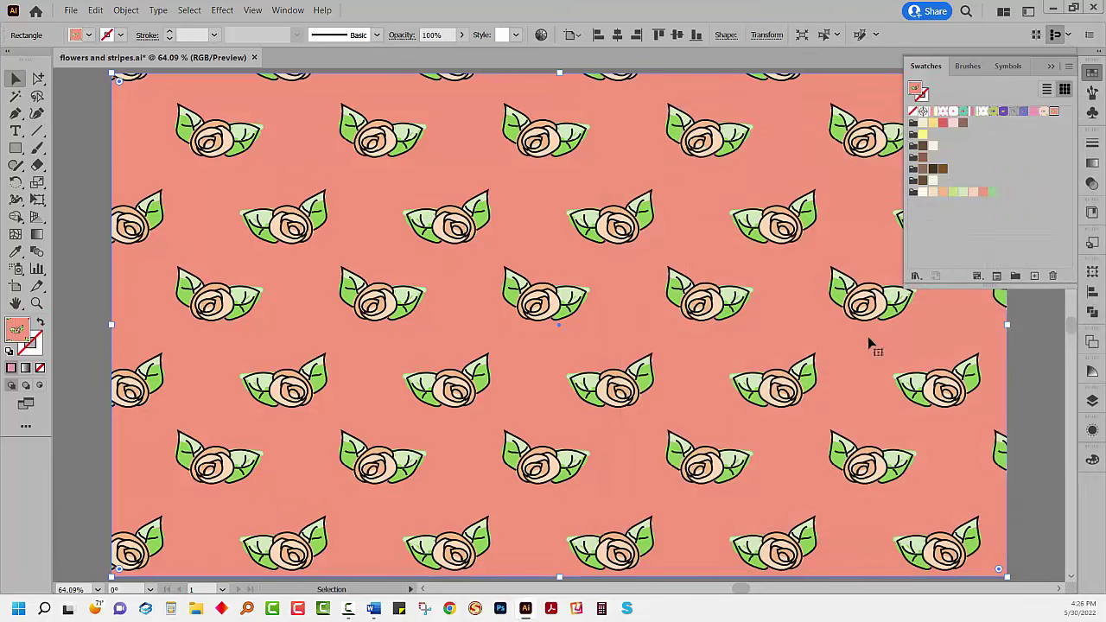
{"action": "left_click", "coordinate": [1043, 113]}
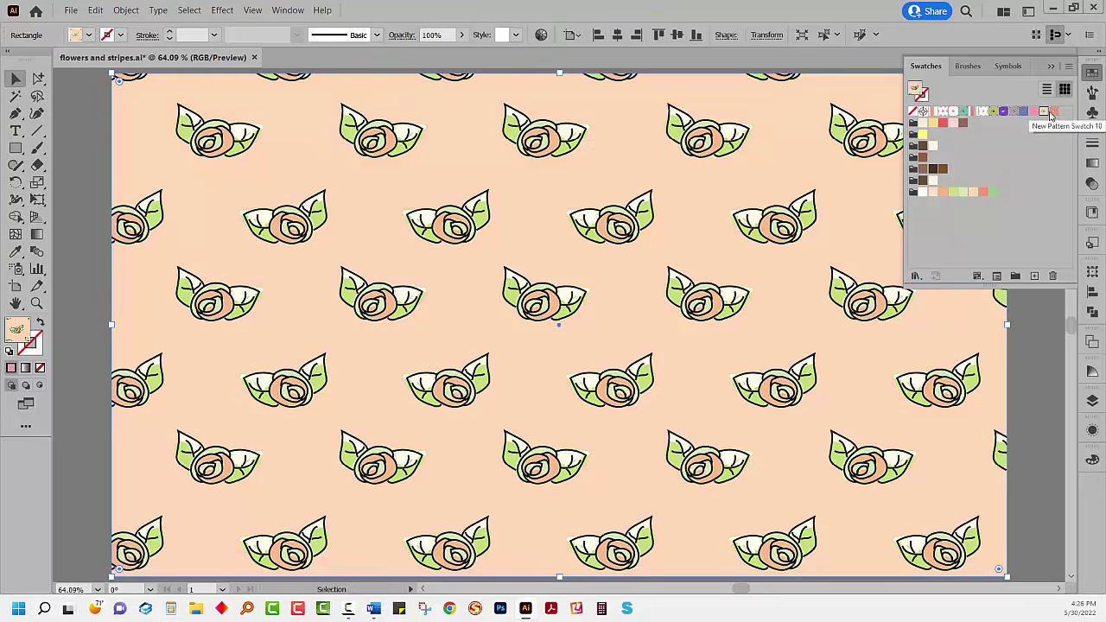
{"action": "left_click", "coordinate": [1053, 111]}
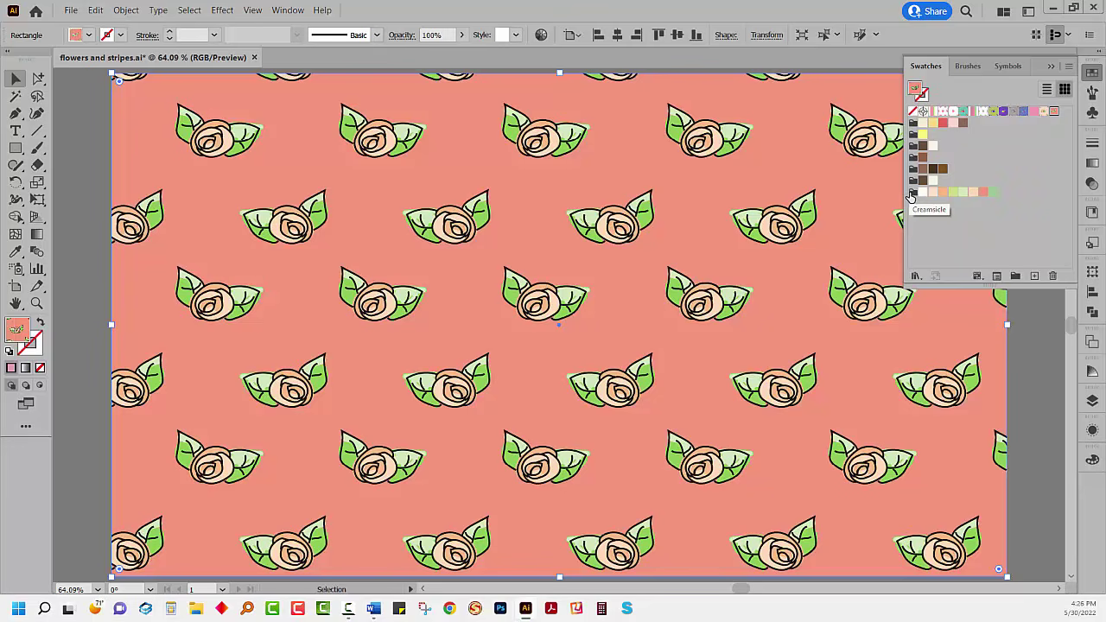
Step: Delete all the ice cream color groups, from Banana Split through Creamsicle, from the document swatches
{"action": "left_click", "coordinate": [946, 223]}
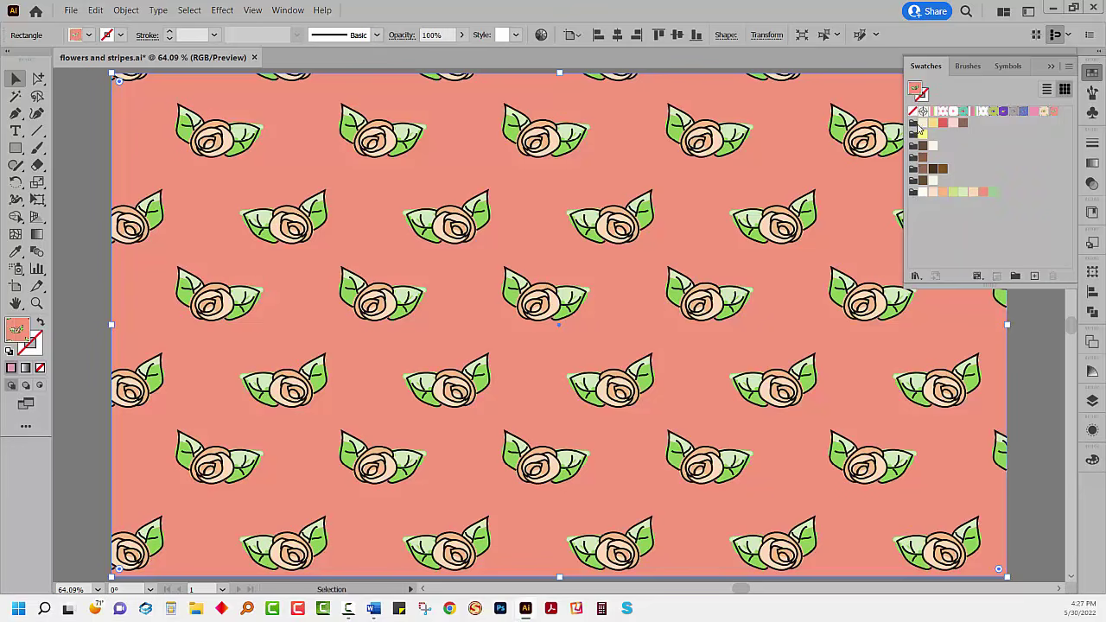
{"action": "left_click", "coordinate": [913, 122]}
{"action": "left_click", "coordinate": [912, 193], "text": "shift"}
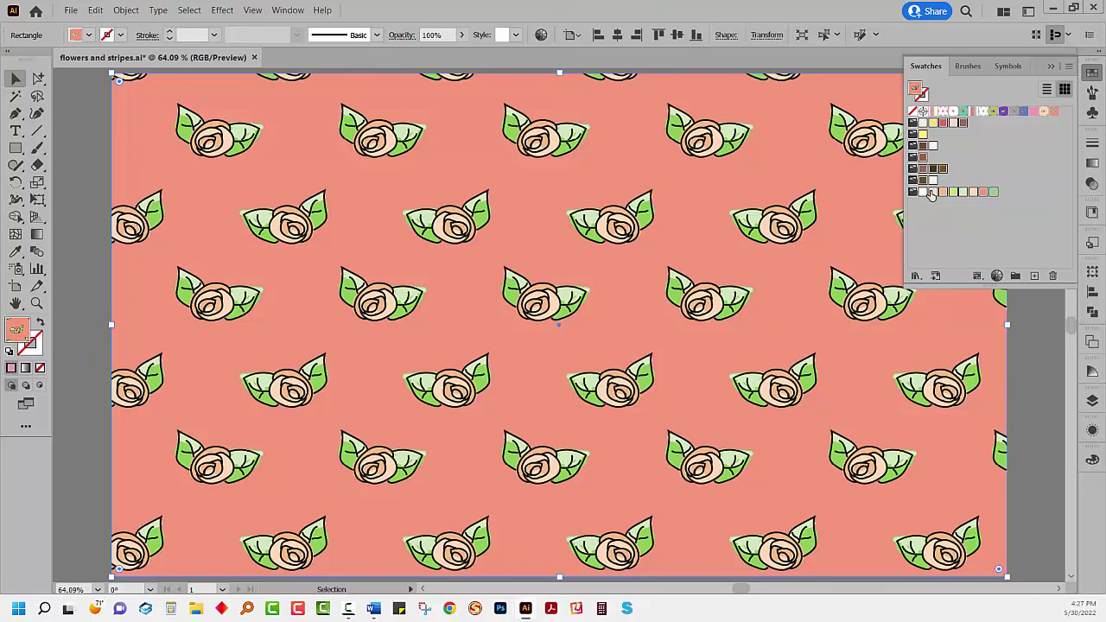
{"action": "left_click", "coordinate": [1052, 275]}
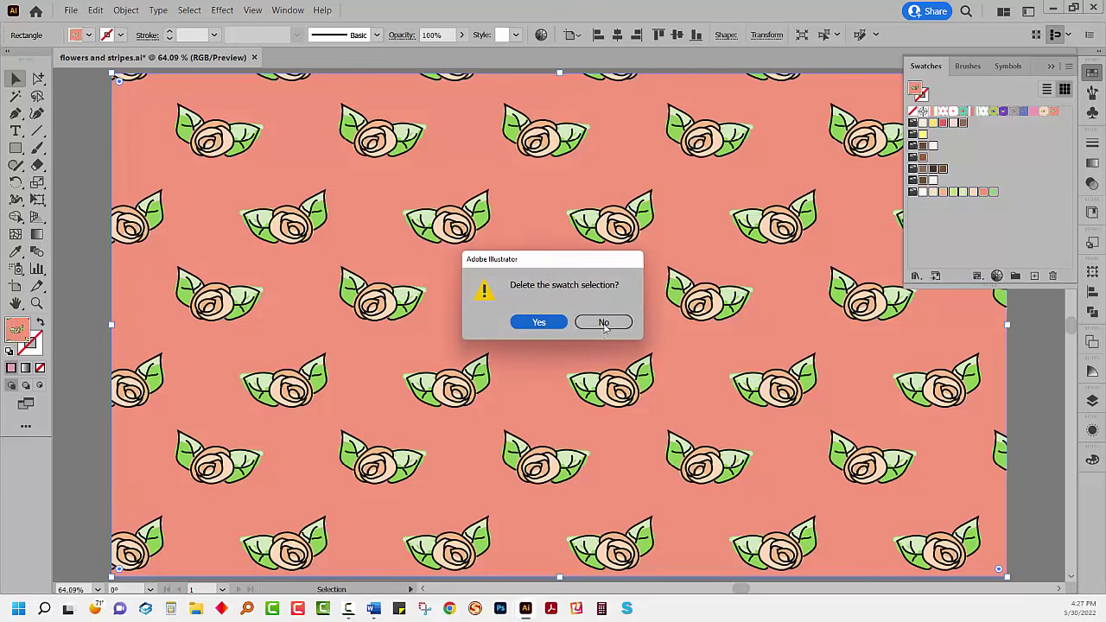
{"action": "left_click", "coordinate": [558, 328]}
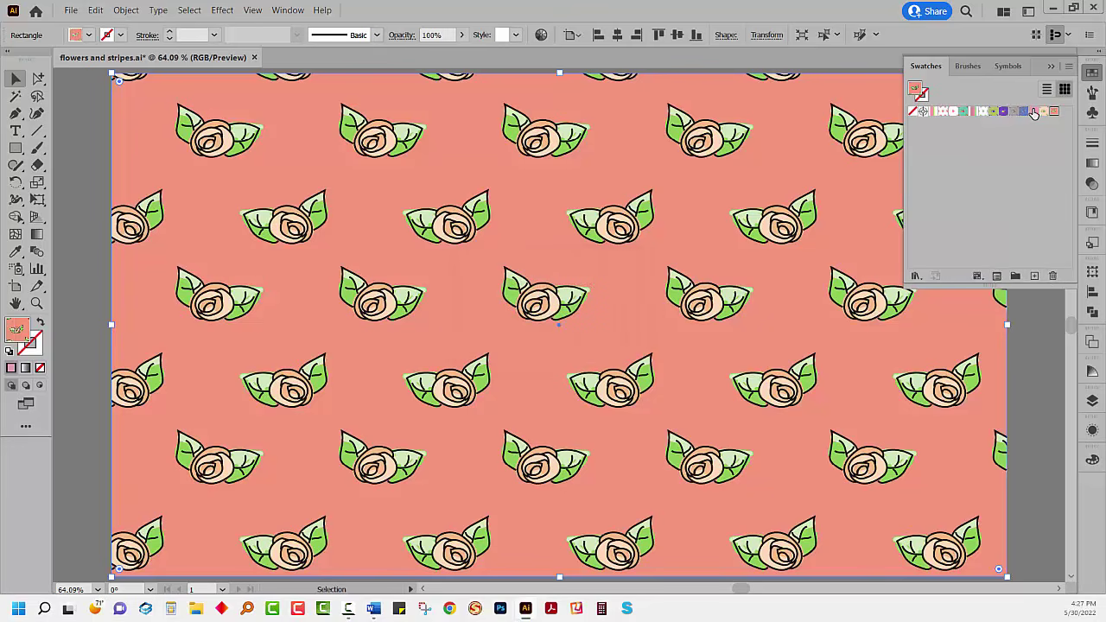
Step: Delete the pink rose swatch, the green rose swatch and the unneeded white and pink pattern swatches, with nothing selected on the artboard
{"action": "left_click_drag", "start_coordinate": [1034, 113], "coordinate": [1052, 276]}
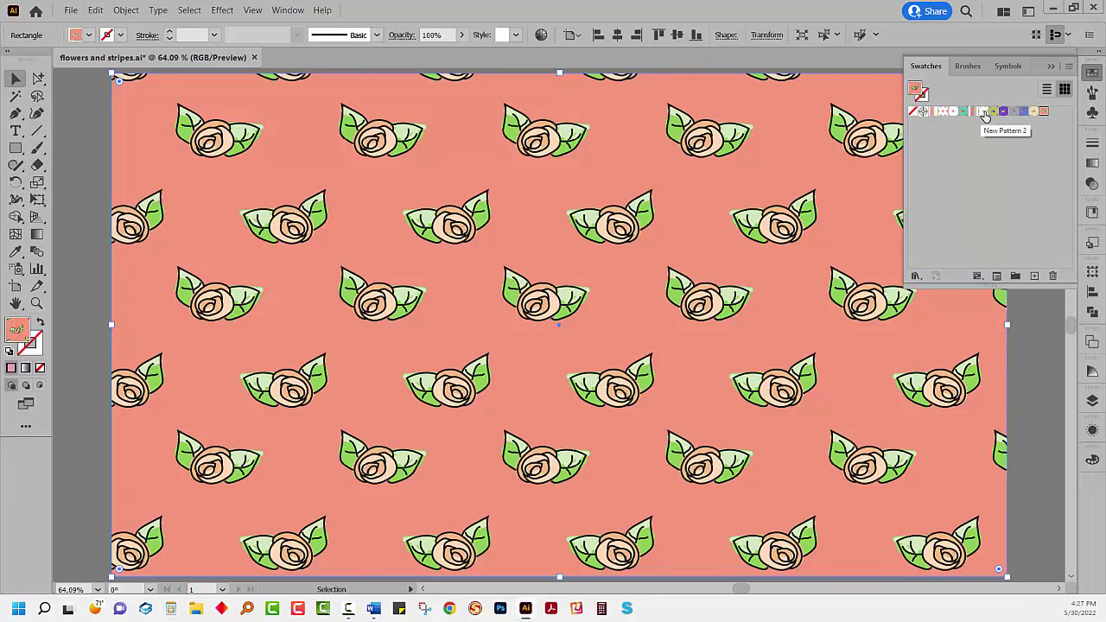
{"action": "left_click", "coordinate": [92, 154]}
{"action": "left_click", "coordinate": [983, 113]}
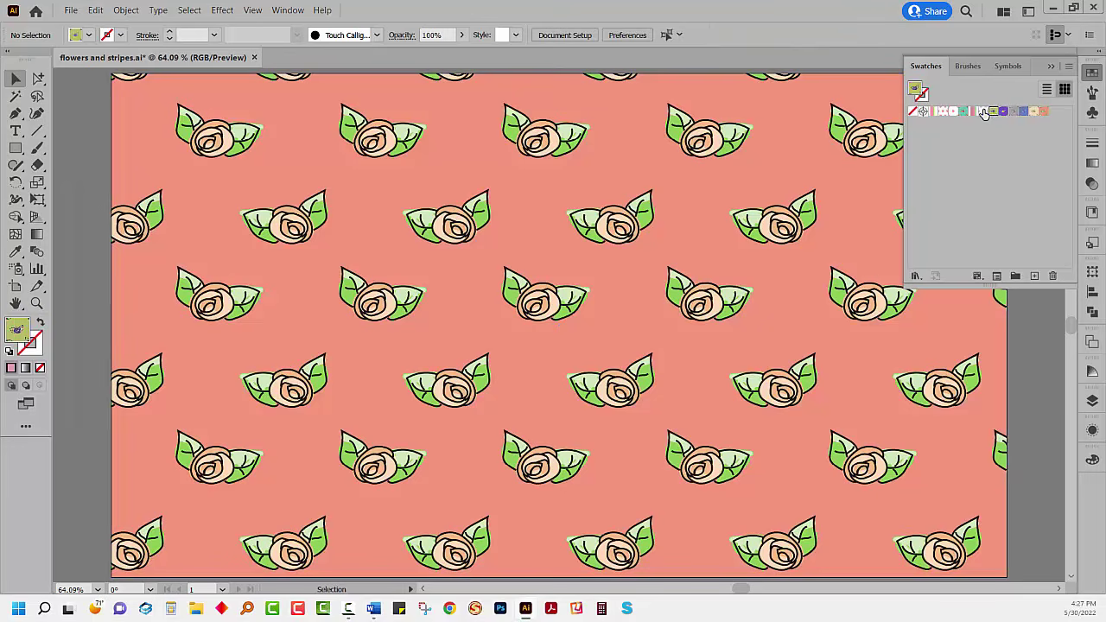
{"action": "left_click_drag", "start_coordinate": [982, 113], "coordinate": [950, 116]}
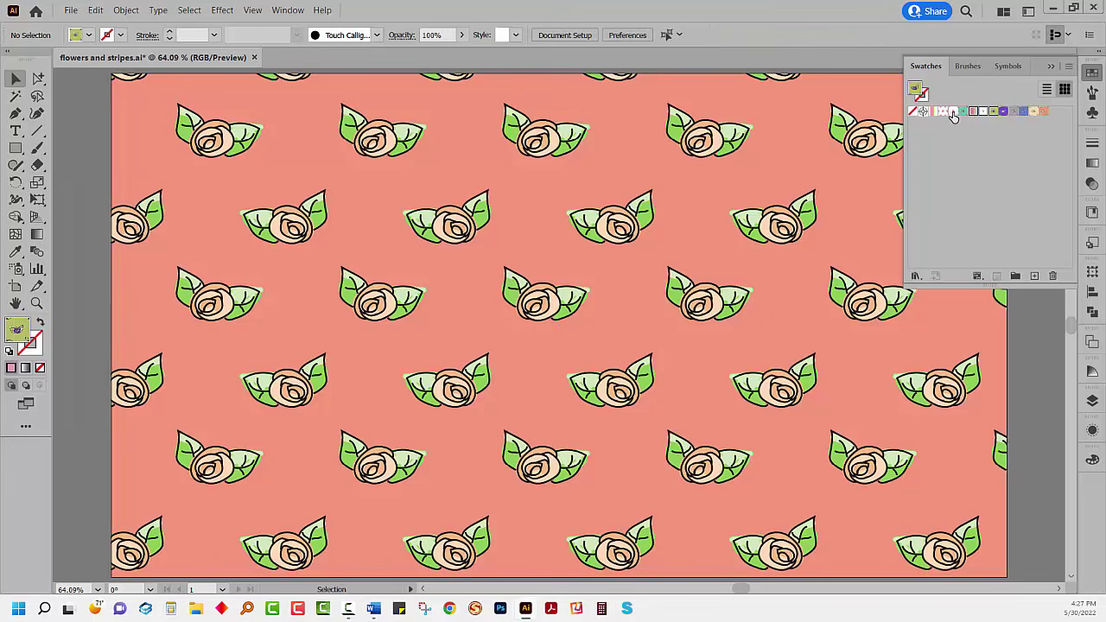
{"action": "left_click", "coordinate": [1052, 276]}
{"action": "left_click", "coordinate": [538, 323]}
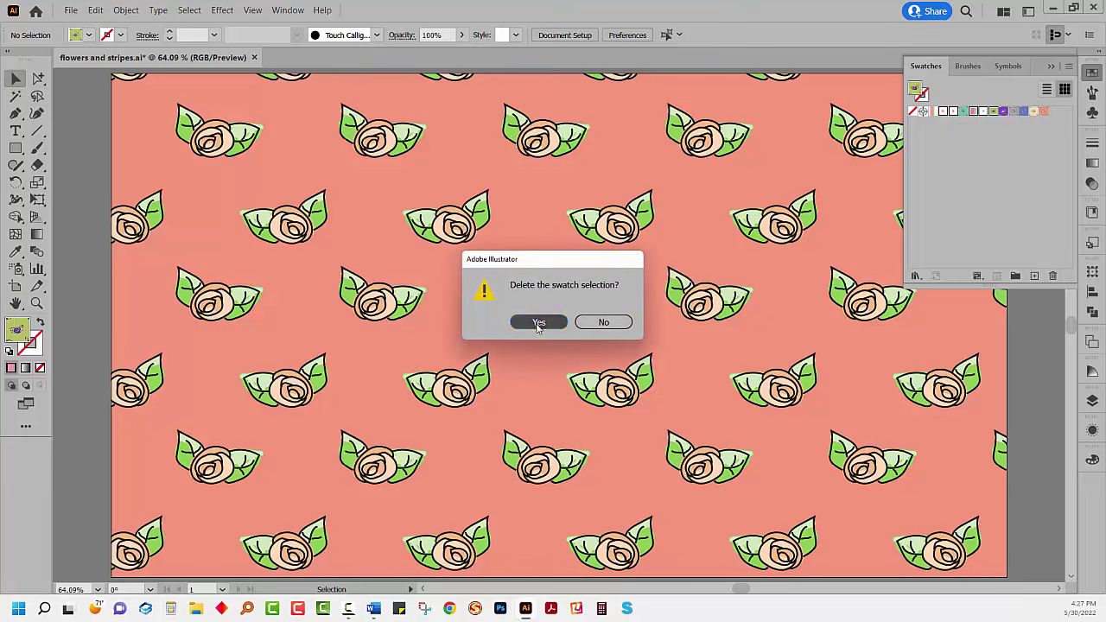
Step: Fill the rectangle with the pink, green and cream striped pattern and delete that swatch from the document
{"action": "left_click", "coordinate": [190, 231]}
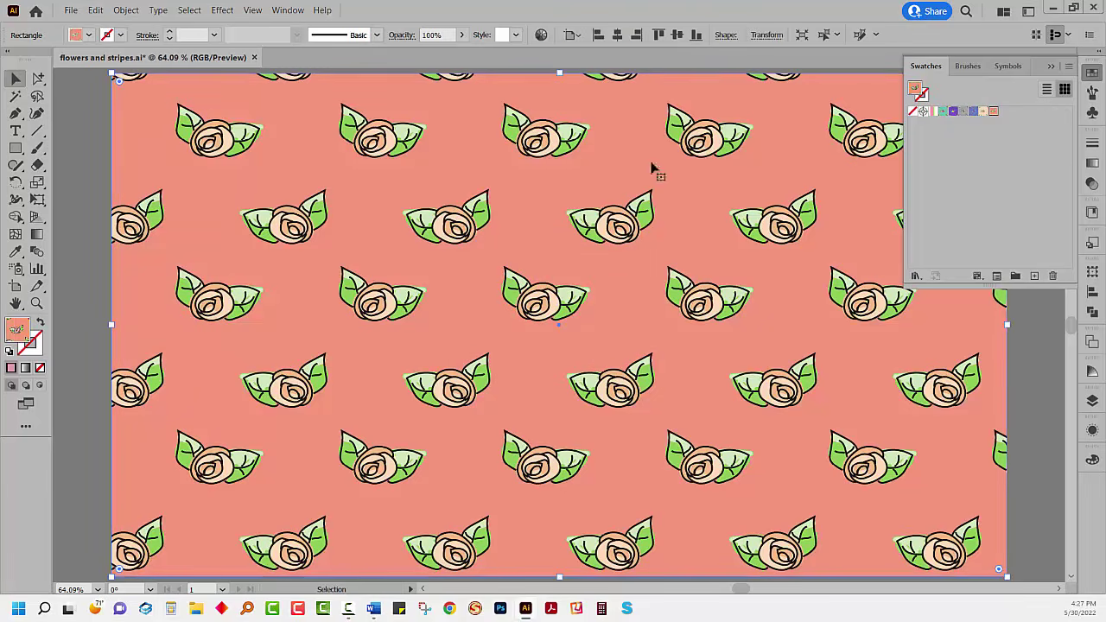
{"action": "left_click", "coordinate": [925, 113]}
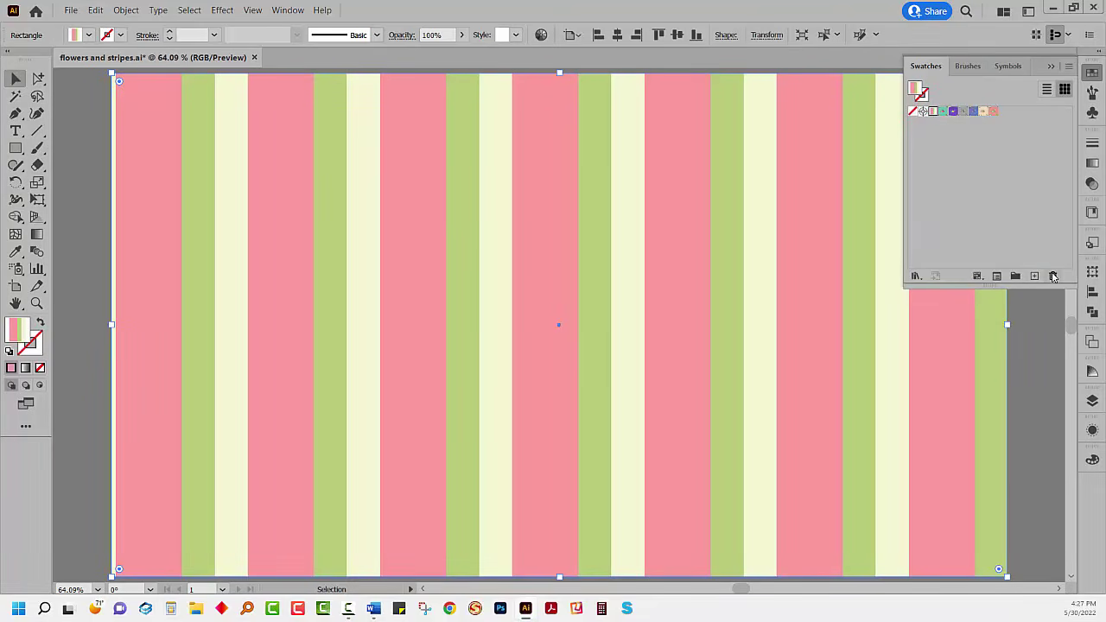
{"action": "left_click", "coordinate": [1053, 276]}
{"action": "left_click", "coordinate": [524, 322]}
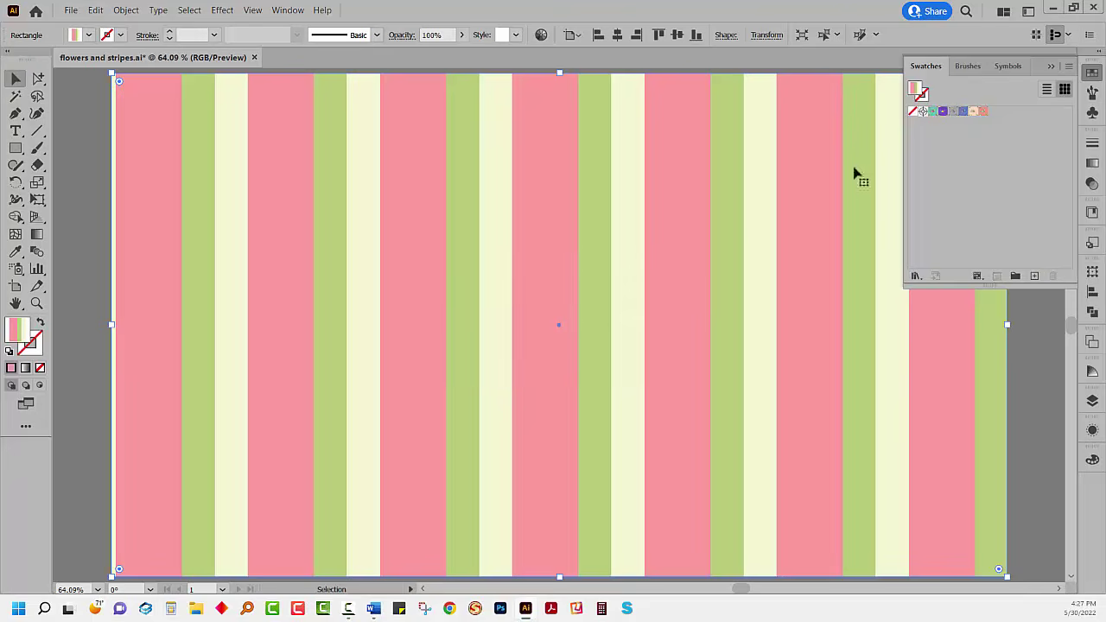
Step: Compare the remaining teal, purple, gray, blue, peach and coral rose swatches on the rectangle, ending on the teal one
{"action": "left_click", "coordinate": [933, 113]}
{"action": "left_click", "coordinate": [950, 112]}
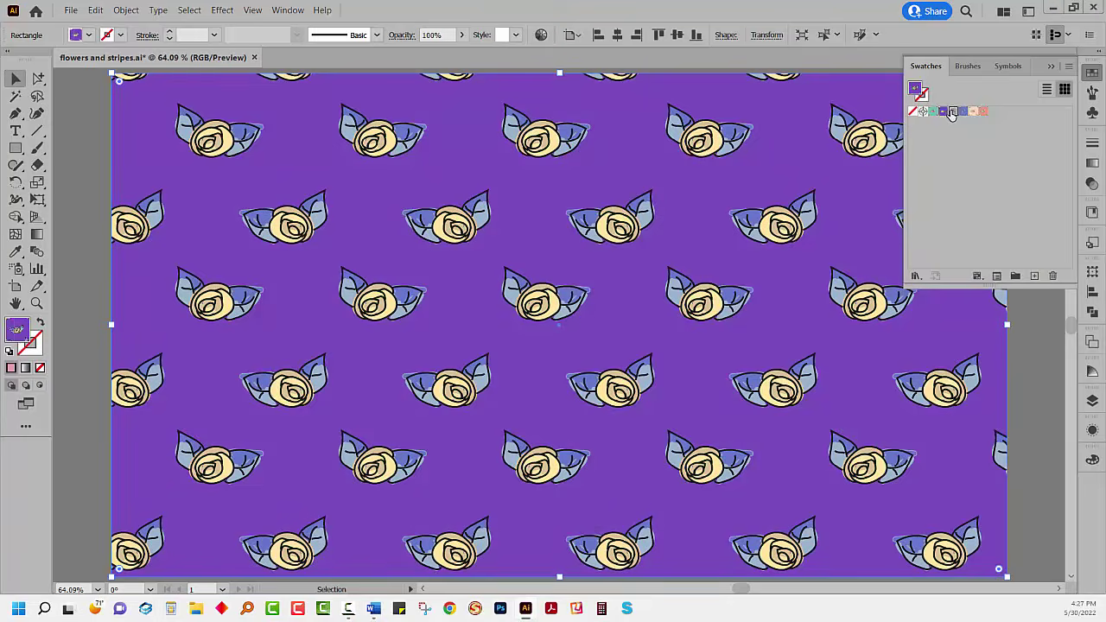
{"action": "left_click", "coordinate": [953, 112]}
{"action": "left_click", "coordinate": [962, 112]}
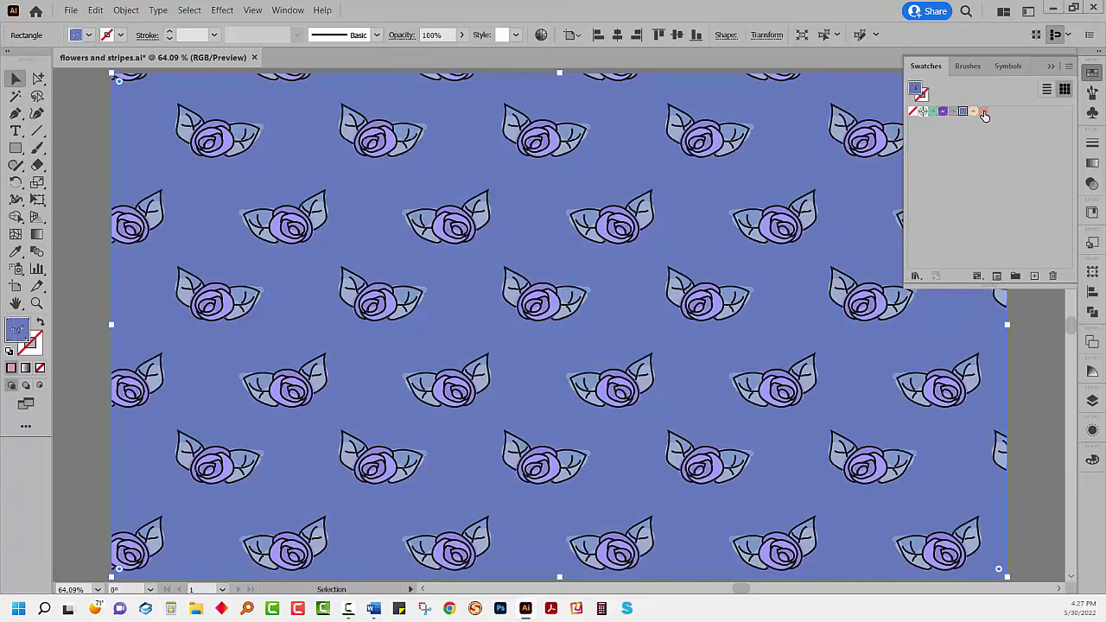
{"action": "left_click", "coordinate": [983, 114]}
{"action": "left_click", "coordinate": [972, 112]}
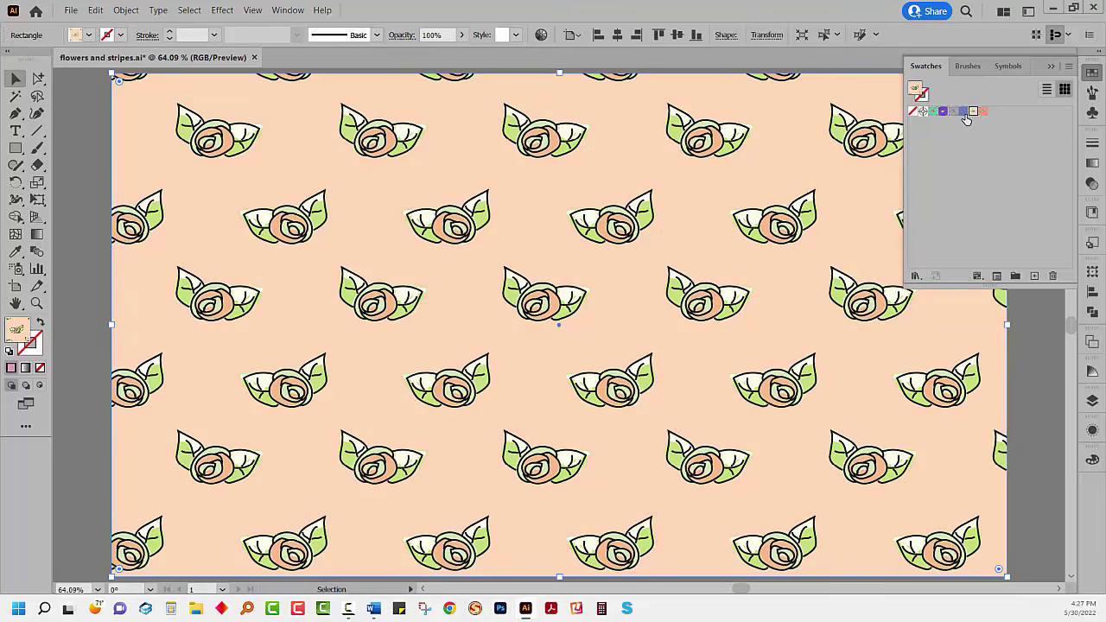
{"action": "left_click", "coordinate": [962, 113]}
{"action": "left_click", "coordinate": [952, 112]}
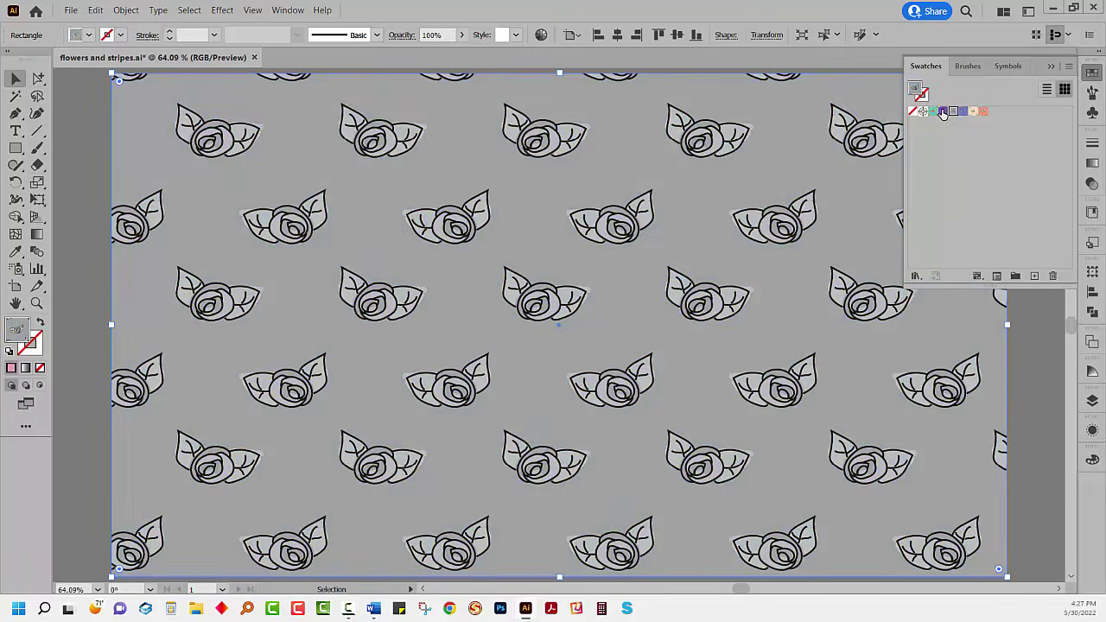
{"action": "left_click", "coordinate": [943, 113]}
{"action": "left_click", "coordinate": [932, 112]}
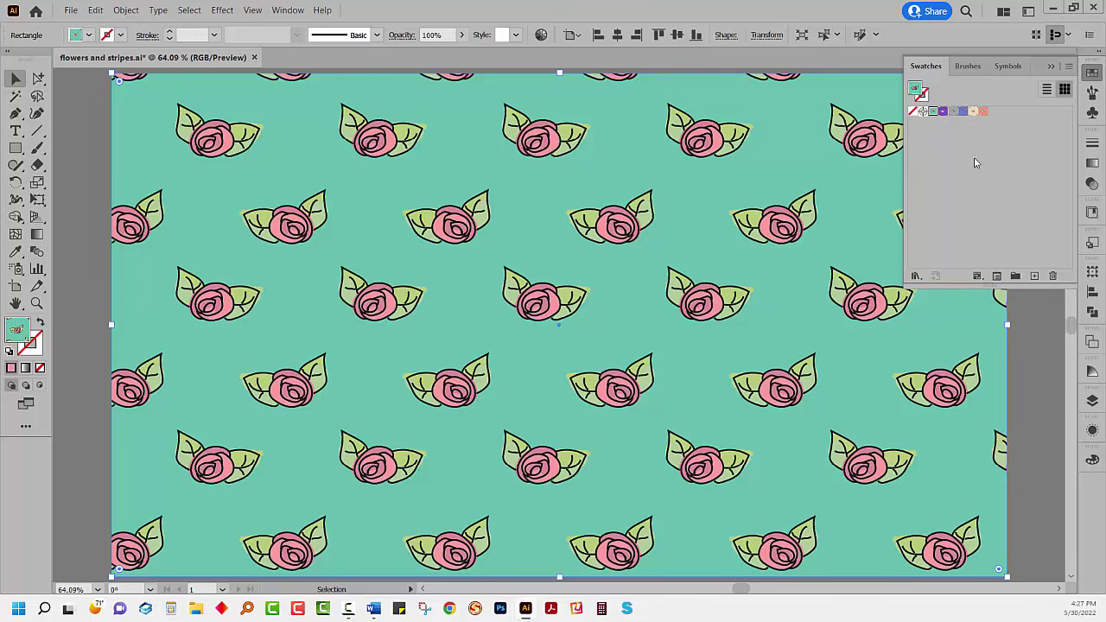
Step: Save the remaining swatches as an AI swatch library named "floral patterns"
{"action": "left_click", "coordinate": [1068, 66]}
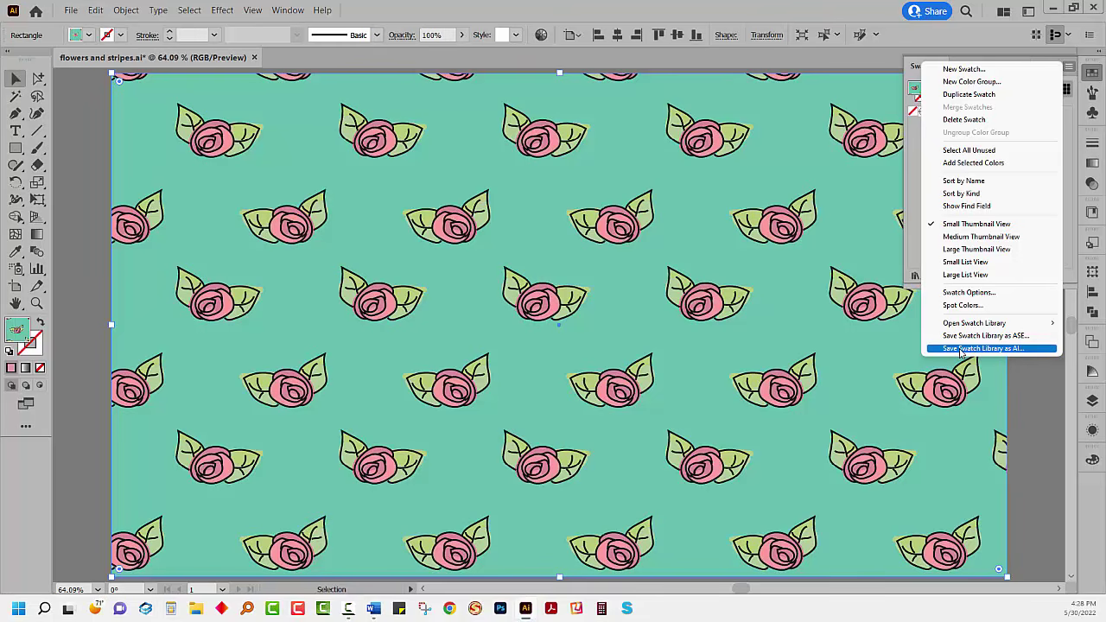
{"action": "left_click", "coordinate": [961, 349]}
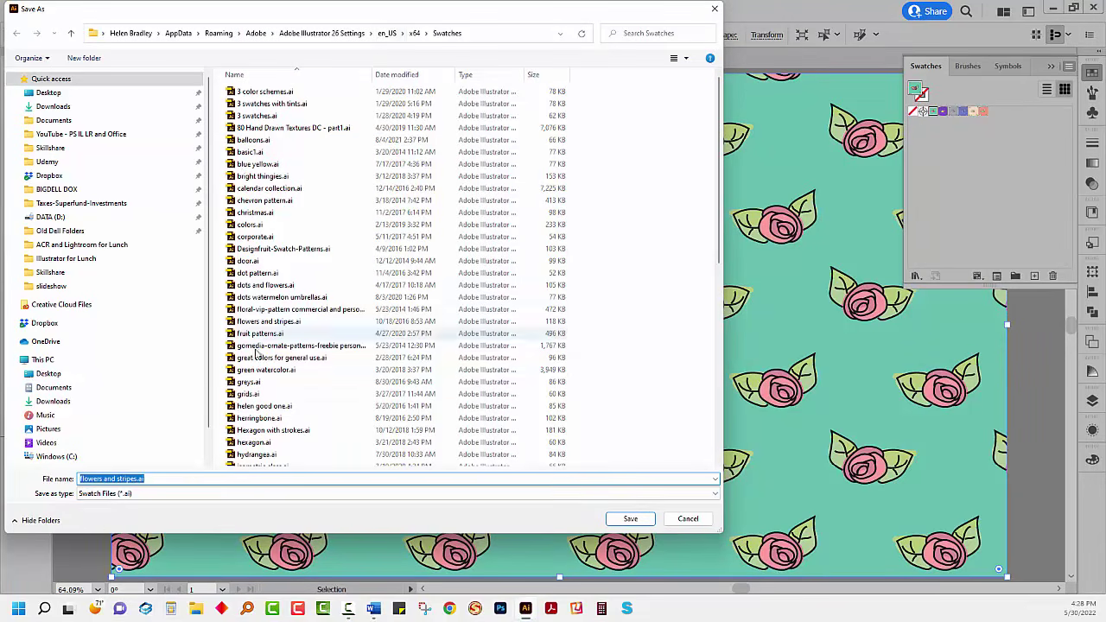
{"action": "type", "text": "floral patterns"}
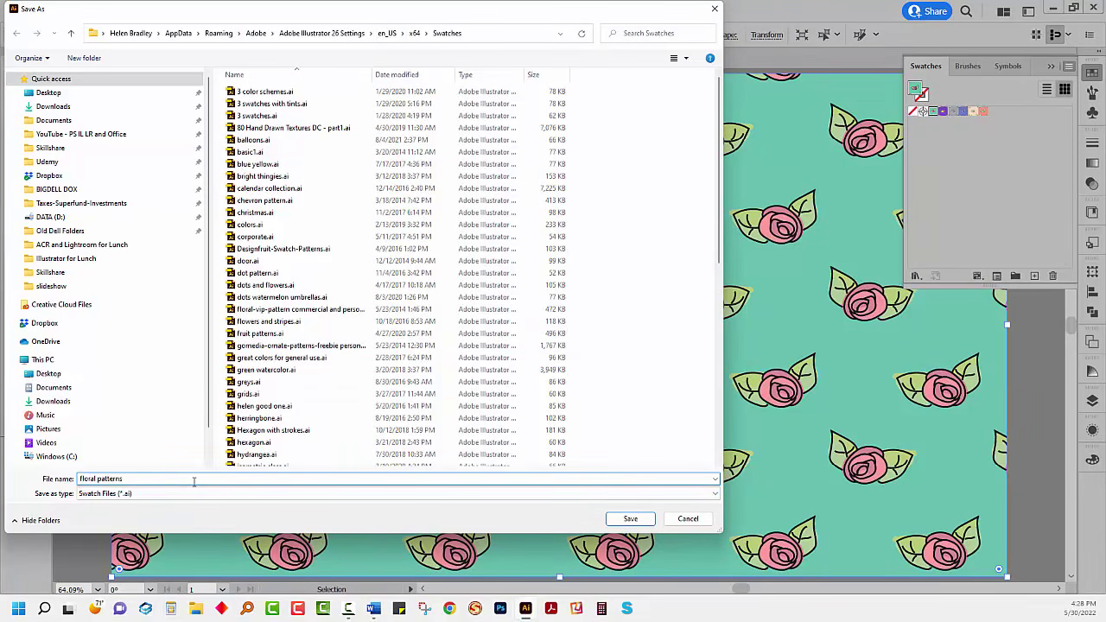
{"action": "key", "text": "Return"}
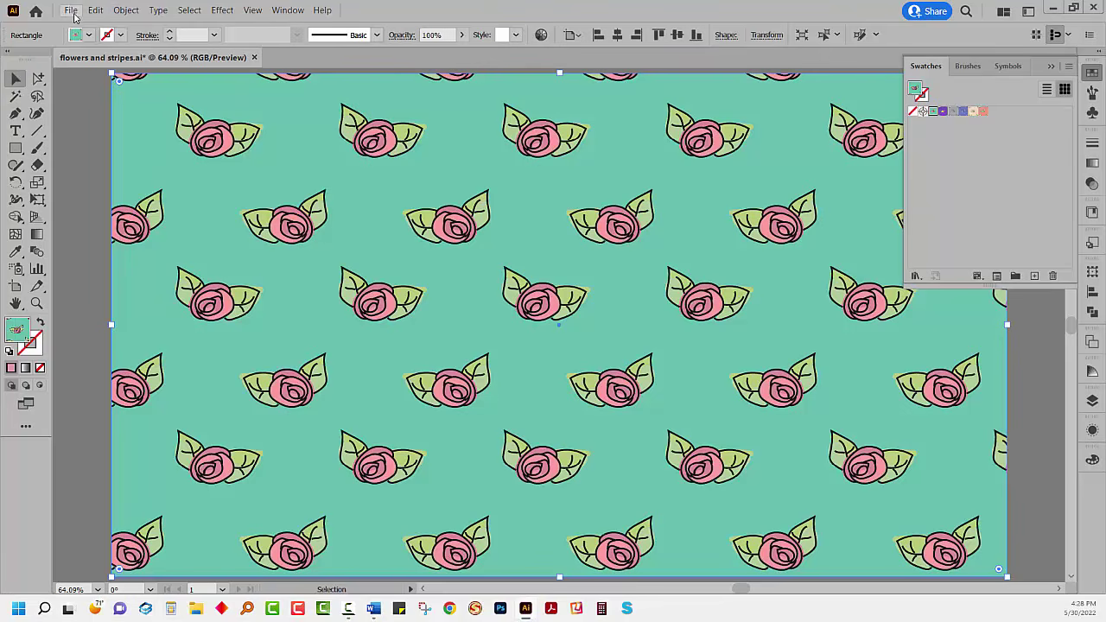
Step: Create a new 1920 x 1080 px RGB document with one artboard
{"action": "left_click", "coordinate": [70, 10]}
{"action": "left_click", "coordinate": [90, 24]}
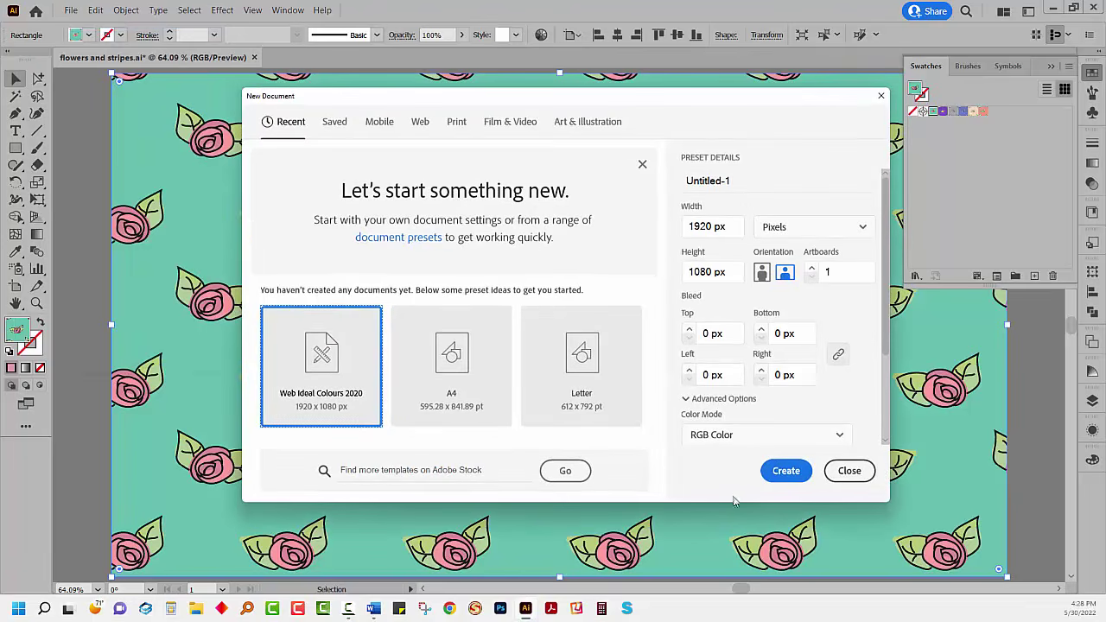
{"action": "left_click", "coordinate": [783, 471]}
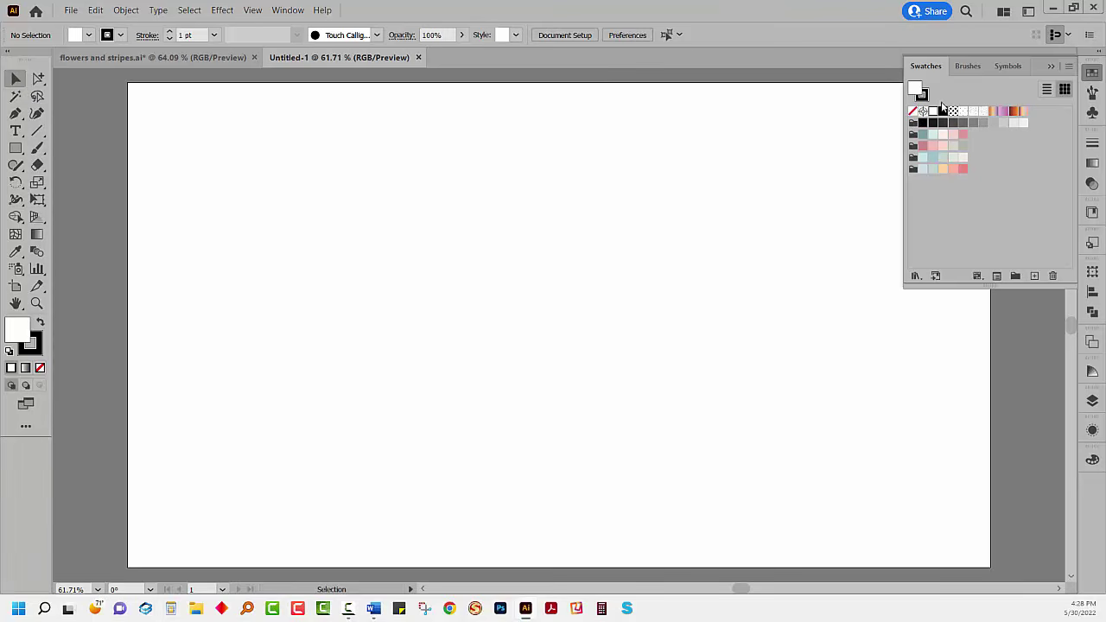
Step: Open the user-defined "floral patterns" swatch library in the new document
{"action": "left_click", "coordinate": [916, 276]}
{"action": "mouse_move", "coordinate": [999, 570]}
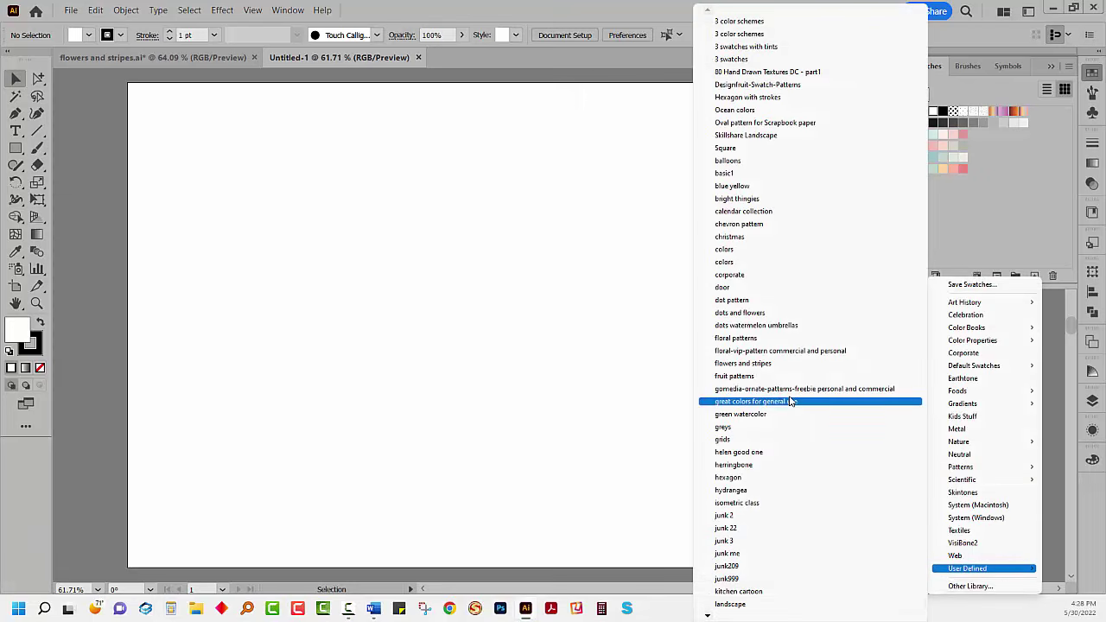
{"action": "left_click", "coordinate": [748, 339]}
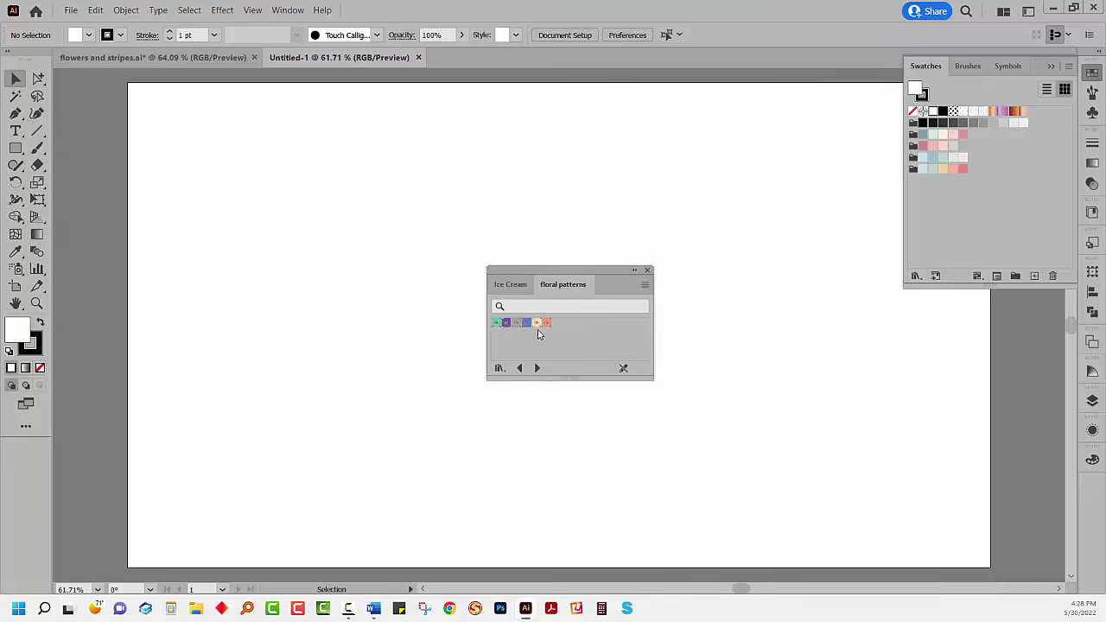
Step: Add all the rose patterns from the floral patterns library to the document's swatches and close the library
{"action": "left_click", "coordinate": [498, 323]}
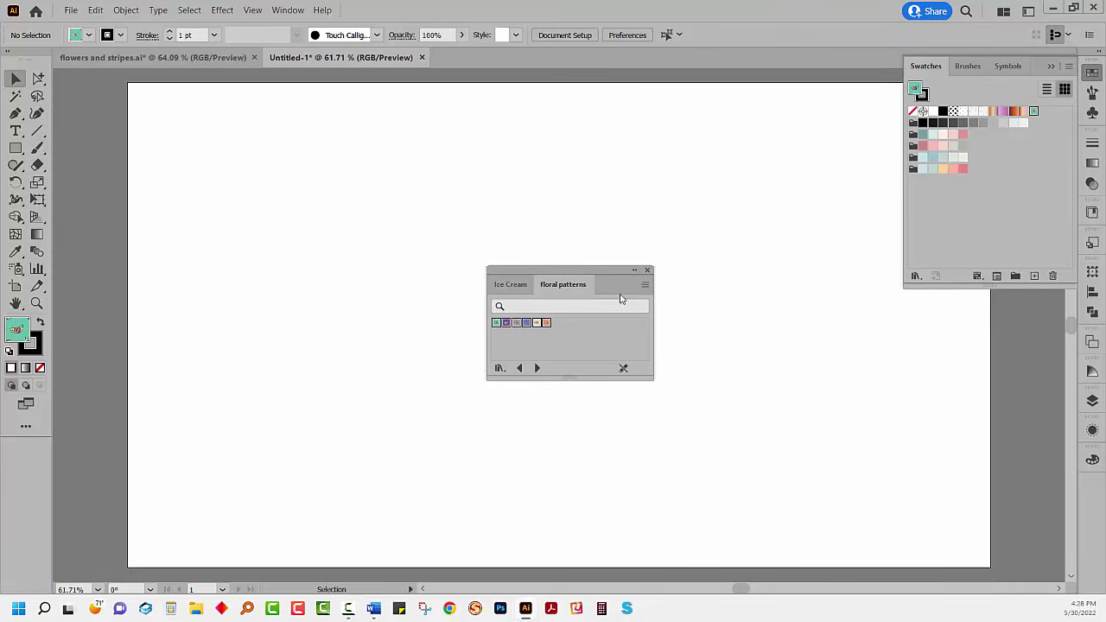
{"action": "left_click", "coordinate": [645, 286]}
{"action": "left_click", "coordinate": [690, 287]}
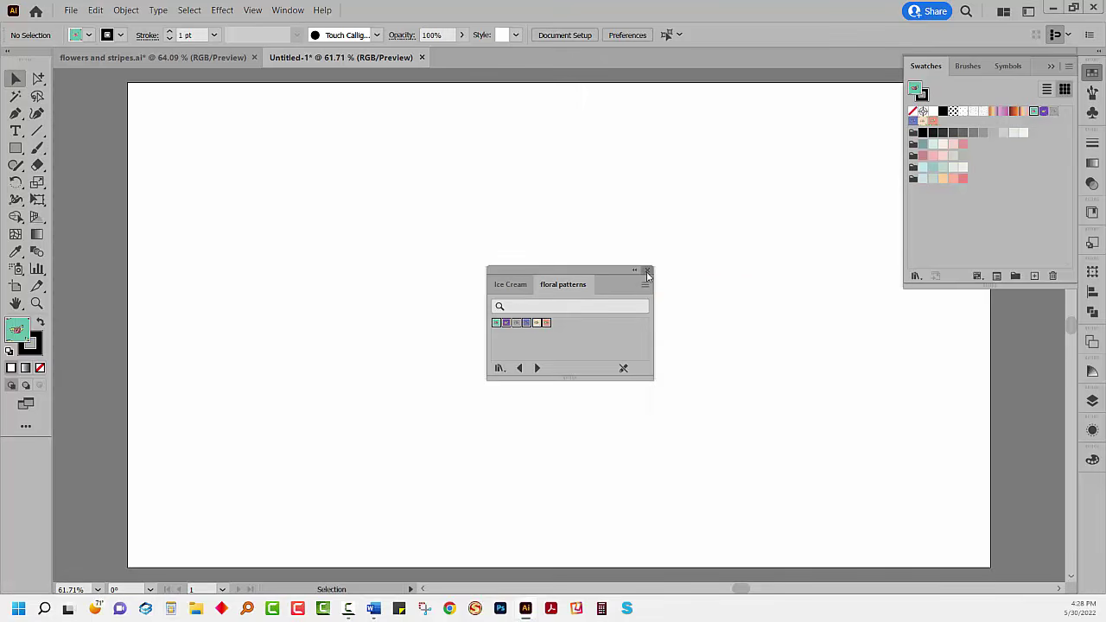
{"action": "left_click", "coordinate": [647, 271]}
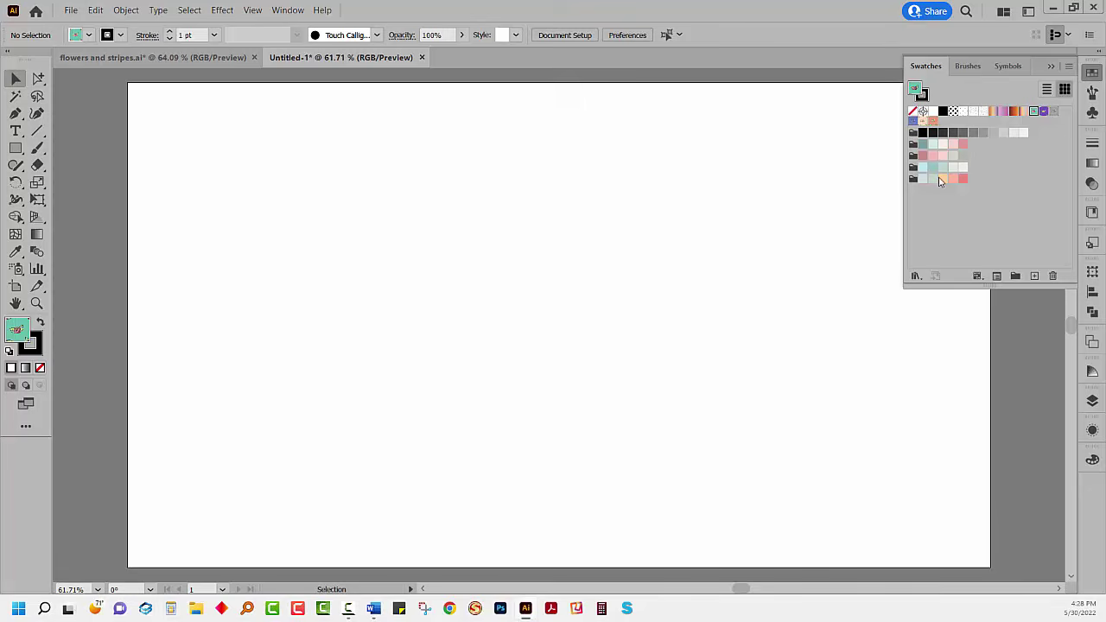